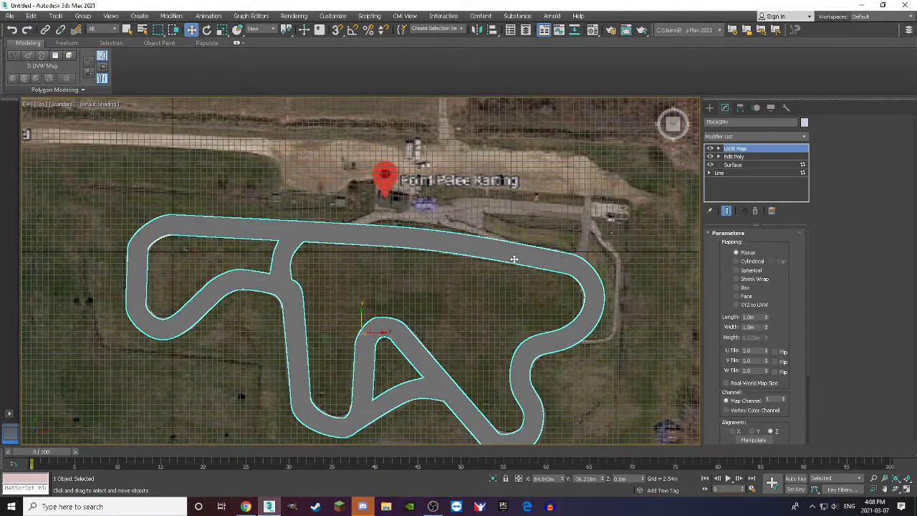
Enter edge editing on the track's Edit Poly, clear the edge selection and examine the striped kerb on the upper-left inner corner
{"action": "scroll", "coordinate": [563, 260], "scroll_direction": "up", "scroll_amount": 4}
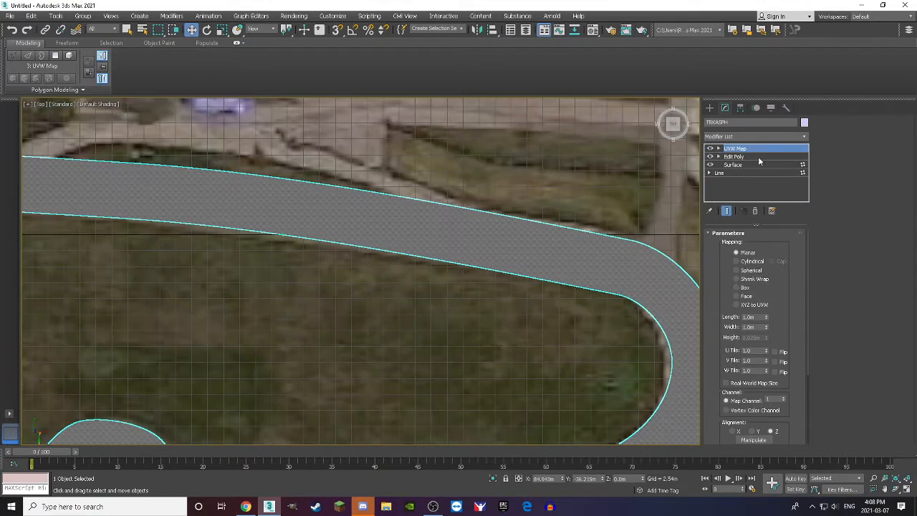
{"action": "left_click", "coordinate": [758, 157]}
{"action": "left_click", "coordinate": [741, 308]}
{"action": "scroll", "coordinate": [552, 239], "scroll_direction": "down", "scroll_amount": 5}
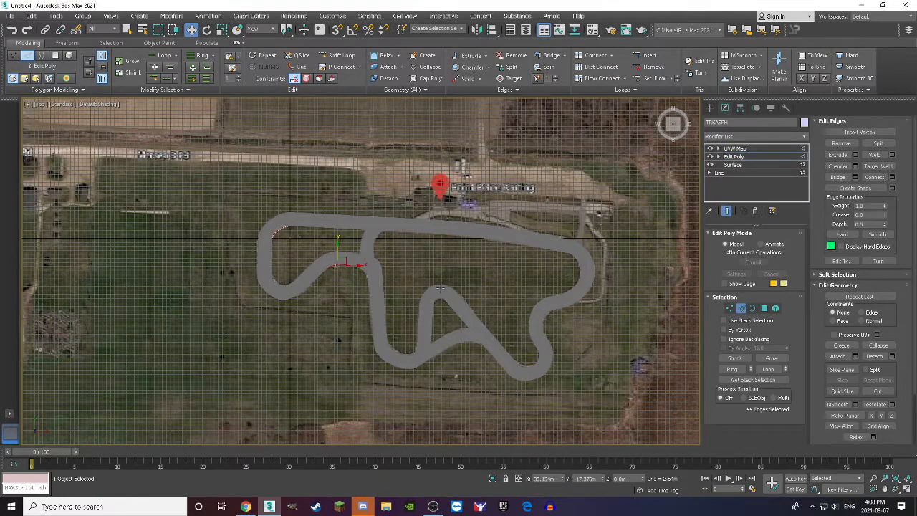
{"action": "left_click", "coordinate": [419, 267]}
{"action": "scroll", "coordinate": [328, 228], "scroll_direction": "up", "scroll_amount": 4}
{"action": "scroll", "coordinate": [226, 186], "scroll_direction": "up", "scroll_amount": 3}
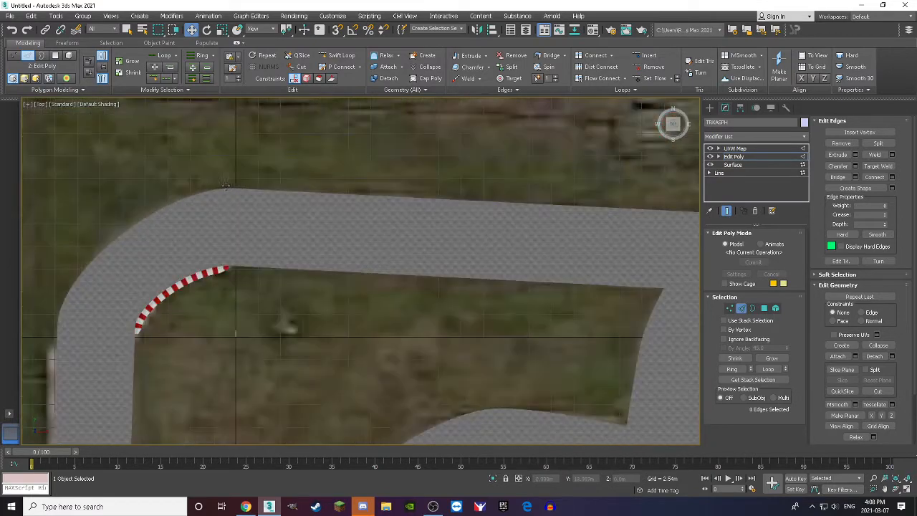
Draw a standard Plane primitive about 3.4 m long and 40.7 m wide on the grass just above the track's top straight
{"action": "left_click", "coordinate": [710, 108]}
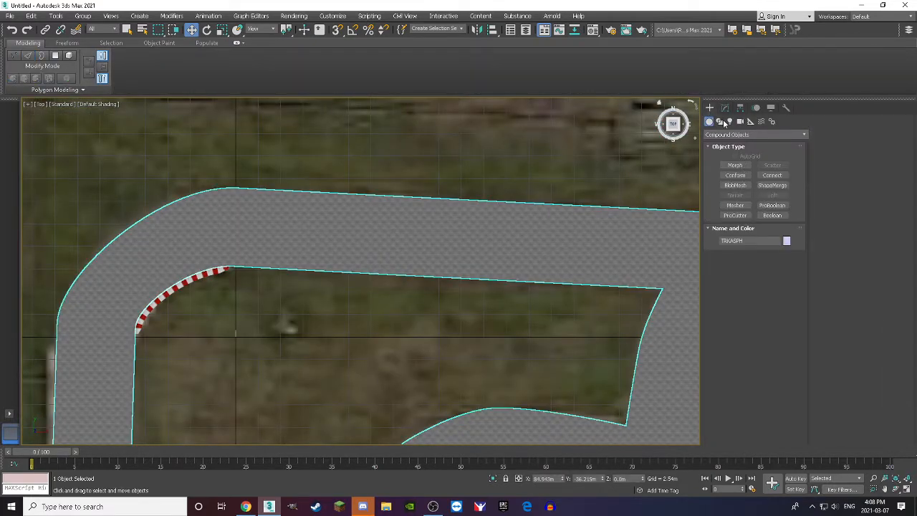
{"action": "left_click", "coordinate": [728, 135]}
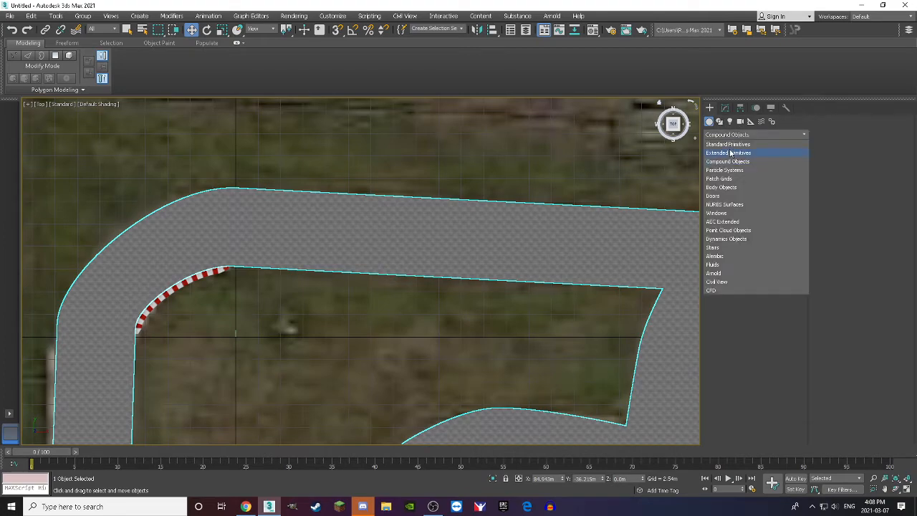
{"action": "left_click", "coordinate": [731, 150]}
{"action": "left_click", "coordinate": [772, 205]}
{"action": "scroll", "coordinate": [455, 240], "scroll_direction": "down", "scroll_amount": 5}
{"action": "scroll", "coordinate": [395, 198], "scroll_direction": "up", "scroll_amount": 5}
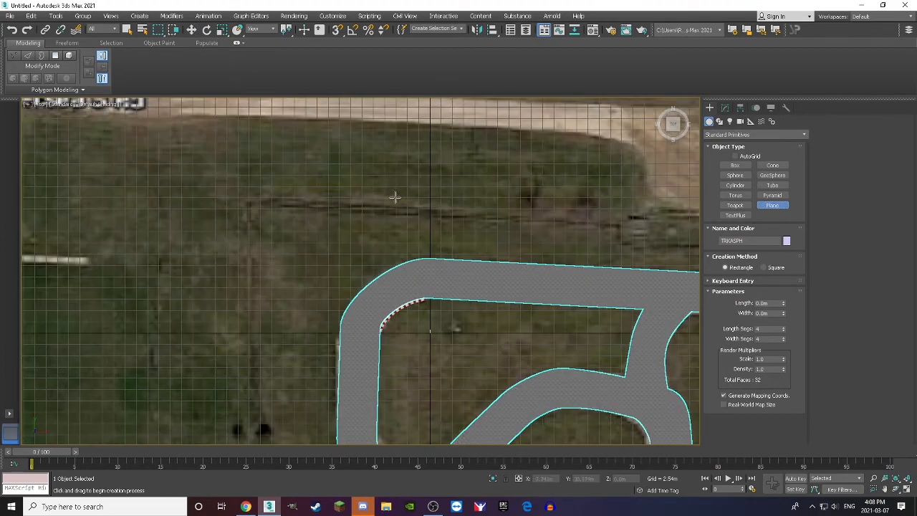
{"action": "scroll", "coordinate": [355, 201], "scroll_direction": "down", "scroll_amount": 5}
{"action": "scroll", "coordinate": [356, 214], "scroll_direction": "up", "scroll_amount": 5}
{"action": "scroll", "coordinate": [258, 195], "scroll_direction": "up", "scroll_amount": 3}
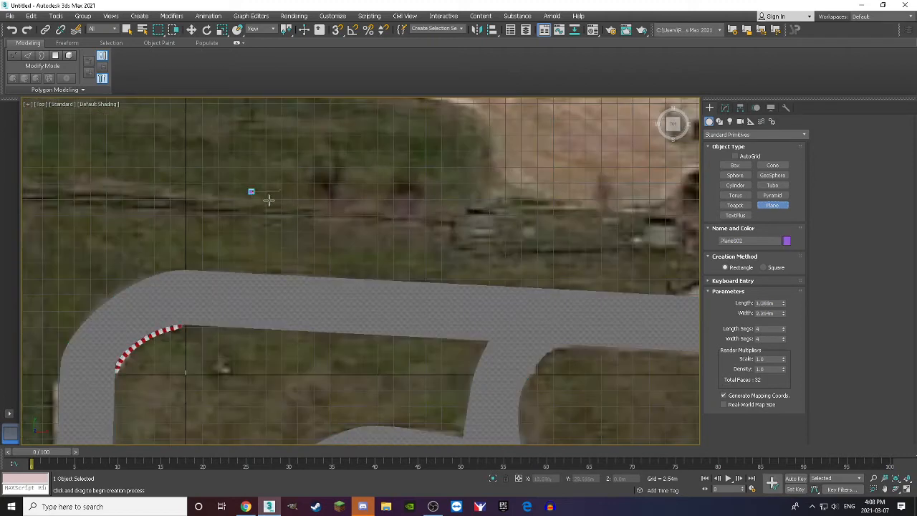
{"action": "left_click_drag", "start_coordinate": [249, 190], "coordinate": [506, 210]}
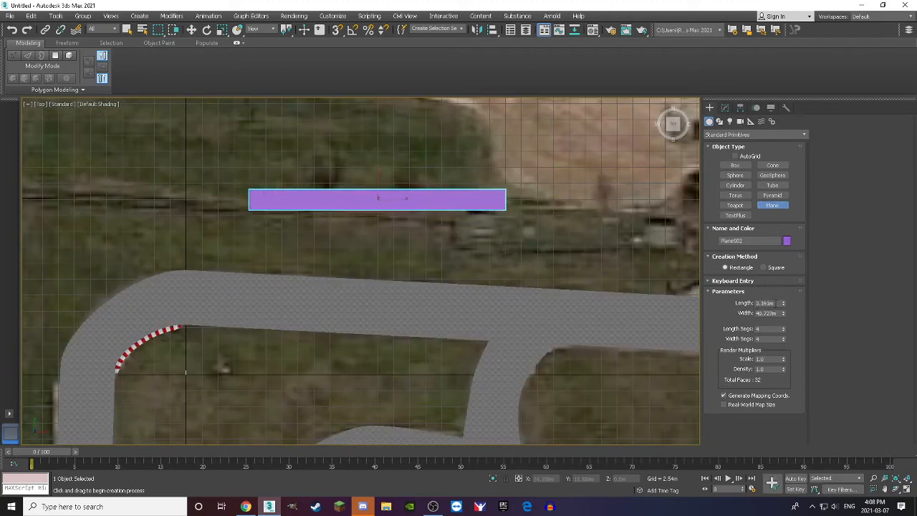
Set the new plane's length to 1.4 m and its width to 25 m
{"action": "left_click_drag", "start_coordinate": [776, 303], "coordinate": [696, 294]}
{"action": "type", "text": "1.4"}
{"action": "key", "text": "Return"}
{"action": "scroll", "coordinate": [318, 192], "scroll_direction": "up", "scroll_amount": 3}
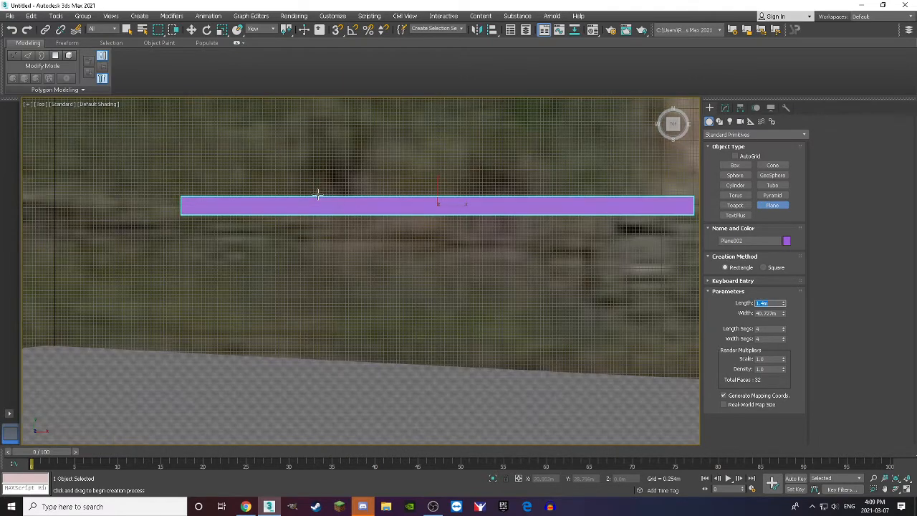
{"action": "scroll", "coordinate": [320, 209], "scroll_direction": "down", "scroll_amount": 3}
{"action": "scroll", "coordinate": [269, 214], "scroll_direction": "up", "scroll_amount": 2}
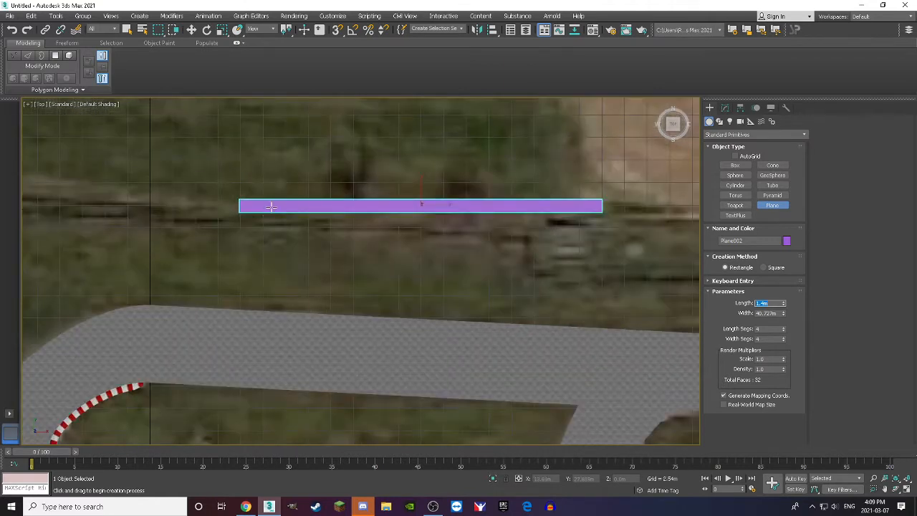
{"action": "scroll", "coordinate": [271, 207], "scroll_direction": "up", "scroll_amount": 2}
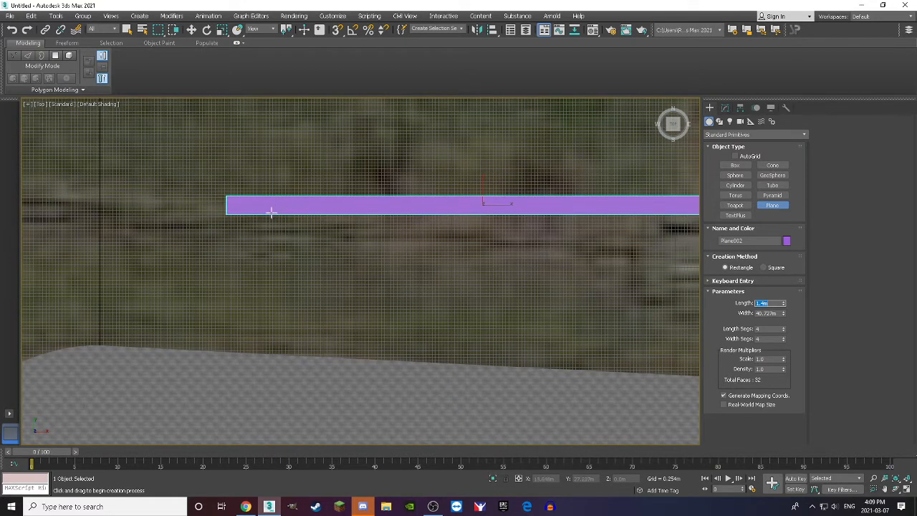
{"action": "scroll", "coordinate": [262, 213], "scroll_direction": "down", "scroll_amount": 3}
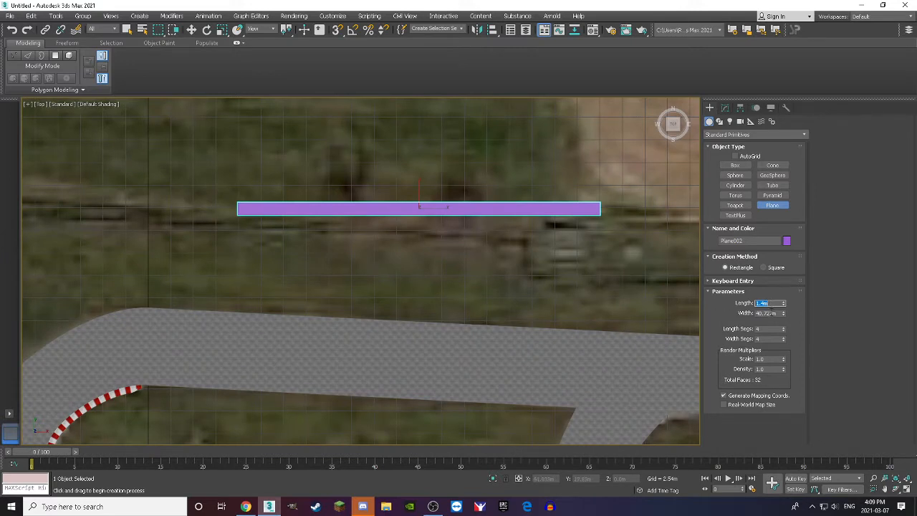
{"action": "key", "text": "Tab"}
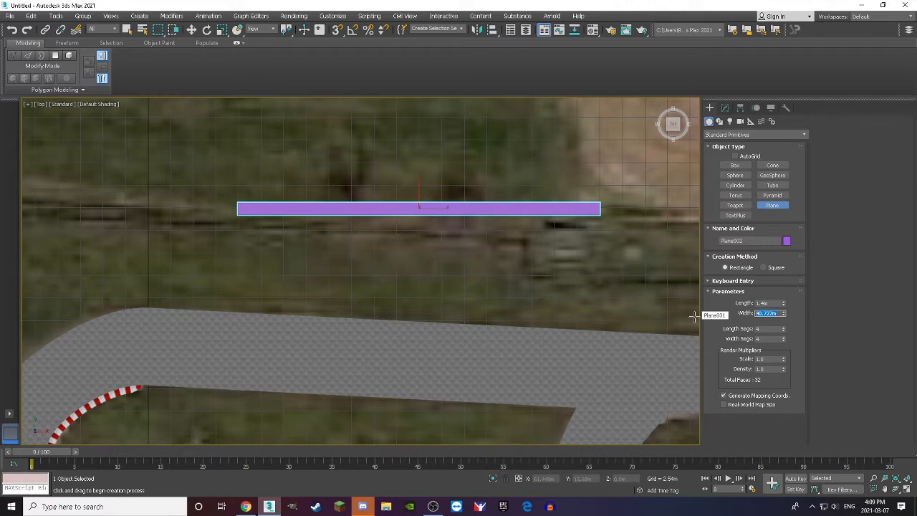
{"action": "type", "text": "25"}
{"action": "key", "text": "Return"}
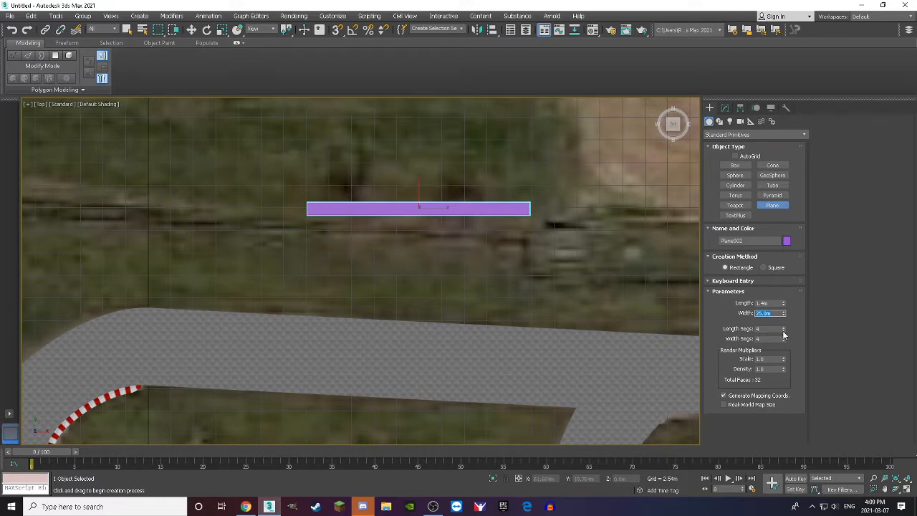
Turn on edged-face display in the top view and inspect the plane's segment divisions
{"action": "scroll", "coordinate": [417, 238], "scroll_direction": "up", "scroll_amount": 3}
{"action": "scroll", "coordinate": [392, 224], "scroll_direction": "down", "scroll_amount": 1}
{"action": "scroll", "coordinate": [392, 225], "scroll_direction": "up", "scroll_amount": 2}
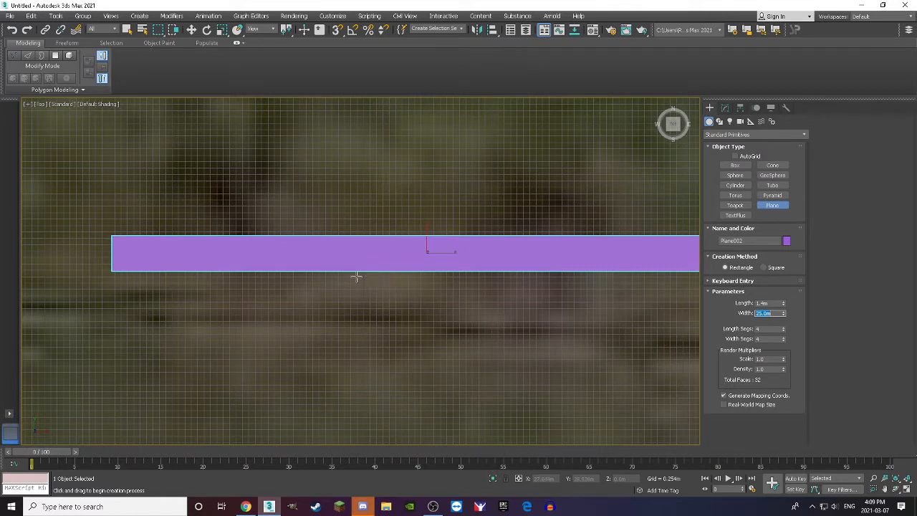
{"action": "left_click", "coordinate": [323, 306]}
{"action": "key", "text": "F4"}
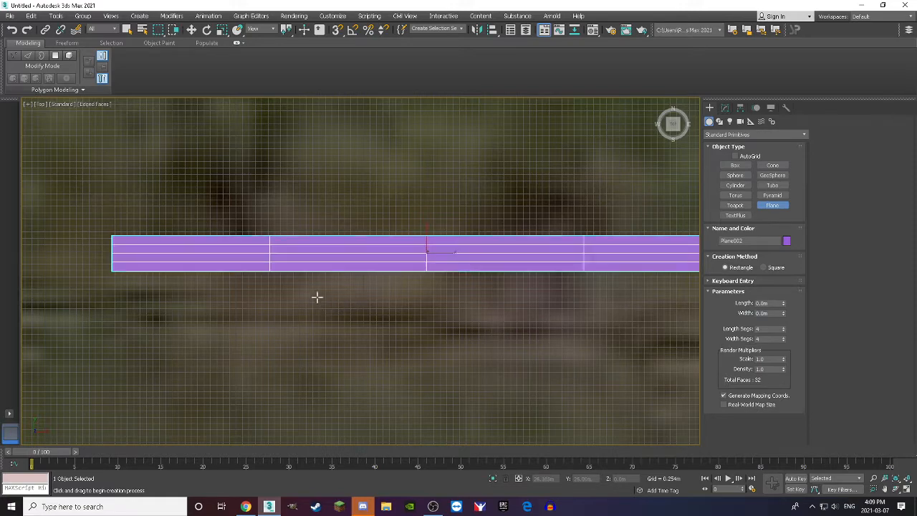
{"action": "scroll", "coordinate": [311, 227], "scroll_direction": "down", "scroll_amount": 9}
{"action": "scroll", "coordinate": [380, 316], "scroll_direction": "up", "scroll_amount": 8}
{"action": "scroll", "coordinate": [388, 295], "scroll_direction": "down", "scroll_amount": 10}
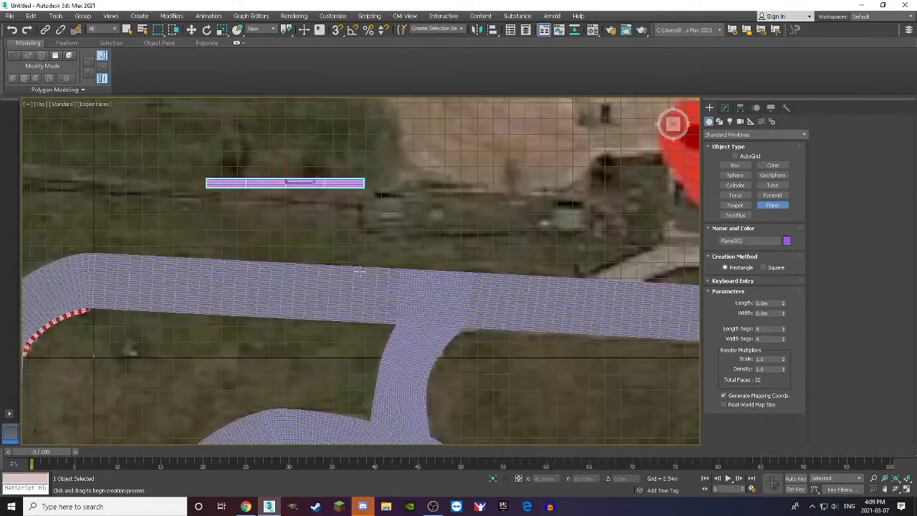
{"action": "scroll", "coordinate": [358, 250], "scroll_direction": "up", "scroll_amount": 12}
{"action": "scroll", "coordinate": [349, 247], "scroll_direction": "down", "scroll_amount": 4}
{"action": "scroll", "coordinate": [386, 284], "scroll_direction": "up", "scroll_amount": 2}
{"action": "scroll", "coordinate": [386, 284], "scroll_direction": "up", "scroll_amount": 2}
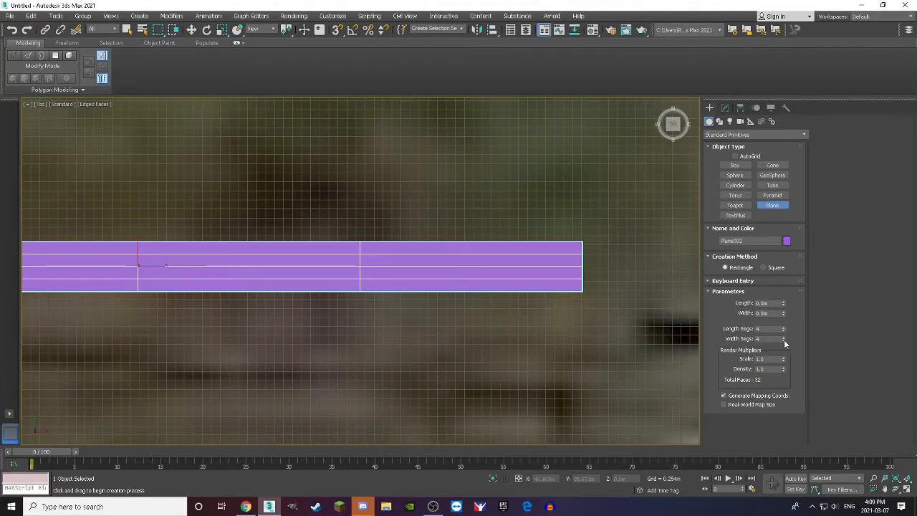
Try to reduce the plane's width and length segments to 1 through the creation parameters
{"action": "left_click_drag", "start_coordinate": [784, 340], "coordinate": [786, 360]}
{"action": "scroll", "coordinate": [609, 290], "scroll_direction": "down", "scroll_amount": 3}
{"action": "scroll", "coordinate": [502, 301], "scroll_direction": "up", "scroll_amount": 3}
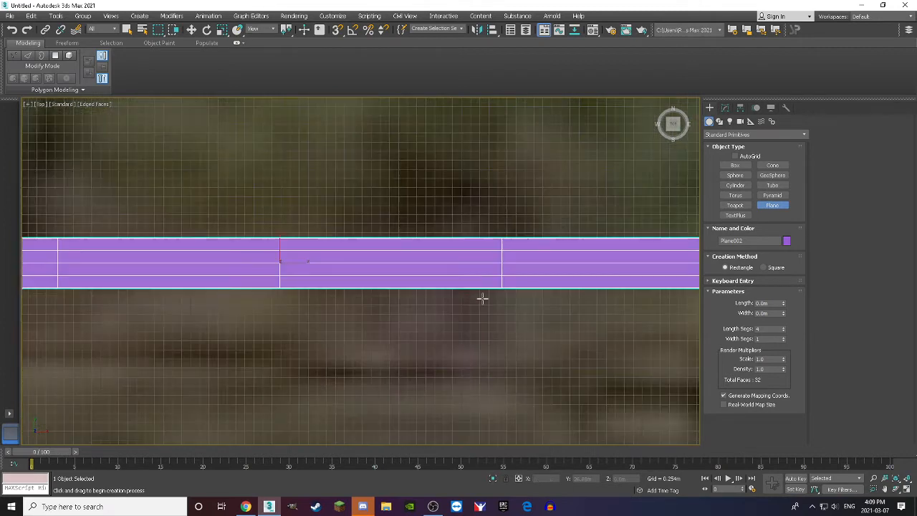
{"action": "left_click_drag", "start_coordinate": [784, 333], "coordinate": [784, 354]}
{"action": "scroll", "coordinate": [563, 247], "scroll_direction": "down", "scroll_amount": 4}
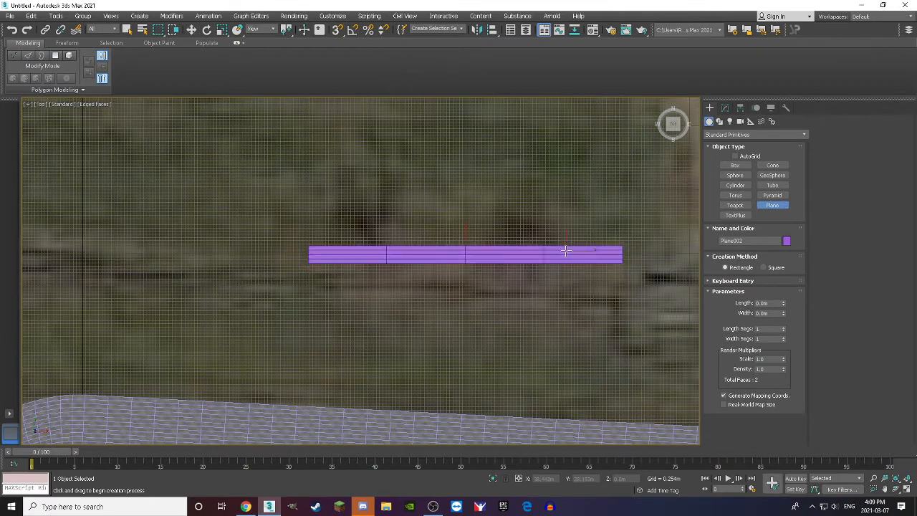
{"action": "scroll", "coordinate": [548, 264], "scroll_direction": "up", "scroll_amount": 3}
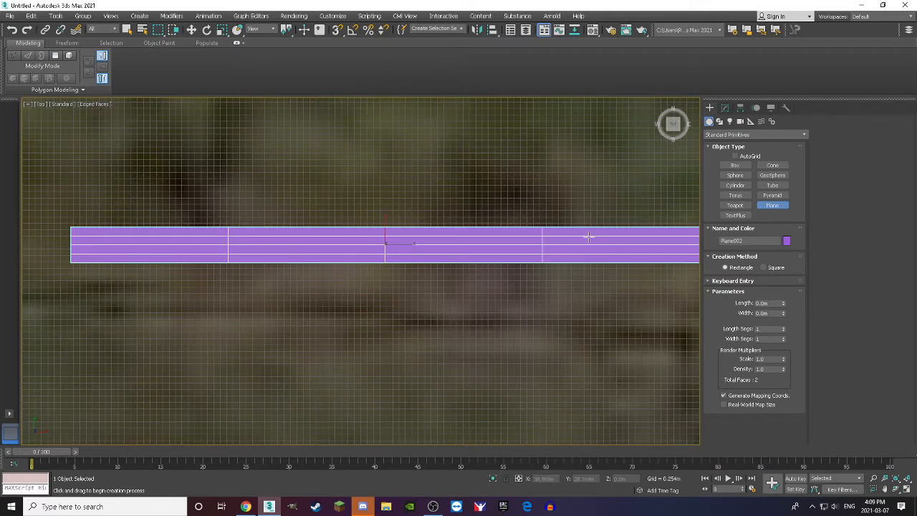
Modify the existing plane's parameters so that both length segments and width segments are 1
{"action": "left_click", "coordinate": [727, 108]}
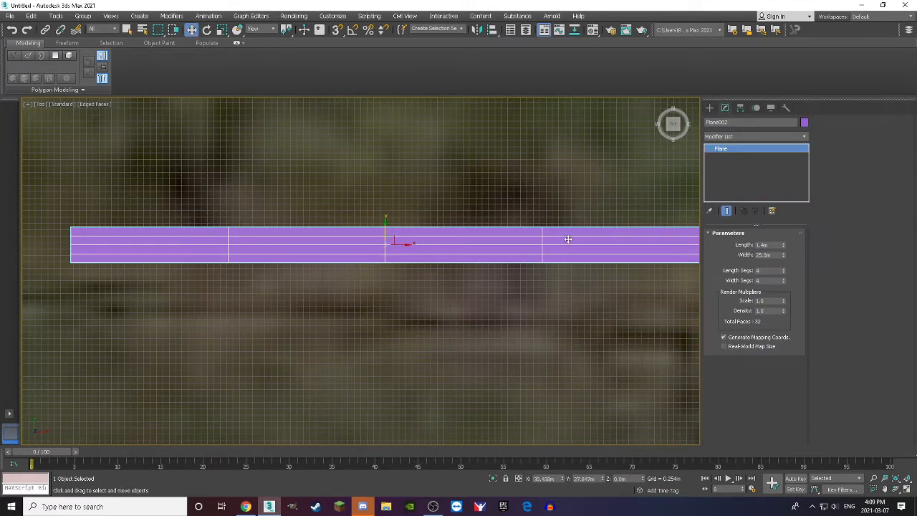
{"action": "scroll", "coordinate": [416, 245], "scroll_direction": "down", "scroll_amount": 4}
{"action": "scroll", "coordinate": [417, 245], "scroll_direction": "up", "scroll_amount": 3}
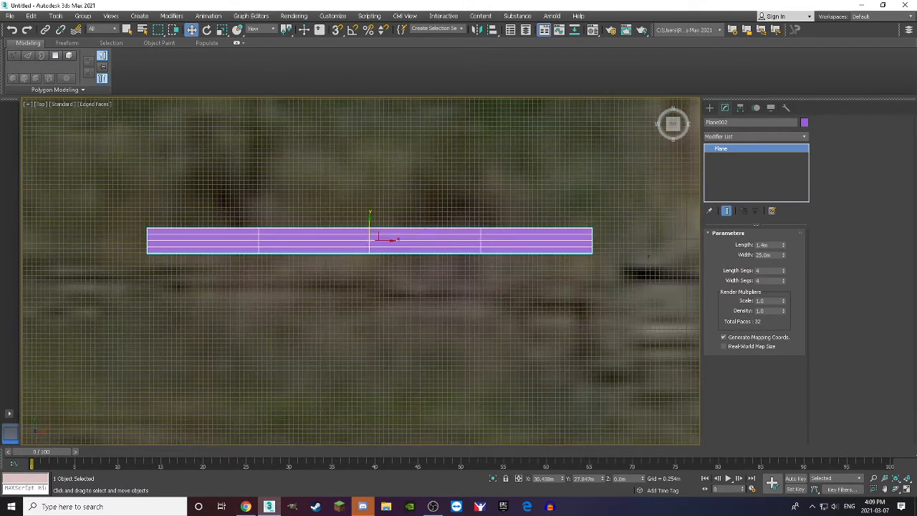
{"action": "left_click_drag", "start_coordinate": [784, 272], "coordinate": [782, 286]}
{"action": "scroll", "coordinate": [444, 226], "scroll_direction": "up", "scroll_amount": 2}
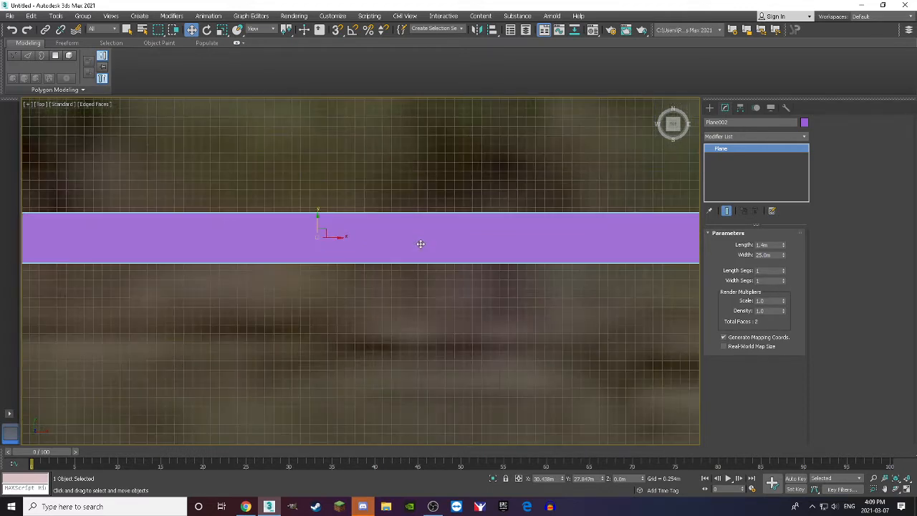
Divide the plane into narrow strips by setting its width segments to 100
{"action": "scroll", "coordinate": [420, 244], "scroll_direction": "down", "scroll_amount": 2}
{"action": "scroll", "coordinate": [424, 252], "scroll_direction": "up", "scroll_amount": 2}
{"action": "left_click_drag", "start_coordinate": [785, 280], "coordinate": [799, 230]}
{"action": "scroll", "coordinate": [666, 257], "scroll_direction": "up", "scroll_amount": 3}
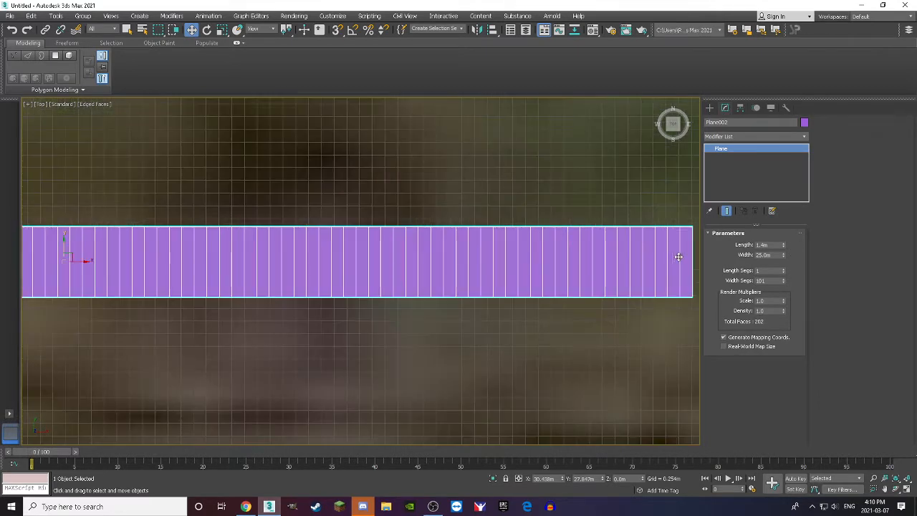
{"action": "scroll", "coordinate": [670, 263], "scroll_direction": "down", "scroll_amount": 2}
{"action": "scroll", "coordinate": [622, 276], "scroll_direction": "down", "scroll_amount": 2}
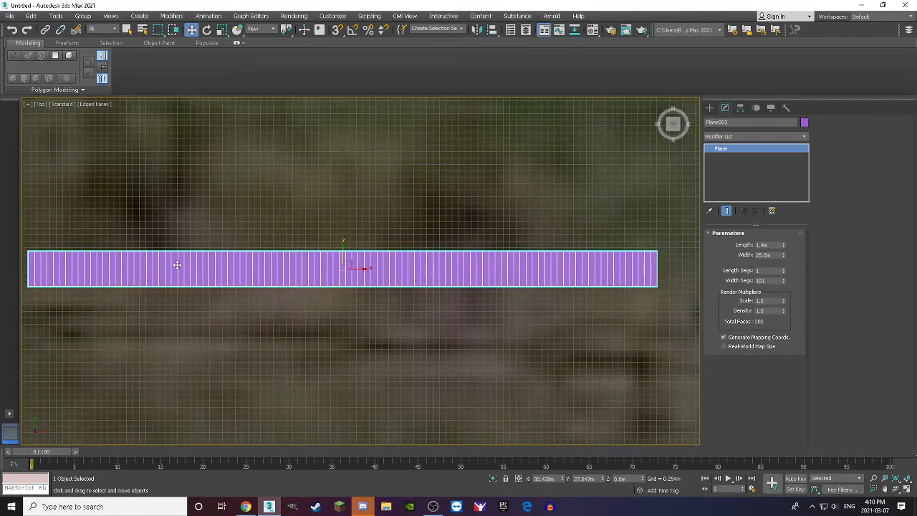
{"action": "scroll", "coordinate": [220, 257], "scroll_direction": "down", "scroll_amount": 2}
{"action": "scroll", "coordinate": [14, 284], "scroll_direction": "up", "scroll_amount": 3}
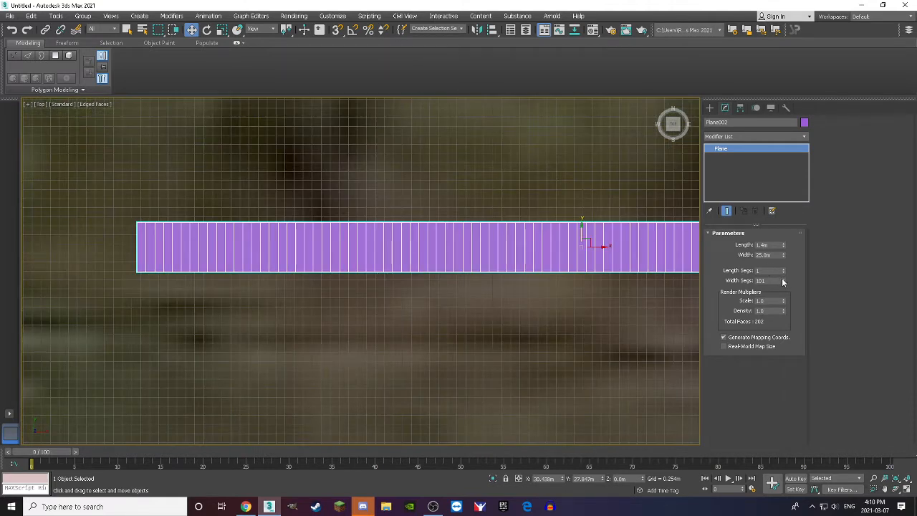
{"action": "left_click_drag", "start_coordinate": [782, 282], "coordinate": [741, 282]}
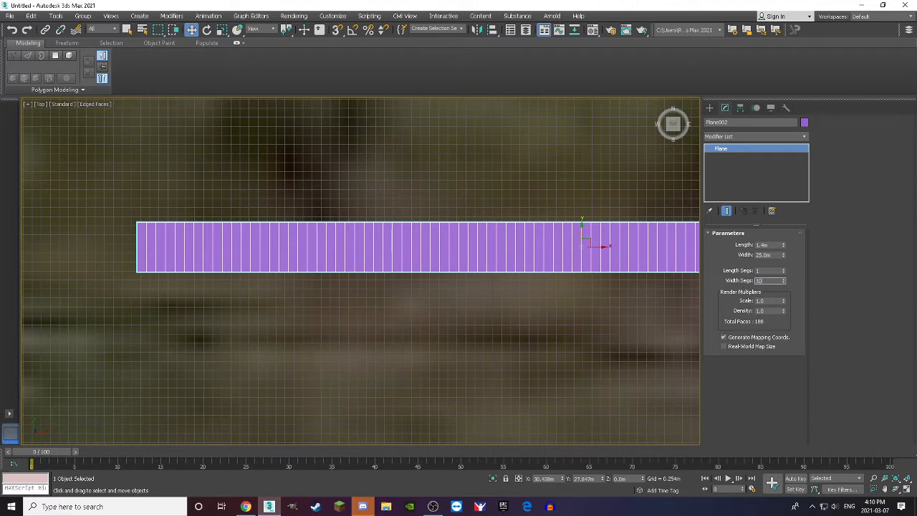
{"action": "type", "text": "100"}
{"action": "key", "text": "Return"}
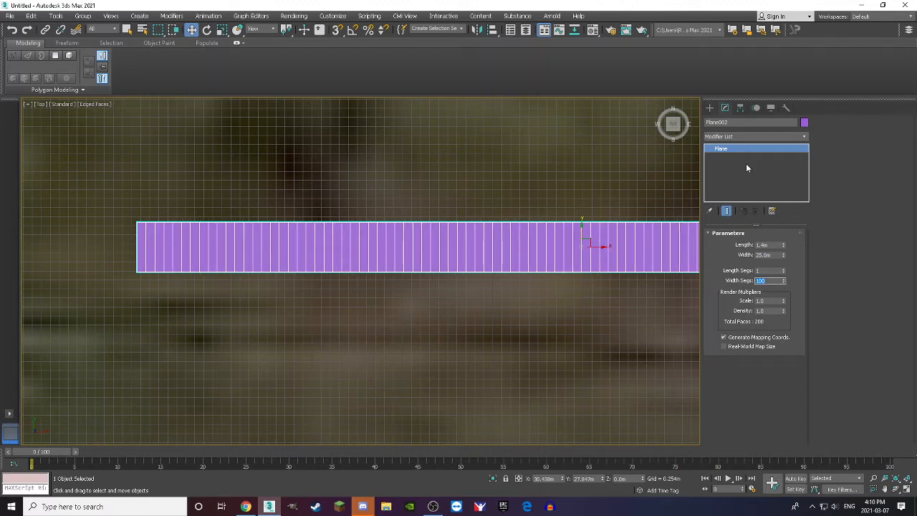
Rename the plane as TRKKERB and apply an Edit Poly modifier to it
{"action": "left_click", "coordinate": [735, 123]}
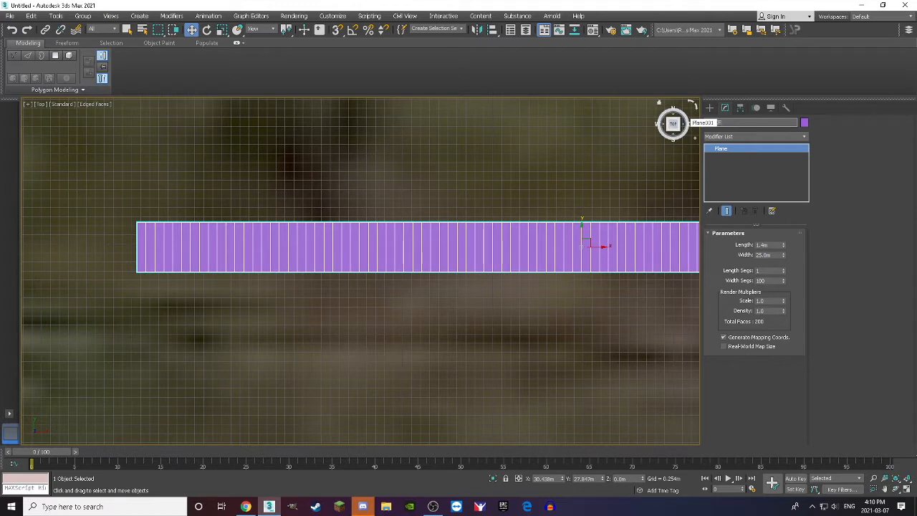
{"action": "left_click", "coordinate": [731, 136]}
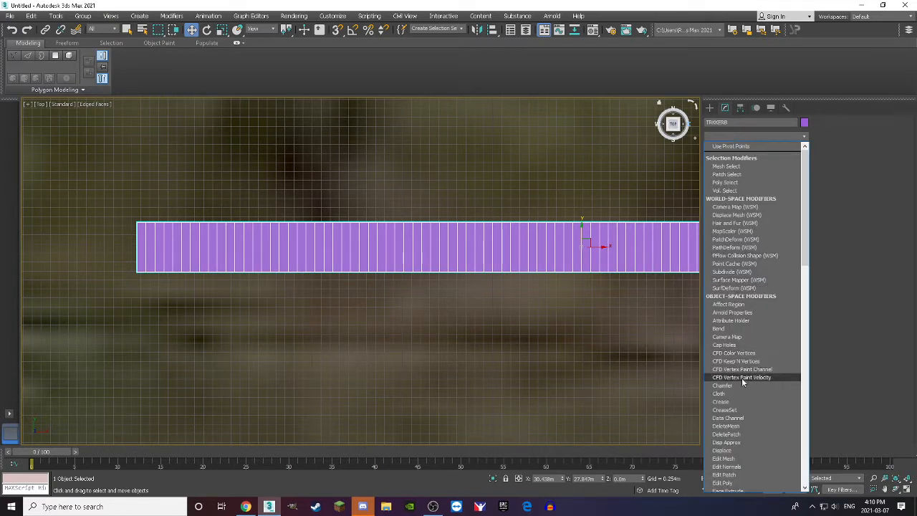
{"action": "scroll", "coordinate": [742, 387], "scroll_direction": "down", "scroll_amount": 2}
{"action": "left_click", "coordinate": [726, 438]}
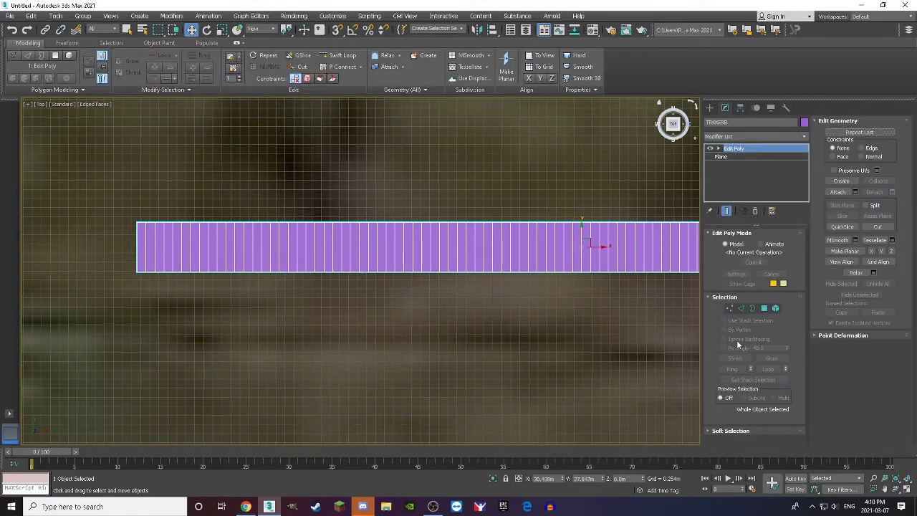
Select every second strip polygon along the entire TRKKERB plane, beginning with the first strip at its west end
{"action": "left_click", "coordinate": [764, 308]}
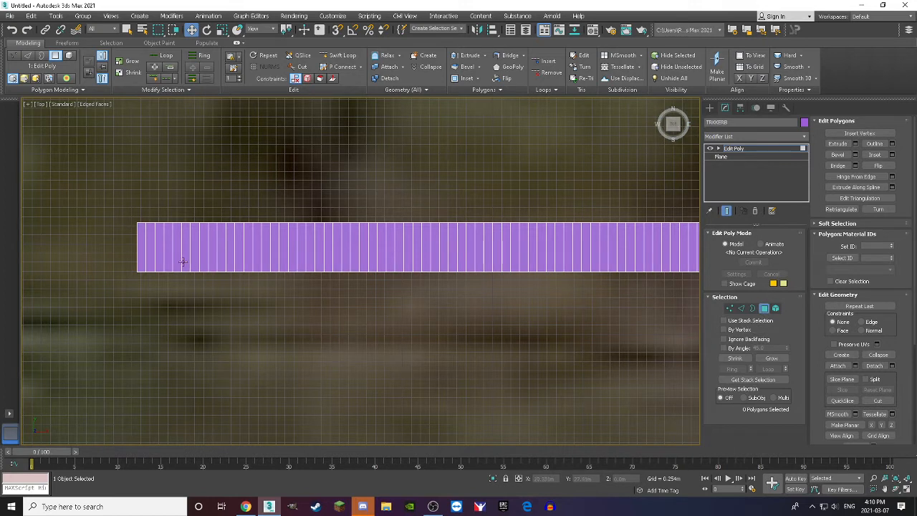
{"action": "left_click", "coordinate": [141, 246]}
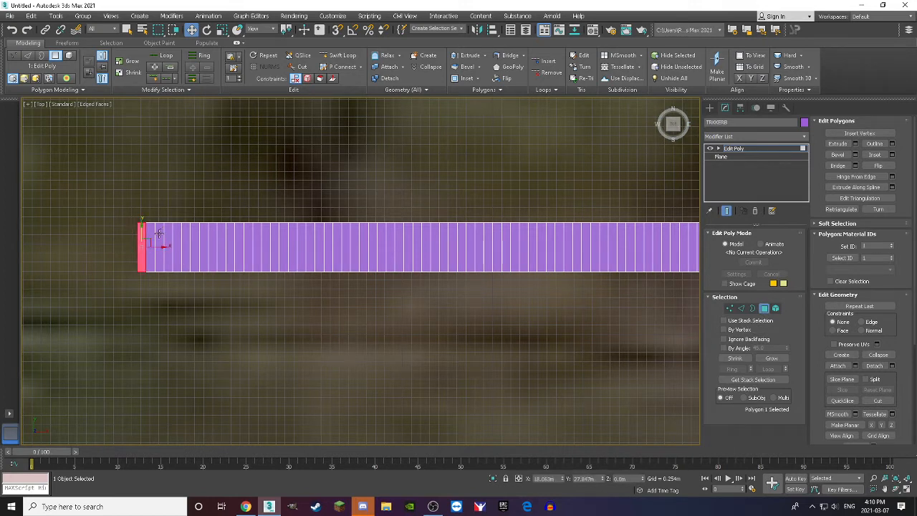
{"action": "left_click", "coordinate": [163, 236], "text": "ctrl"}
{"action": "left_click", "coordinate": [178, 236], "text": "ctrl"}
{"action": "left_click", "coordinate": [195, 237], "text": "ctrl"}
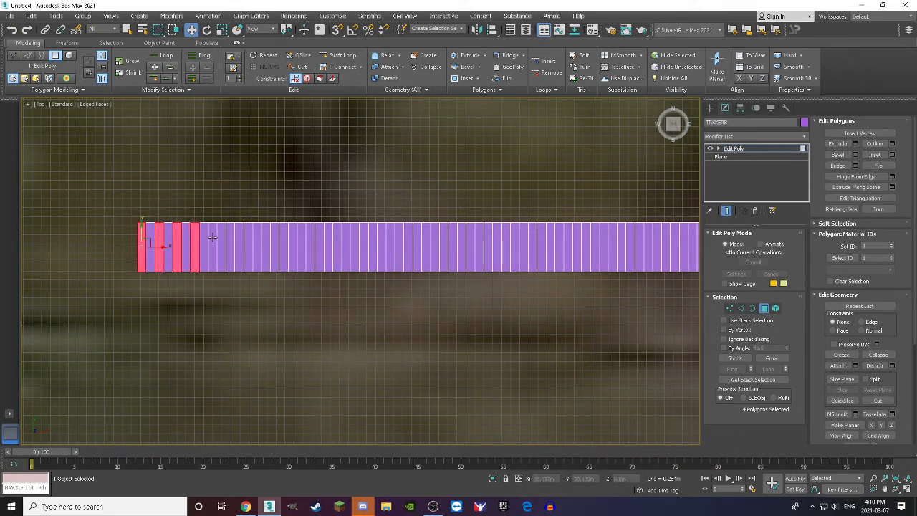
{"action": "left_click", "coordinate": [213, 237], "text": "ctrl"}
{"action": "left_click", "coordinate": [231, 236], "text": "ctrl"}
{"action": "left_click", "coordinate": [248, 235], "text": "ctrl"}
{"action": "left_click", "coordinate": [266, 236], "text": "ctrl"}
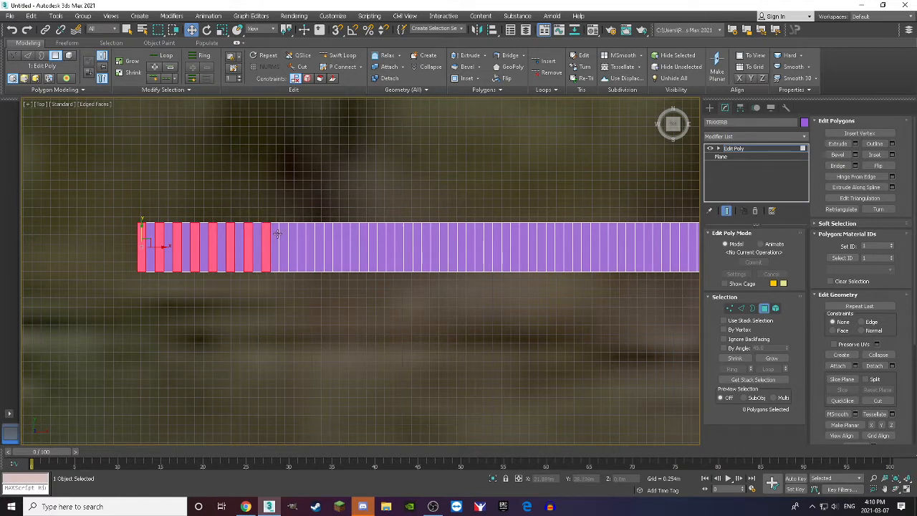
{"action": "left_click", "coordinate": [284, 235], "text": "ctrl"}
{"action": "left_click", "coordinate": [300, 236], "text": "ctrl"}
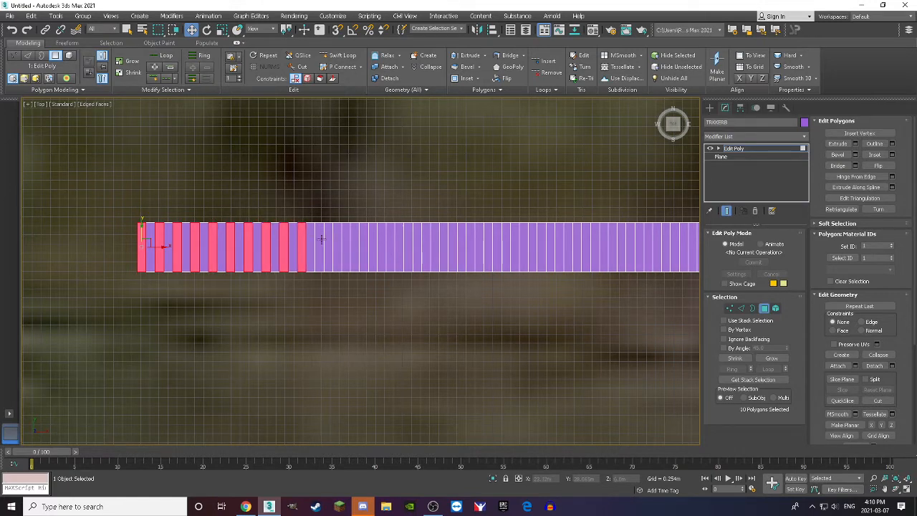
{"action": "left_click", "coordinate": [321, 238], "text": "ctrl"}
{"action": "left_click", "coordinate": [339, 236], "text": "ctrl"}
{"action": "scroll", "coordinate": [370, 244], "scroll_direction": "up", "scroll_amount": 4}
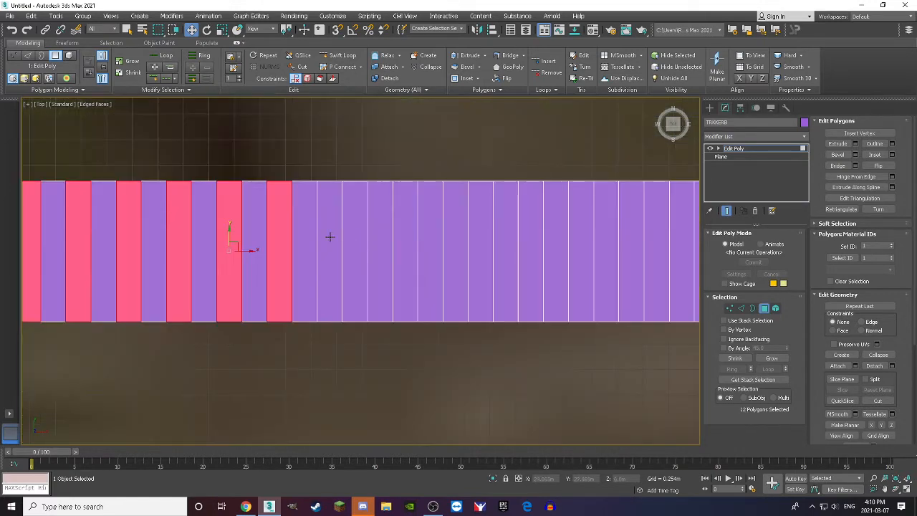
{"action": "left_click", "coordinate": [357, 242], "text": "ctrl"}
{"action": "left_click", "coordinate": [372, 244], "text": "ctrl"}
{"action": "left_click", "coordinate": [427, 243], "text": "ctrl"}
{"action": "left_click", "coordinate": [482, 244], "text": "ctrl"}
{"action": "left_click", "coordinate": [533, 238], "text": "ctrl"}
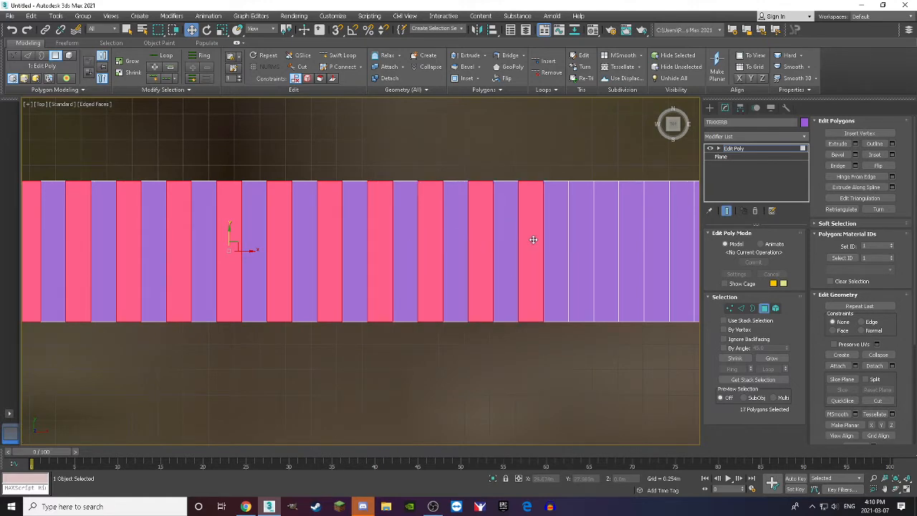
{"action": "left_click", "coordinate": [578, 238], "text": "ctrl"}
{"action": "left_click", "coordinate": [631, 238], "text": "ctrl"}
{"action": "scroll", "coordinate": [502, 240], "scroll_direction": "down", "scroll_amount": 2}
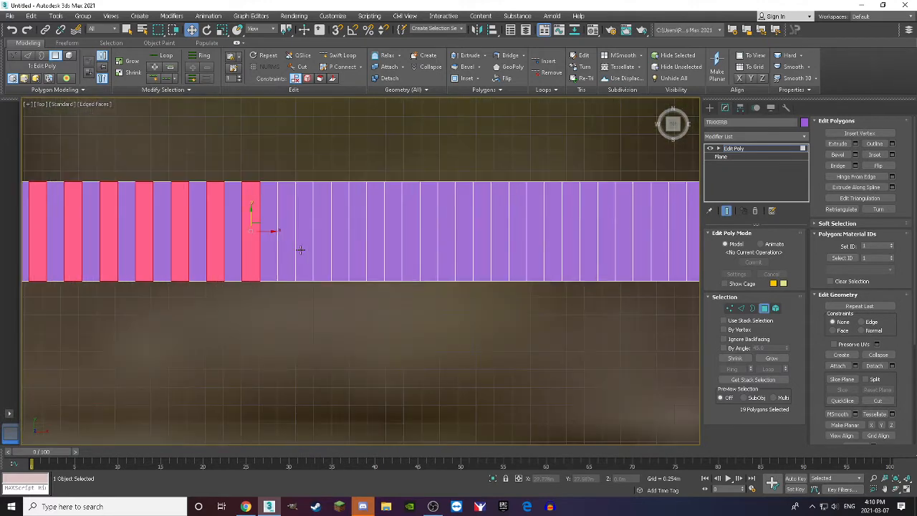
{"action": "left_click", "coordinate": [294, 249], "text": "ctrl"}
{"action": "left_click", "coordinate": [324, 247], "text": "ctrl"}
{"action": "left_click", "coordinate": [358, 246], "text": "ctrl"}
{"action": "left_click", "coordinate": [394, 246], "text": "ctrl"}
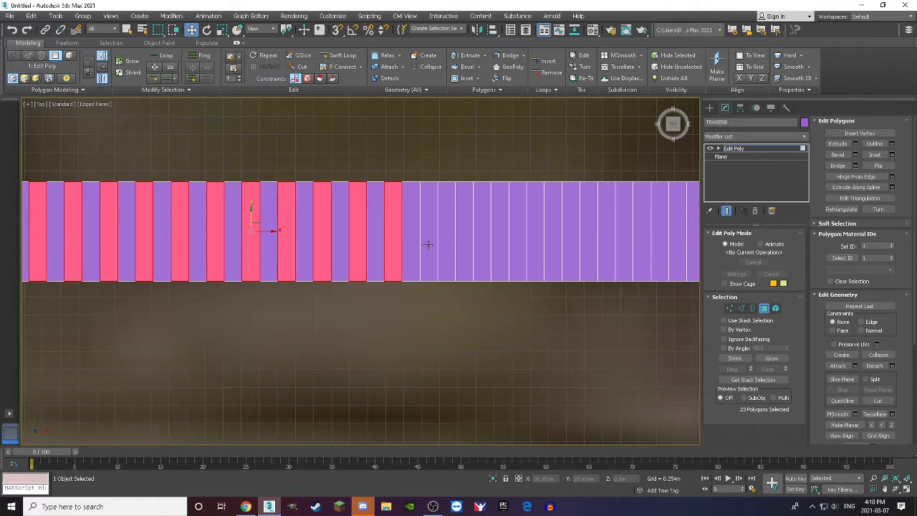
{"action": "left_click", "coordinate": [429, 246], "text": "ctrl"}
{"action": "left_click", "coordinate": [464, 245], "text": "ctrl"}
{"action": "left_click", "coordinate": [500, 245], "text": "ctrl"}
{"action": "left_click", "coordinate": [537, 246], "text": "ctrl"}
{"action": "left_click", "coordinate": [582, 247], "text": "ctrl"}
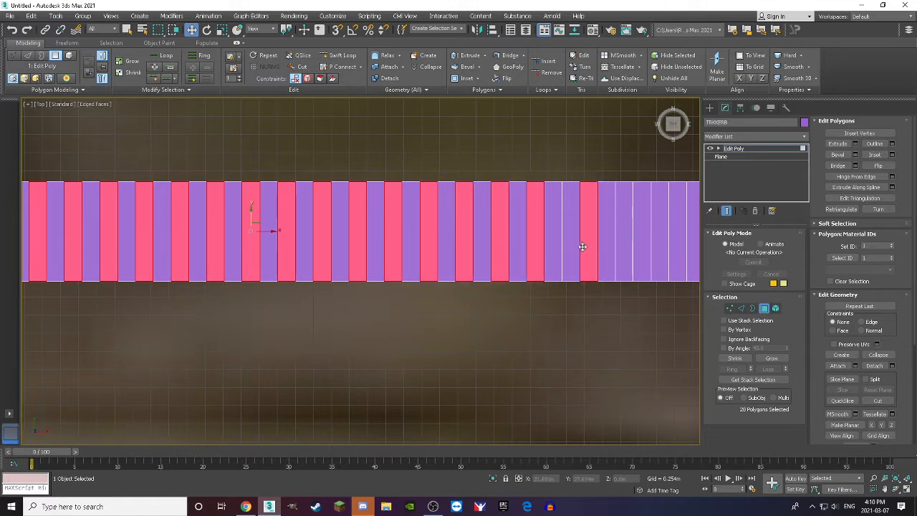
{"action": "left_click", "coordinate": [584, 249], "text": "ctrl"}
{"action": "left_click", "coordinate": [572, 251], "text": "ctrl"}
{"action": "left_click", "coordinate": [607, 248], "text": "ctrl"}
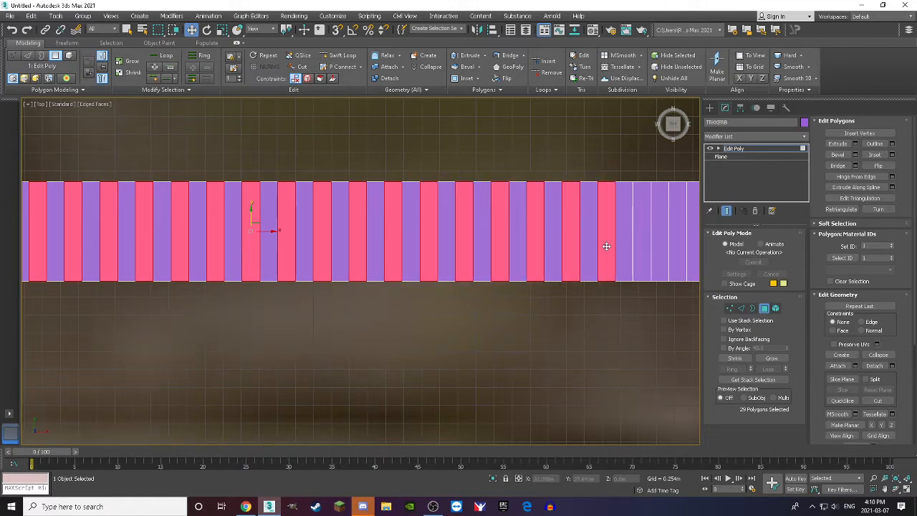
{"action": "left_click", "coordinate": [626, 249], "text": "ctrl"}
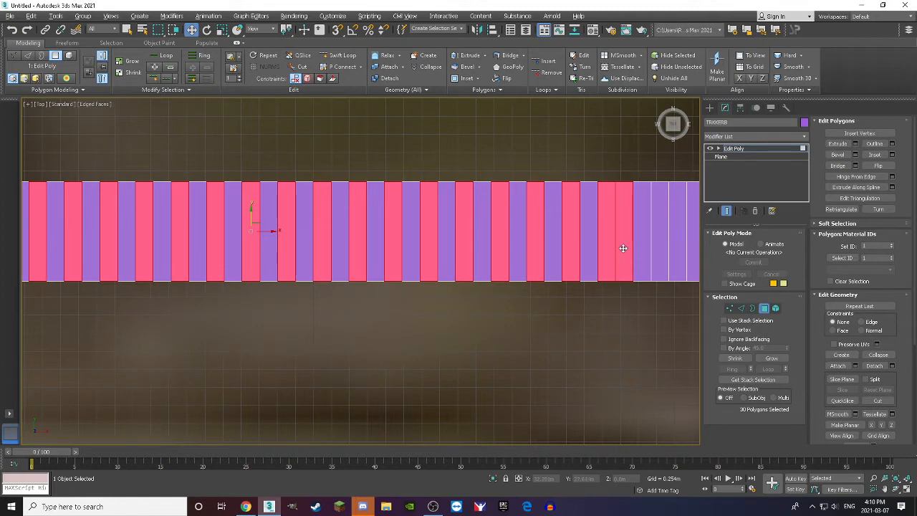
{"action": "left_click", "coordinate": [622, 250], "text": "ctrl"}
{"action": "middle_click_drag", "start_coordinate": [615, 251], "coordinate": [523, 253]}
{"action": "scroll", "coordinate": [523, 254], "scroll_direction": "up", "scroll_amount": 2}
{"action": "left_click", "coordinate": [543, 255], "text": "ctrl"}
{"action": "scroll", "coordinate": [364, 243], "scroll_direction": "down", "scroll_amount": 2}
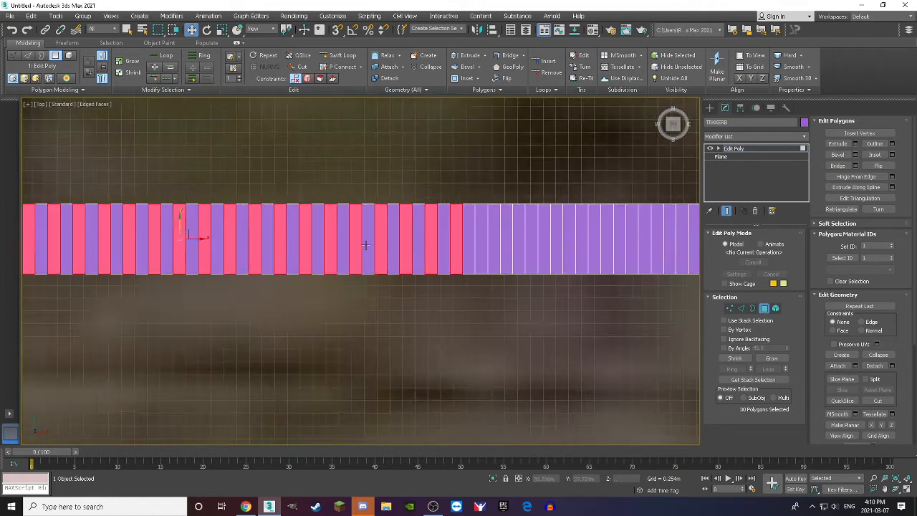
{"action": "scroll", "coordinate": [450, 251], "scroll_direction": "up", "scroll_amount": 3}
{"action": "scroll", "coordinate": [451, 260], "scroll_direction": "down", "scroll_amount": 2}
{"action": "left_click", "coordinate": [495, 260], "text": "ctrl"}
{"action": "left_click", "coordinate": [524, 260], "text": "ctrl"}
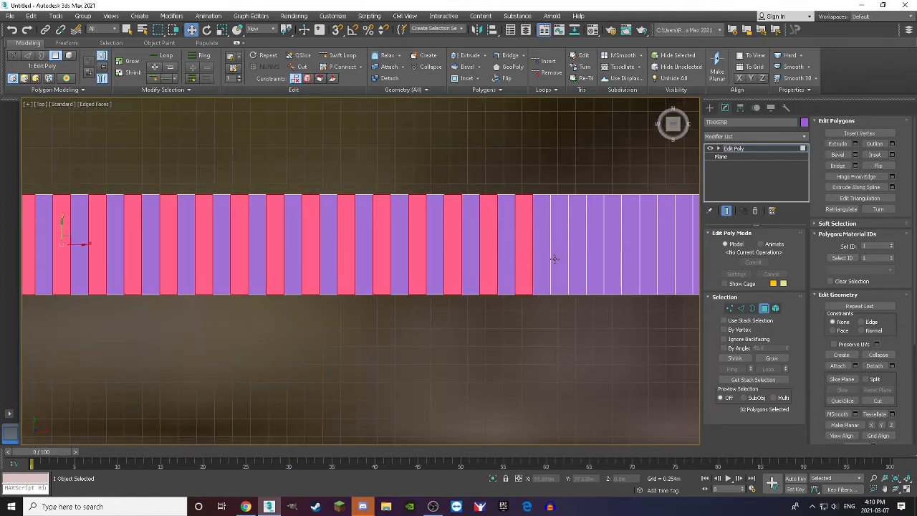
{"action": "left_click", "coordinate": [563, 259], "text": "ctrl"}
{"action": "left_click", "coordinate": [593, 257], "text": "ctrl"}
{"action": "scroll", "coordinate": [423, 247], "scroll_direction": "down", "scroll_amount": 2}
{"action": "scroll", "coordinate": [424, 246], "scroll_direction": "up", "scroll_amount": 2}
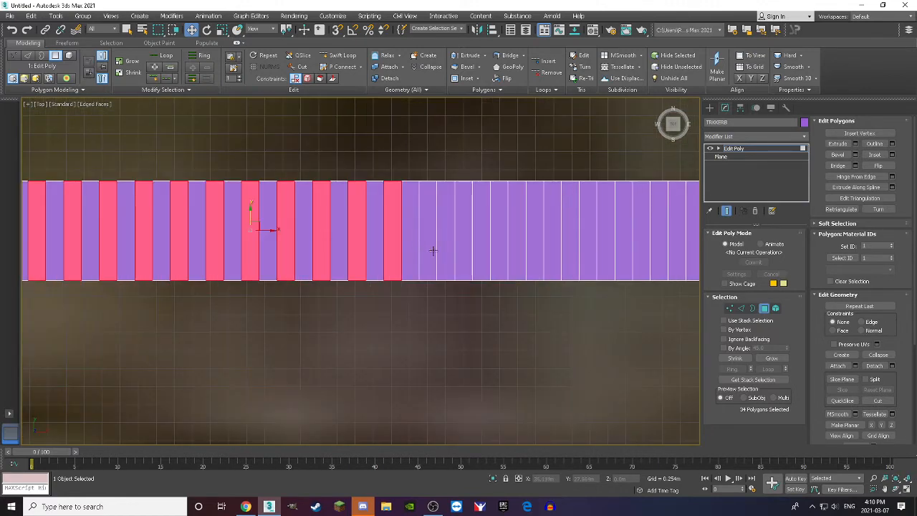
{"action": "left_click", "coordinate": [428, 251], "text": "ctrl"}
{"action": "left_click", "coordinate": [464, 251], "text": "ctrl"}
{"action": "left_click", "coordinate": [501, 245], "text": "ctrl"}
{"action": "left_click", "coordinate": [530, 241], "text": "ctrl"}
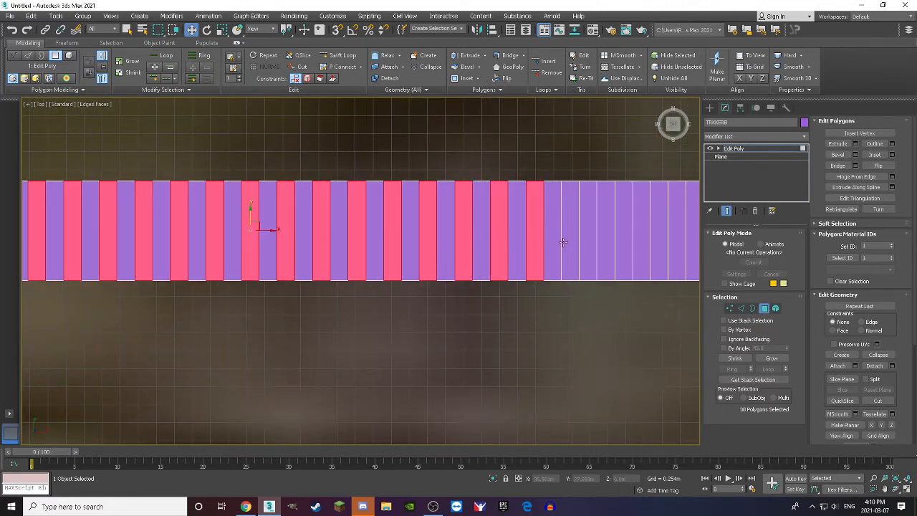
{"action": "left_click", "coordinate": [566, 243], "text": "ctrl"}
{"action": "left_click", "coordinate": [609, 241], "text": "ctrl"}
{"action": "scroll", "coordinate": [513, 240], "scroll_direction": "down", "scroll_amount": 2}
{"action": "scroll", "coordinate": [513, 240], "scroll_direction": "up", "scroll_amount": 2}
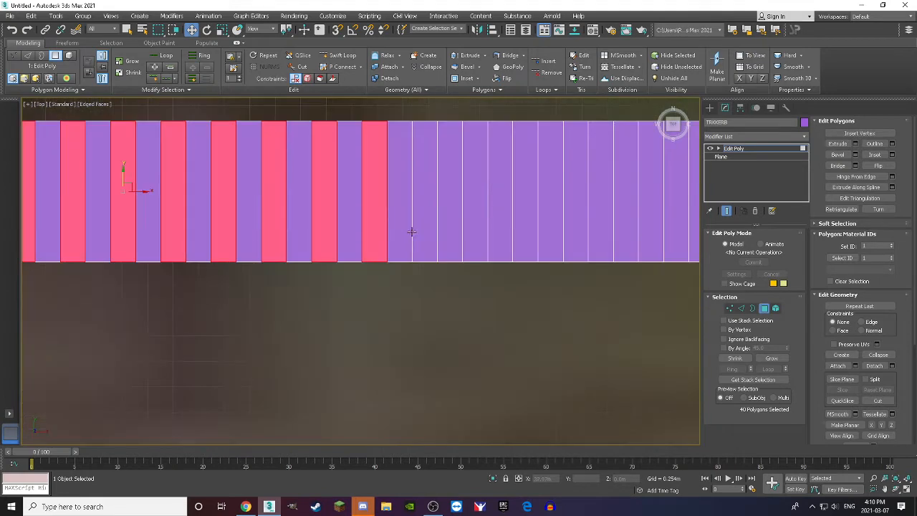
{"action": "left_click", "coordinate": [424, 232], "text": "ctrl"}
{"action": "left_click", "coordinate": [476, 228], "text": "ctrl"}
{"action": "left_click", "coordinate": [525, 227], "text": "ctrl"}
{"action": "left_click", "coordinate": [573, 227], "text": "ctrl"}
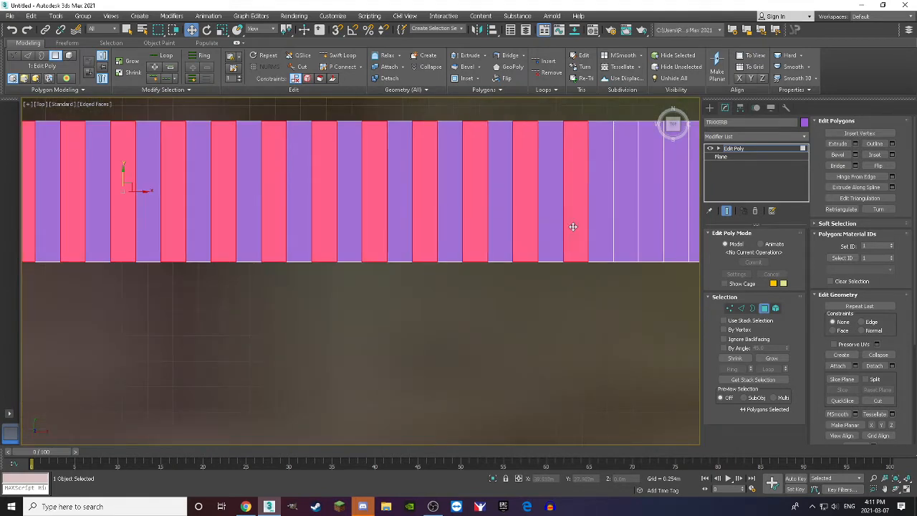
{"action": "scroll", "coordinate": [353, 230], "scroll_direction": "down", "scroll_amount": 2}
{"action": "scroll", "coordinate": [406, 231], "scroll_direction": "up", "scroll_amount": 2}
{"action": "left_click", "coordinate": [464, 231], "text": "ctrl"}
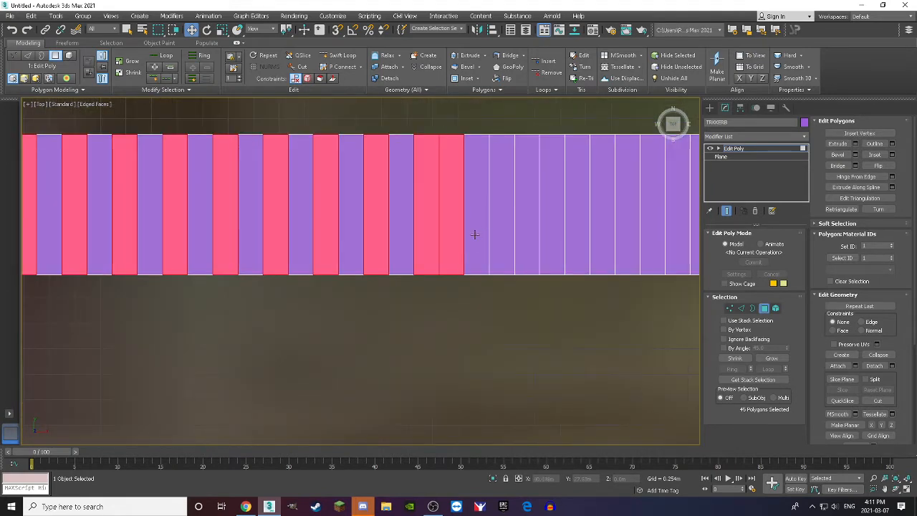
{"action": "key", "text": "ctrl+z"}
{"action": "left_click", "coordinate": [474, 235], "text": "ctrl"}
{"action": "left_click", "coordinate": [523, 236], "text": "ctrl"}
{"action": "left_click", "coordinate": [577, 233], "text": "ctrl"}
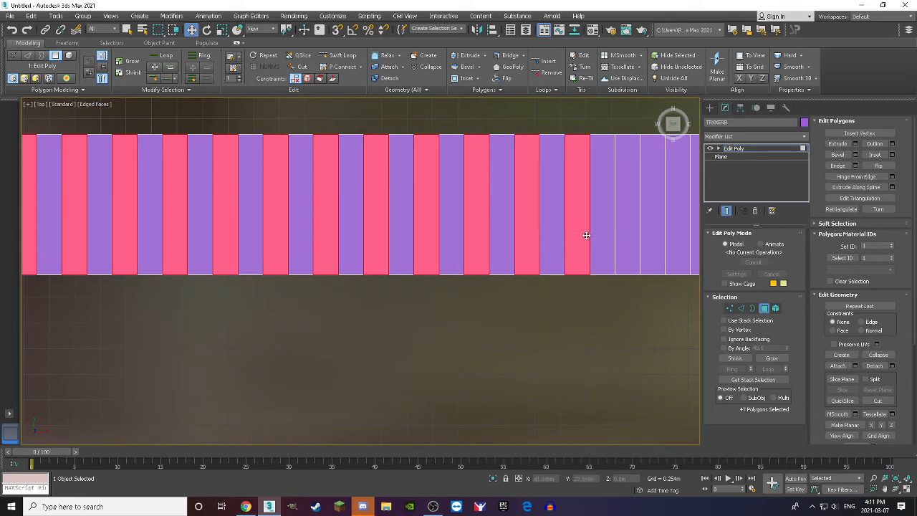
{"action": "scroll", "coordinate": [433, 211], "scroll_direction": "down", "scroll_amount": 3}
{"action": "scroll", "coordinate": [433, 207], "scroll_direction": "down", "scroll_amount": 4}
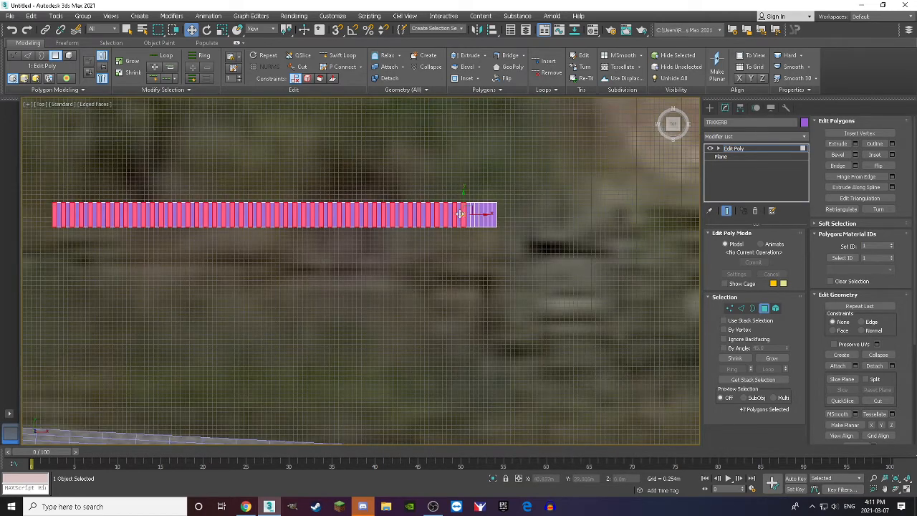
{"action": "key", "text": "t"}
{"action": "scroll", "coordinate": [469, 187], "scroll_direction": "up", "scroll_amount": 5}
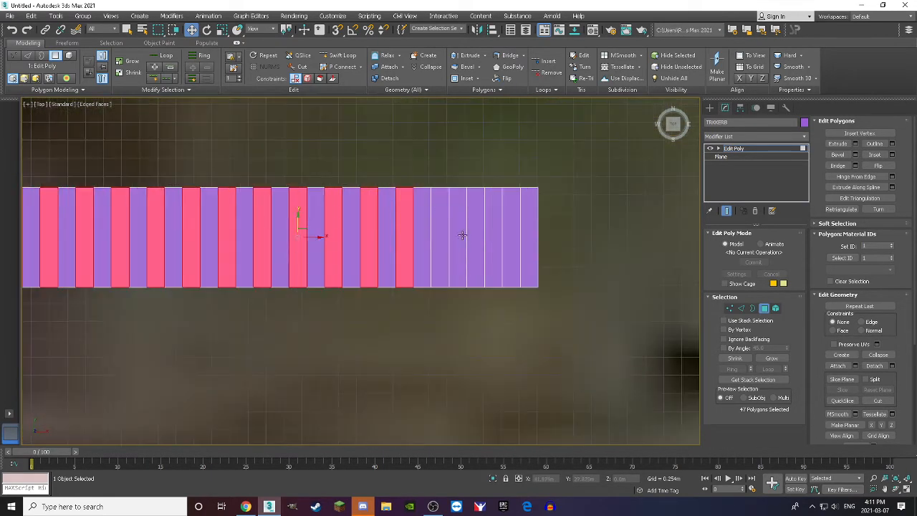
{"action": "left_click", "coordinate": [440, 236], "text": "ctrl"}
{"action": "left_click", "coordinate": [476, 238], "text": "ctrl"}
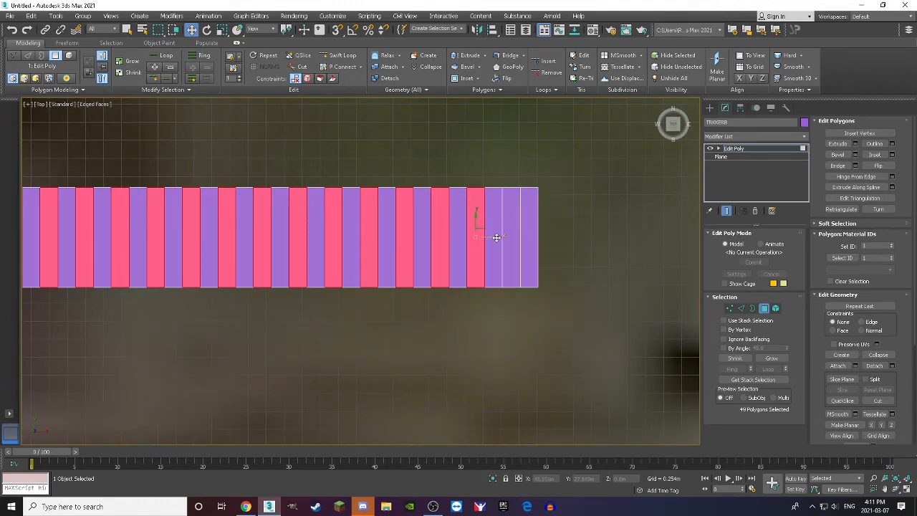
{"action": "left_click", "coordinate": [511, 237], "text": "ctrl"}
{"action": "scroll", "coordinate": [506, 230], "scroll_direction": "down", "scroll_amount": 3}
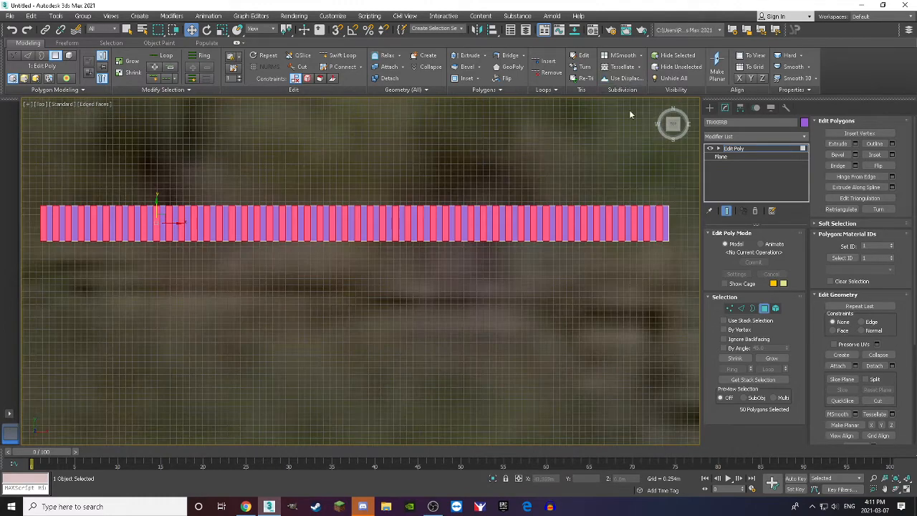
{"action": "left_click_drag", "start_coordinate": [674, 130], "coordinate": [669, 101]}
{"action": "scroll", "coordinate": [685, 225], "scroll_direction": "up", "scroll_amount": 4}
{"action": "scroll", "coordinate": [685, 215], "scroll_direction": "up", "scroll_amount": 3}
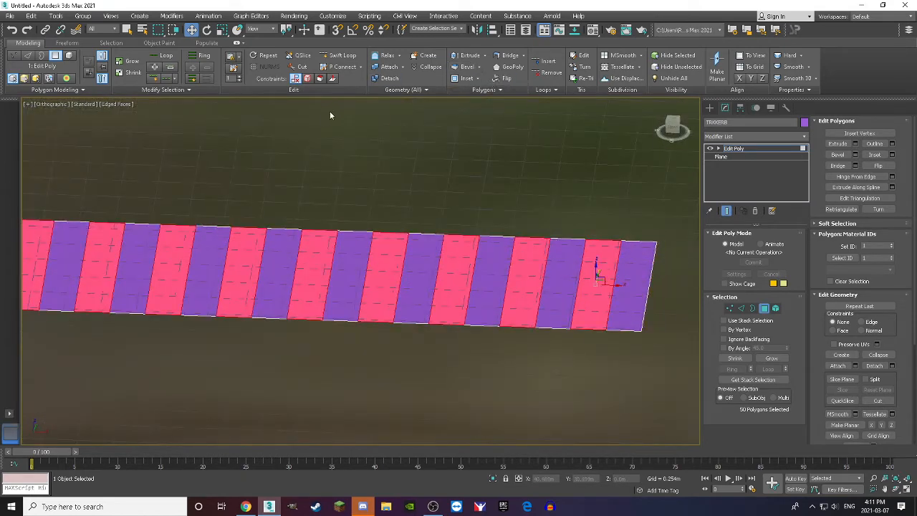
{"action": "left_click", "coordinate": [238, 44]}
{"action": "mouse_move", "coordinate": [147, 51]}
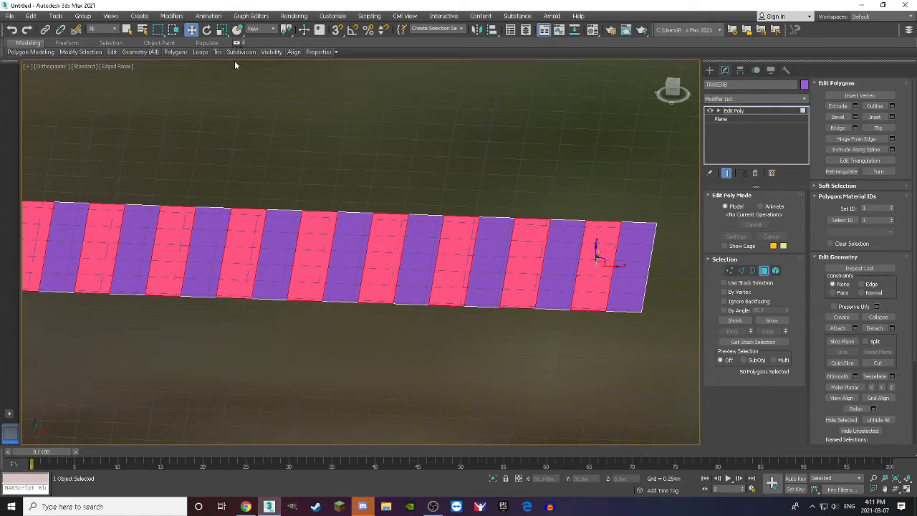
{"action": "left_click", "coordinate": [237, 43]}
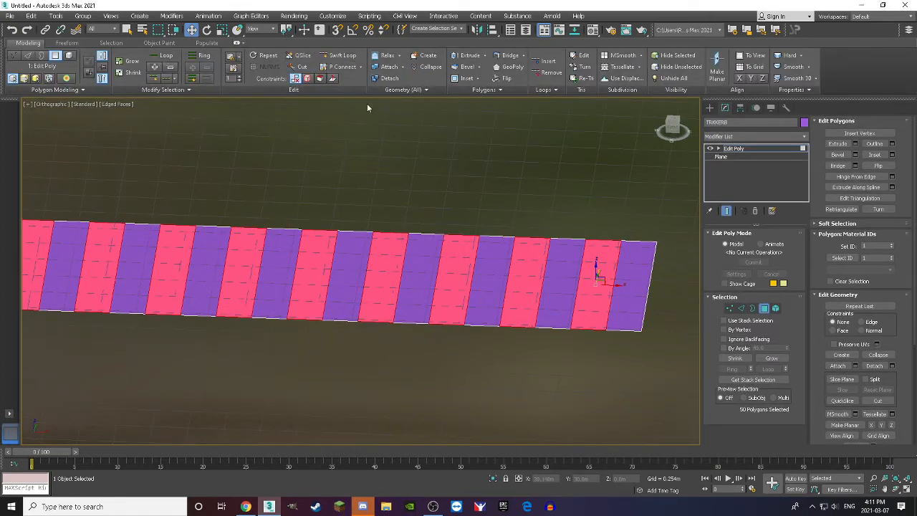
Try to extrude the selected alternate strips with an Extrude Polygons height of -0.05 m
{"action": "scroll", "coordinate": [545, 215], "scroll_direction": "down", "scroll_amount": 5}
{"action": "scroll", "coordinate": [321, 190], "scroll_direction": "up", "scroll_amount": 4}
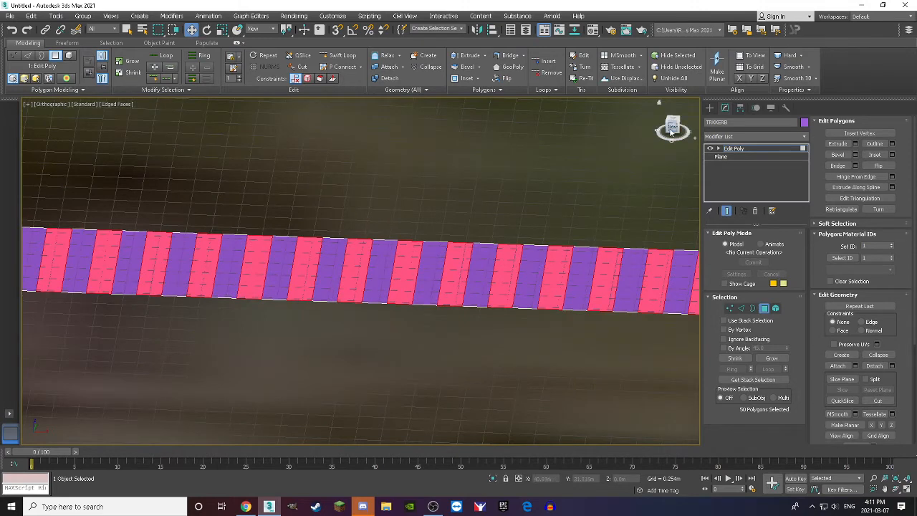
{"action": "left_click_drag", "start_coordinate": [671, 127], "coordinate": [672, 134]}
{"action": "scroll", "coordinate": [499, 178], "scroll_direction": "down", "scroll_amount": 5}
{"action": "scroll", "coordinate": [528, 292], "scroll_direction": "up", "scroll_amount": 5}
{"action": "scroll", "coordinate": [531, 251], "scroll_direction": "up", "scroll_amount": 2}
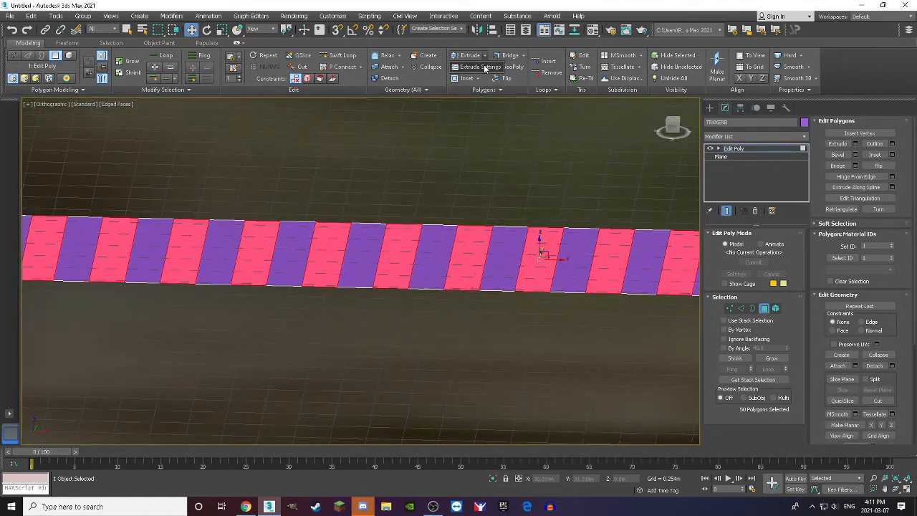
{"action": "left_click", "coordinate": [485, 68]}
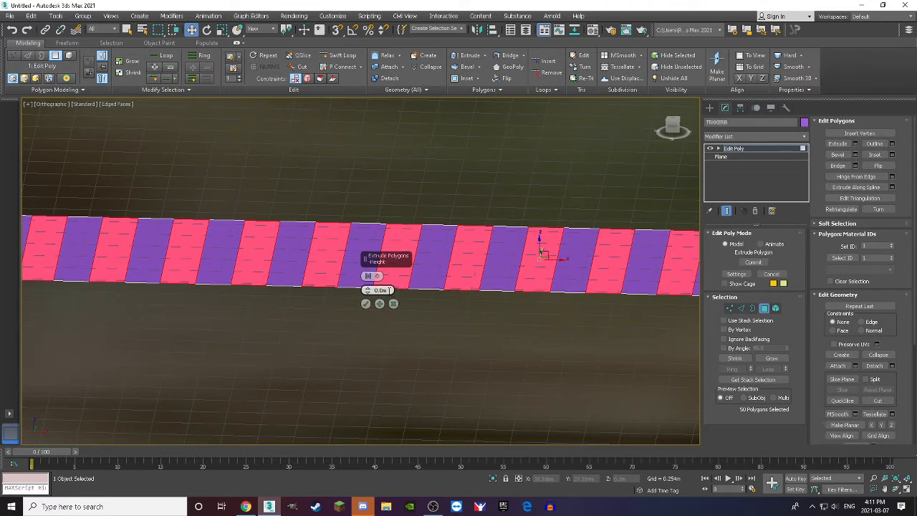
{"action": "double_click", "coordinate": [388, 291]}
{"action": "key", "text": "Return"}
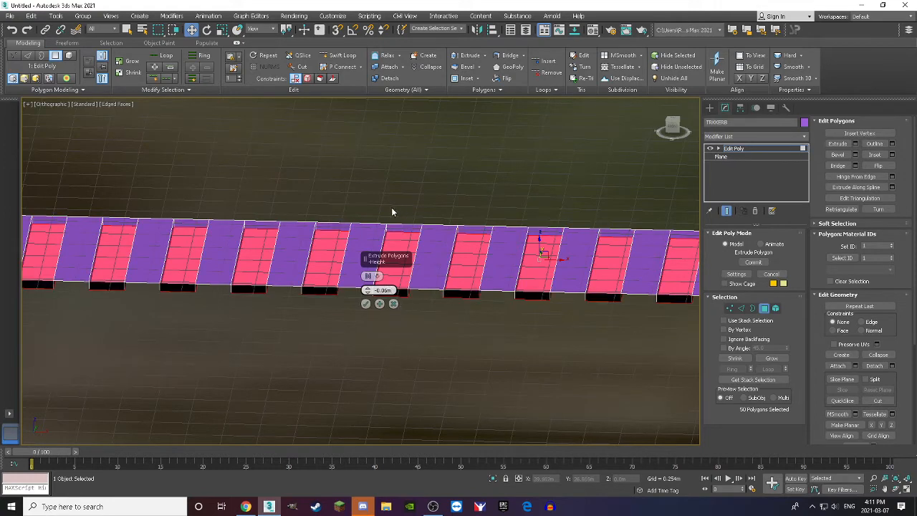
{"action": "scroll", "coordinate": [473, 237], "scroll_direction": "up", "scroll_amount": 5}
{"action": "scroll", "coordinate": [473, 237], "scroll_direction": "down", "scroll_amount": 5}
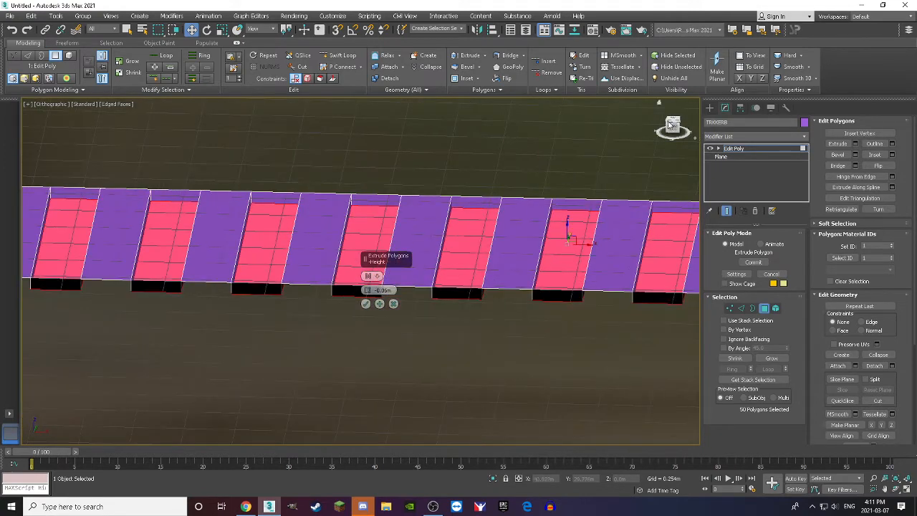
Clear the polygon selection and commit the pending Extrude Polygons operation
{"action": "key", "text": "ctrl+d"}
{"action": "left_click_drag", "start_coordinate": [672, 129], "coordinate": [675, 127]}
{"action": "scroll", "coordinate": [546, 153], "scroll_direction": "down", "scroll_amount": 3}
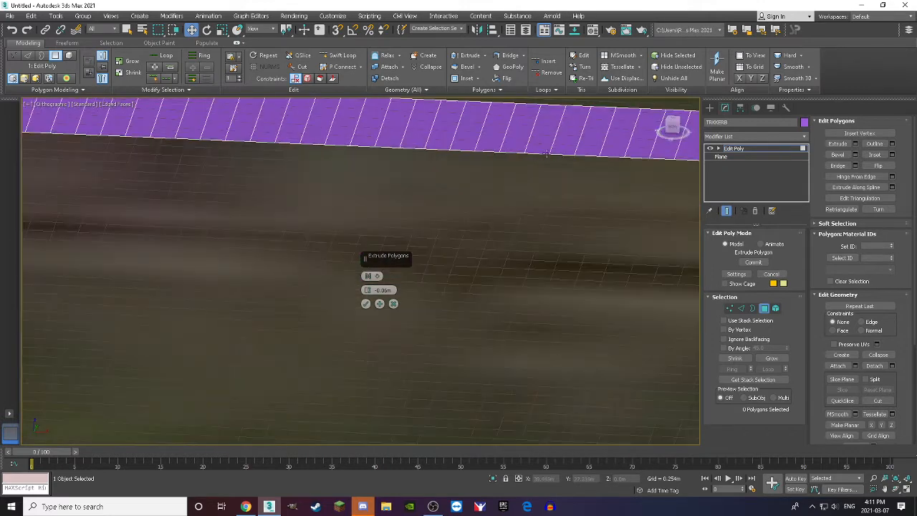
{"action": "scroll", "coordinate": [394, 253], "scroll_direction": "down", "scroll_amount": 1}
{"action": "scroll", "coordinate": [578, 152], "scroll_direction": "up", "scroll_amount": 3}
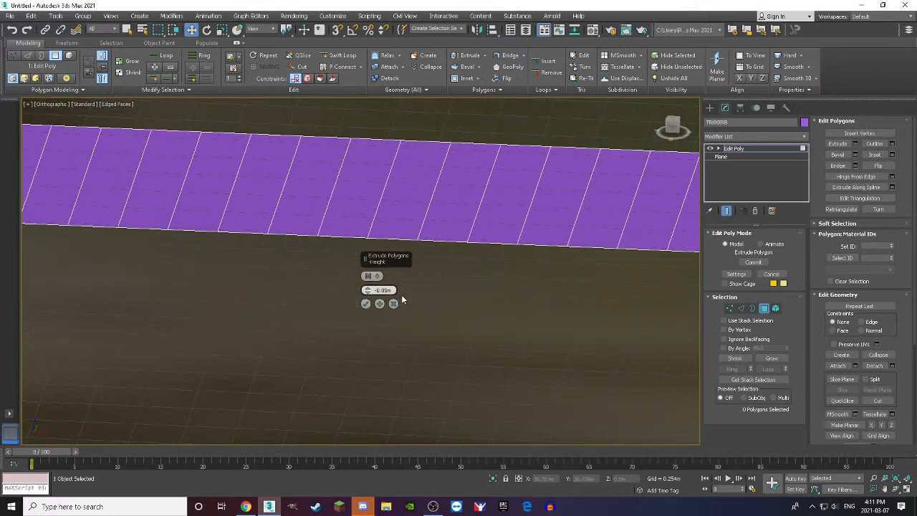
{"action": "left_click", "coordinate": [365, 303]}
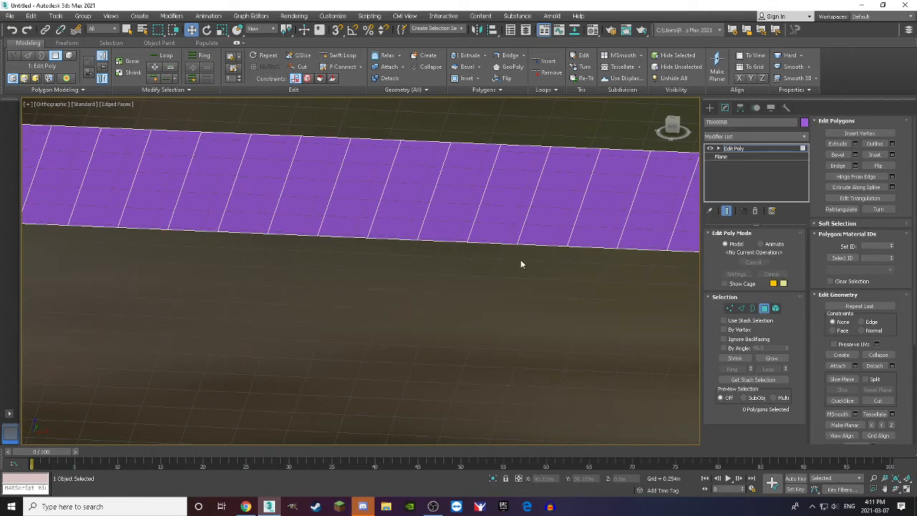
Try to extrude a single strip polygon of TRKKERB with an Extrude Polygons height of -0.05 m
{"action": "left_click", "coordinate": [540, 201]}
{"action": "left_click", "coordinate": [502, 203]}
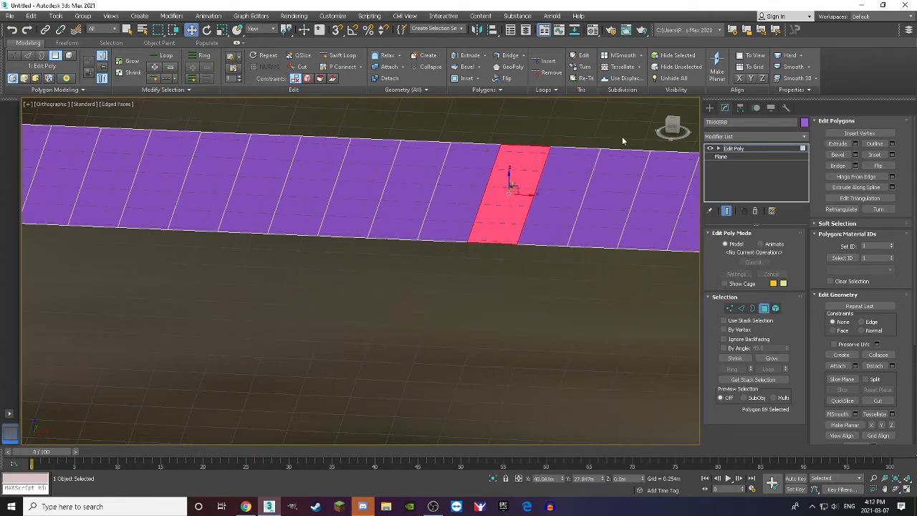
{"action": "left_click_drag", "start_coordinate": [680, 129], "coordinate": [672, 129]}
{"action": "scroll", "coordinate": [532, 185], "scroll_direction": "down", "scroll_amount": 3}
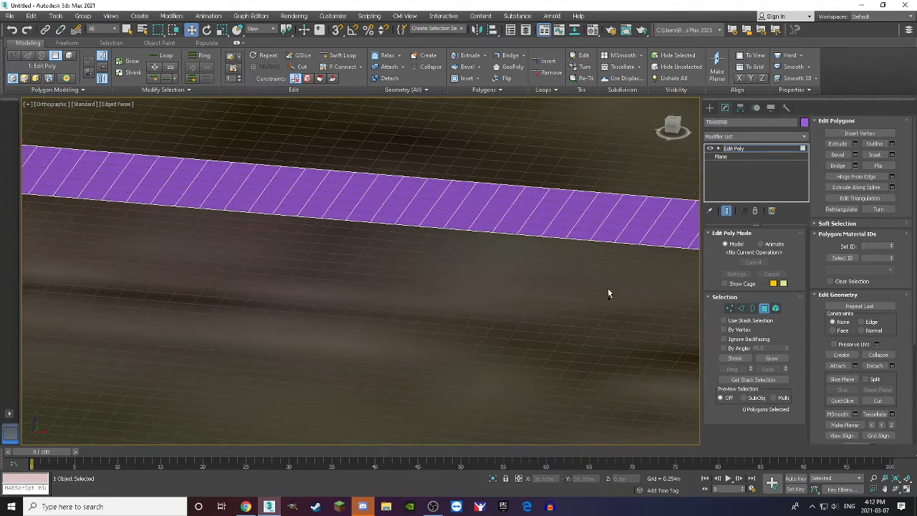
{"action": "left_click", "coordinate": [483, 56]}
{"action": "left_click", "coordinate": [476, 75]}
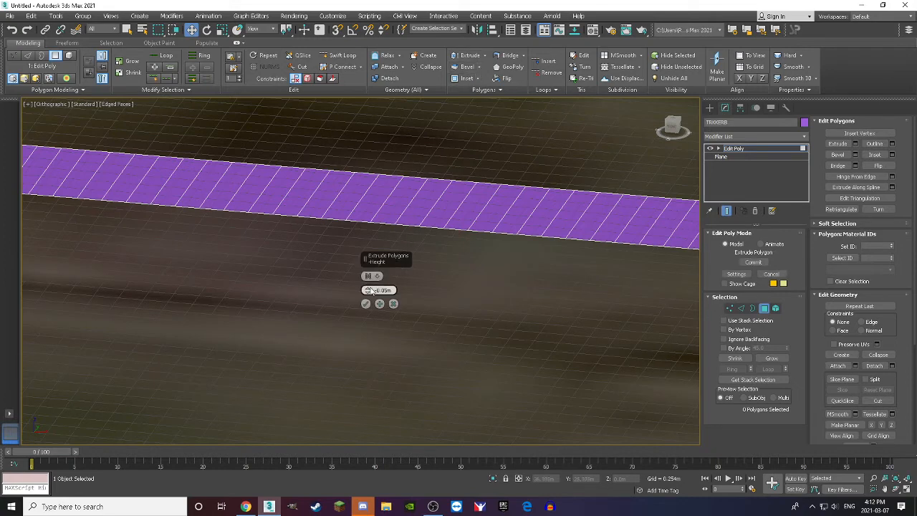
{"action": "left_click", "coordinate": [468, 216]}
{"action": "left_click", "coordinate": [509, 221]}
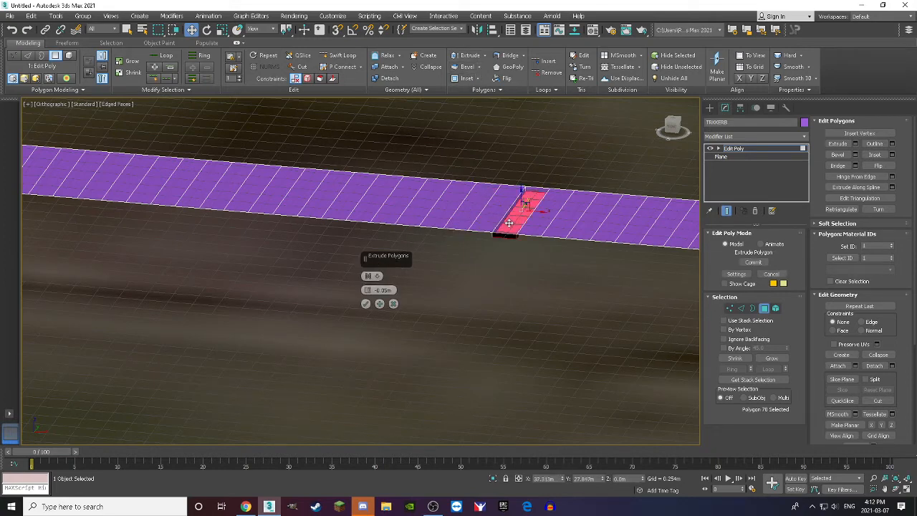
Undo back to the alternate-strip selection with its pending extrusion, and accept the downward extrusion
{"action": "left_click", "coordinate": [503, 295]}
{"action": "key", "text": "ctrl+z"}
{"action": "key", "text": "ctrl+z"}
{"action": "key", "text": "ctrl+z"}
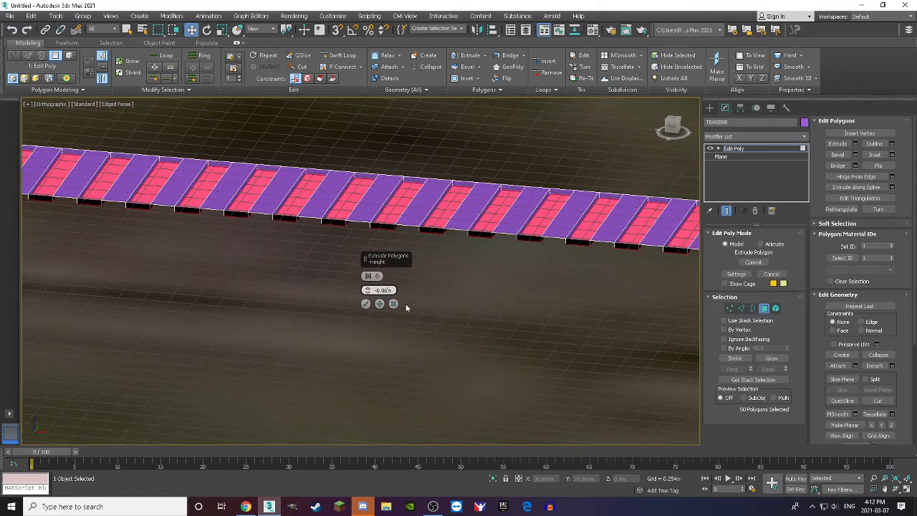
{"action": "left_click", "coordinate": [365, 304]}
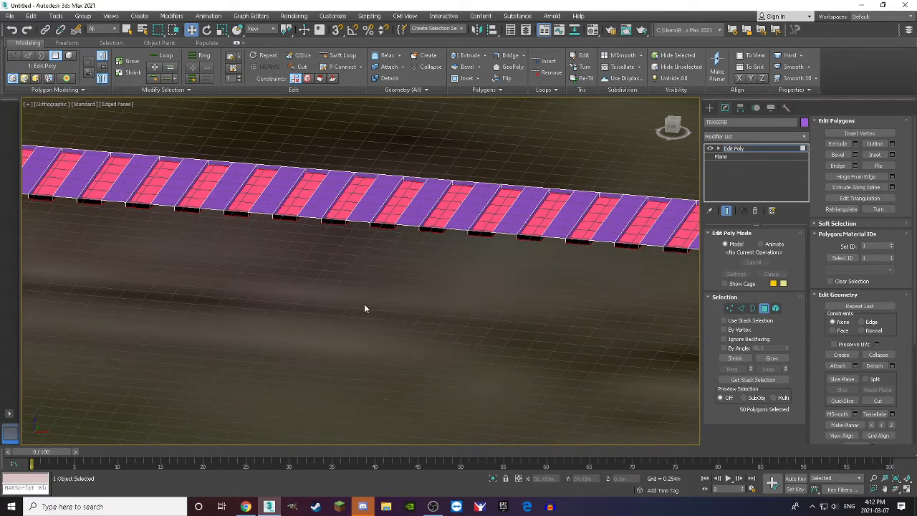
Select all crosswise strip edges along the full length of TRKKERB at edge level, working from the top view
{"action": "scroll", "coordinate": [433, 184], "scroll_direction": "up", "scroll_amount": 3}
{"action": "scroll", "coordinate": [347, 203], "scroll_direction": "down", "scroll_amount": 3}
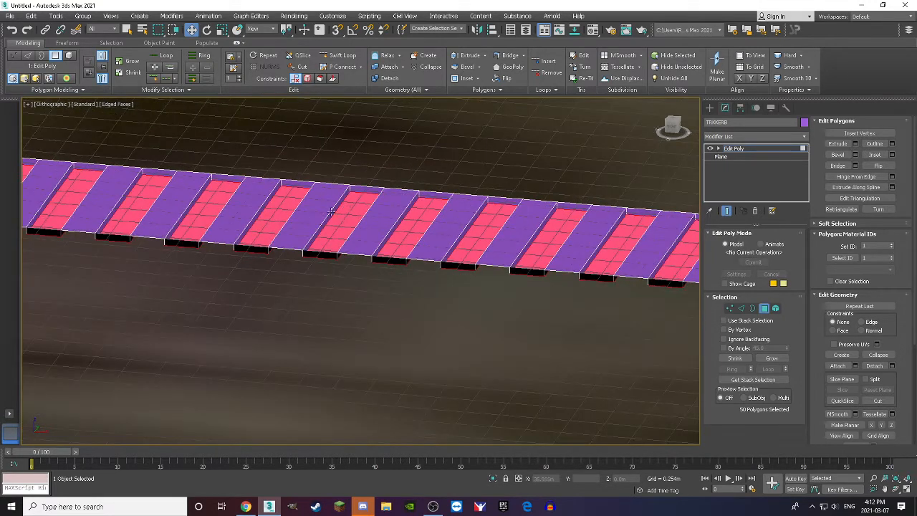
{"action": "scroll", "coordinate": [338, 226], "scroll_direction": "up", "scroll_amount": 4}
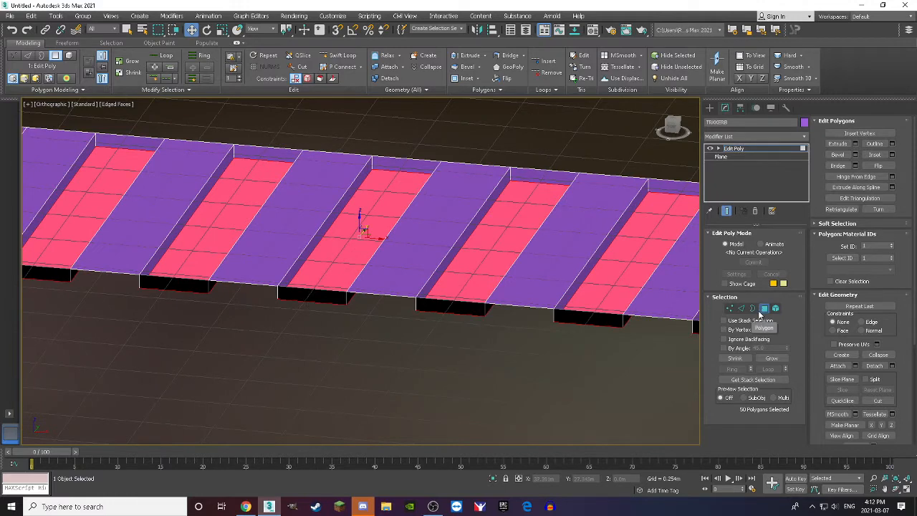
{"action": "left_click", "coordinate": [743, 309]}
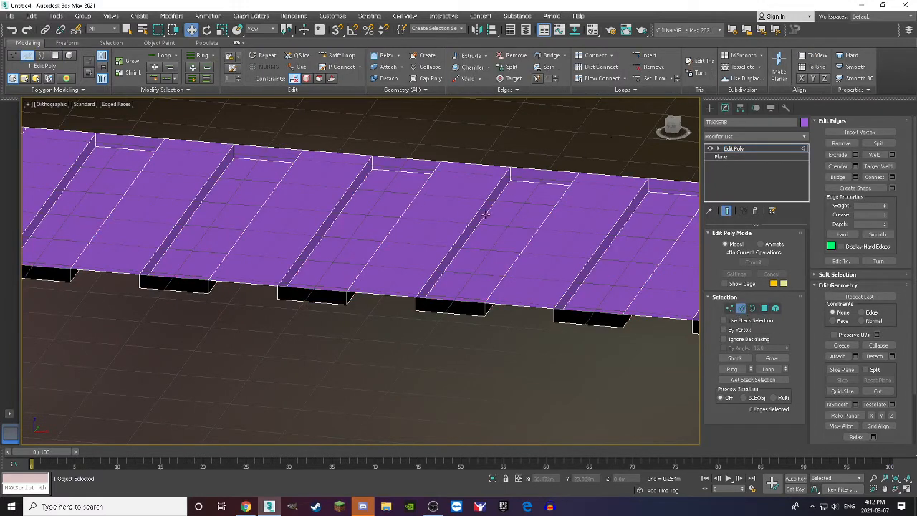
{"action": "left_click_drag", "start_coordinate": [678, 130], "coordinate": [676, 133]}
{"action": "left_click", "coordinate": [676, 120]}
{"action": "scroll", "coordinate": [557, 349], "scroll_direction": "down", "scroll_amount": 8}
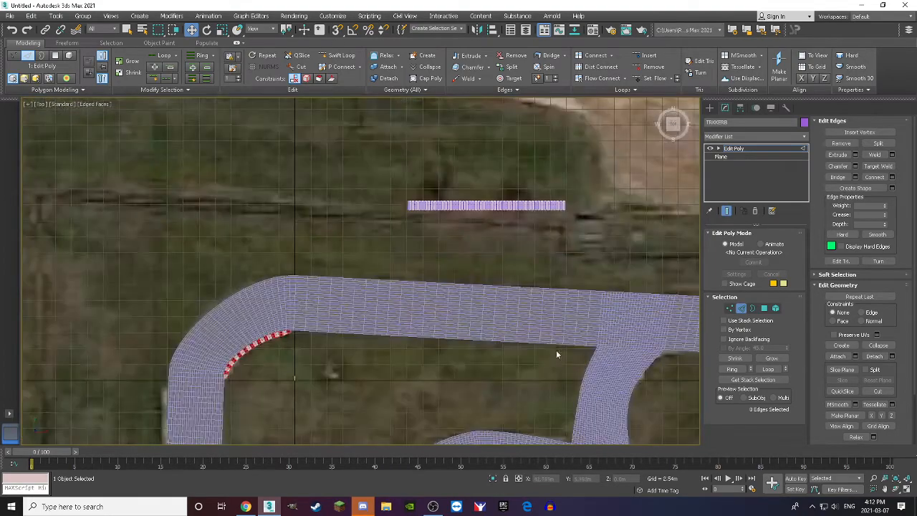
{"action": "scroll", "coordinate": [505, 202], "scroll_direction": "up", "scroll_amount": 5}
{"action": "left_click_drag", "start_coordinate": [113, 221], "coordinate": [692, 215]}
{"action": "scroll", "coordinate": [666, 219], "scroll_direction": "down", "scroll_amount": 2}
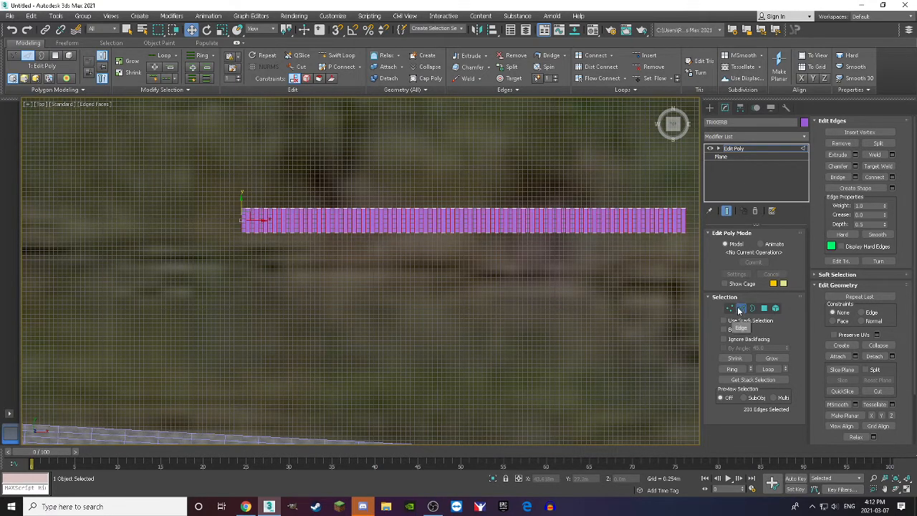
Examine the selected crosswise edges along the kerb from above and from oblique angles, including the recessed strips
{"action": "scroll", "coordinate": [222, 227], "scroll_direction": "up", "scroll_amount": 5}
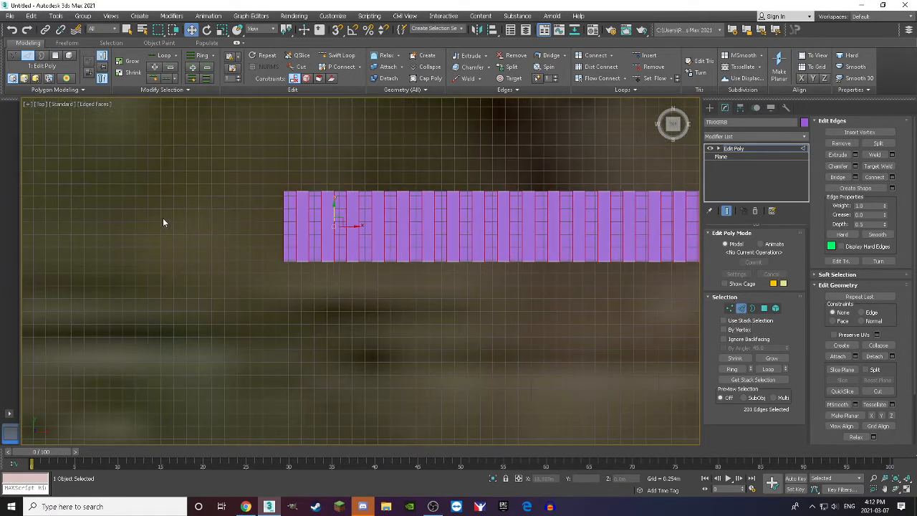
{"action": "scroll", "coordinate": [164, 222], "scroll_direction": "down", "scroll_amount": 3}
{"action": "scroll", "coordinate": [584, 240], "scroll_direction": "up", "scroll_amount": 3}
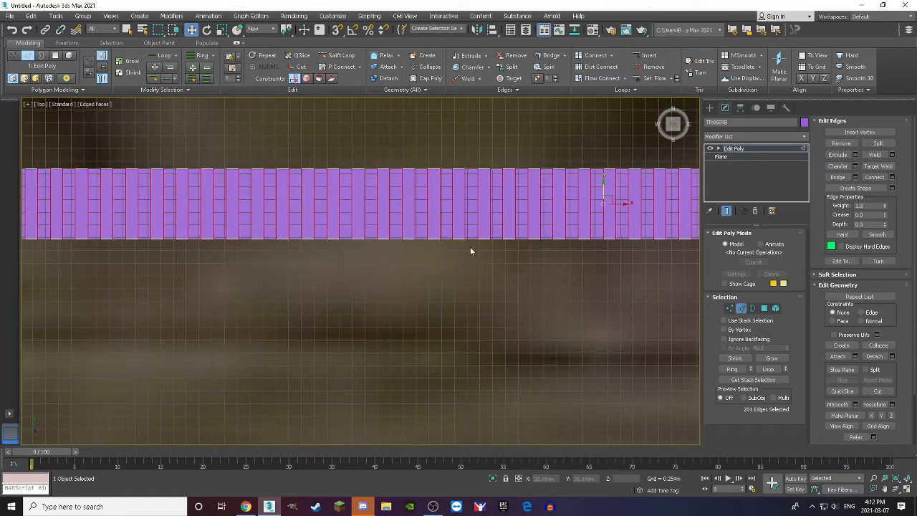
{"action": "left_click_drag", "start_coordinate": [674, 125], "coordinate": [668, 115]}
{"action": "scroll", "coordinate": [474, 175], "scroll_direction": "down", "scroll_amount": 6}
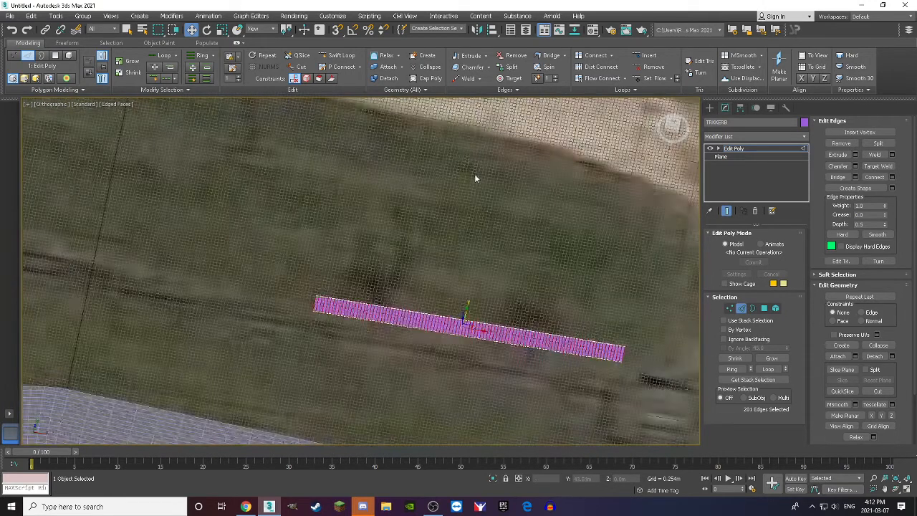
{"action": "scroll", "coordinate": [450, 364], "scroll_direction": "up", "scroll_amount": 10}
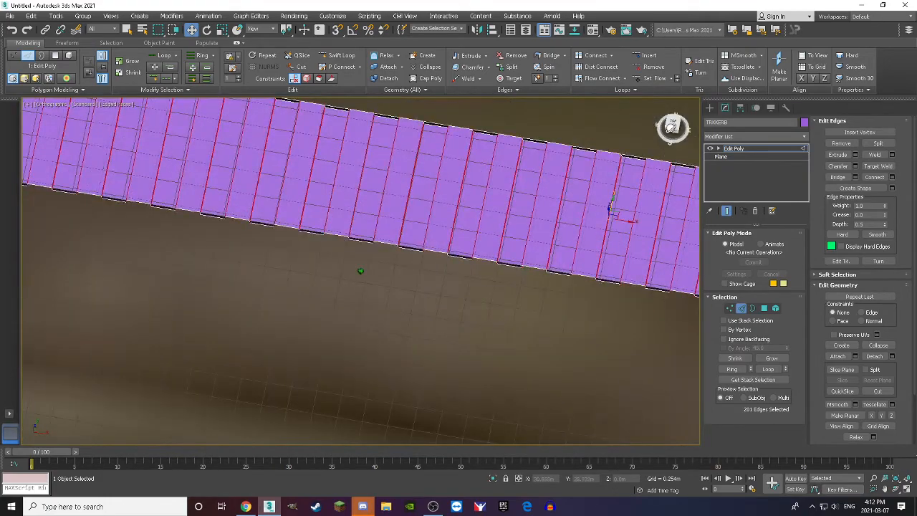
{"action": "left_click_drag", "start_coordinate": [671, 128], "coordinate": [671, 125]}
{"action": "scroll", "coordinate": [511, 151], "scroll_direction": "down", "scroll_amount": 8}
{"action": "scroll", "coordinate": [479, 338], "scroll_direction": "up", "scroll_amount": 5}
{"action": "scroll", "coordinate": [498, 275], "scroll_direction": "down", "scroll_amount": 3}
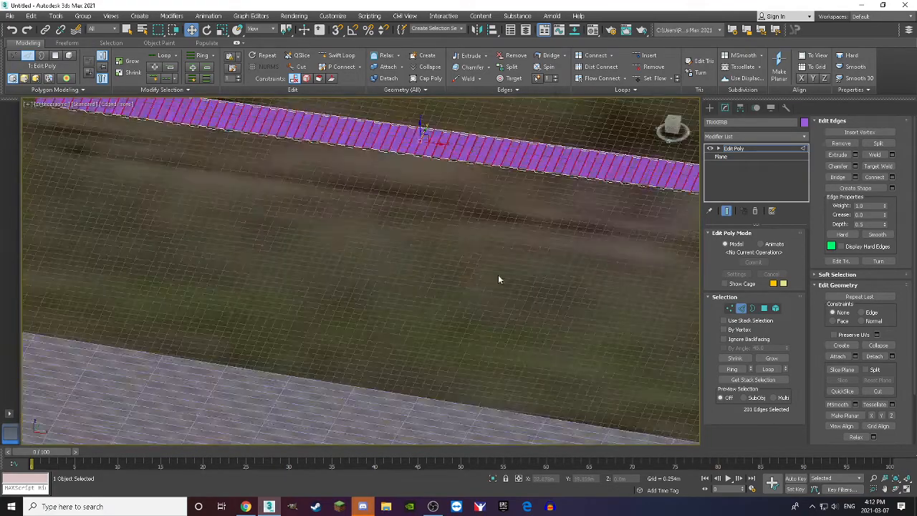
{"action": "scroll", "coordinate": [459, 187], "scroll_direction": "up", "scroll_amount": 10}
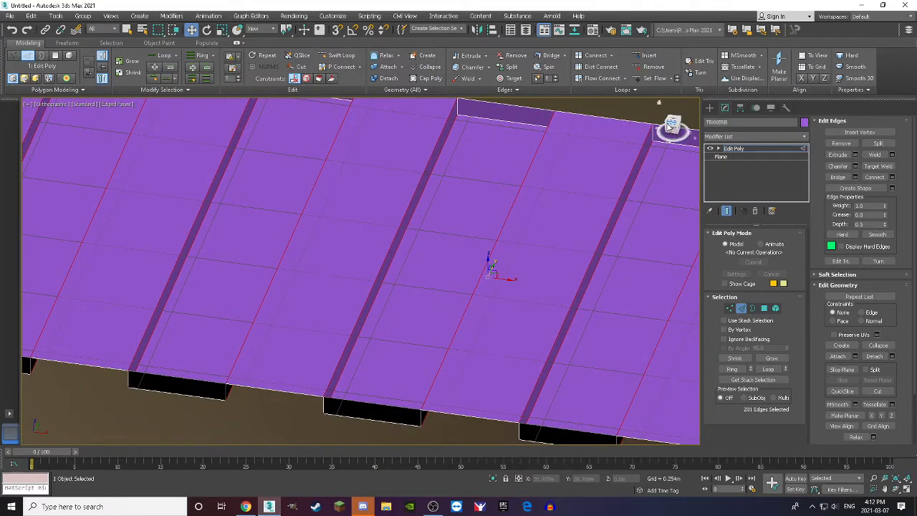
{"action": "left_click_drag", "start_coordinate": [671, 127], "coordinate": [669, 122]}
{"action": "scroll", "coordinate": [542, 176], "scroll_direction": "down", "scroll_amount": 6}
{"action": "scroll", "coordinate": [312, 178], "scroll_direction": "up", "scroll_amount": 8}
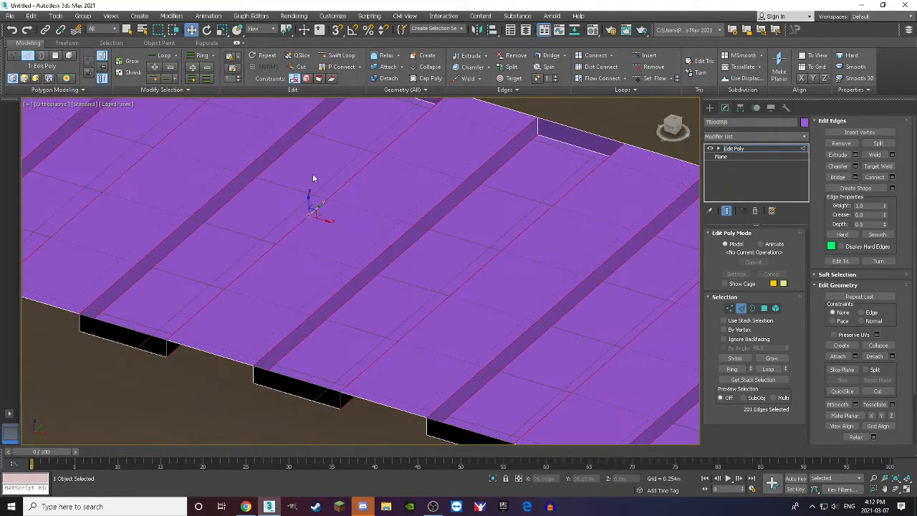
Apply a Chamfer to the selected edges with 0 segments and an amount of 0.025 m
{"action": "left_click", "coordinate": [469, 66]}
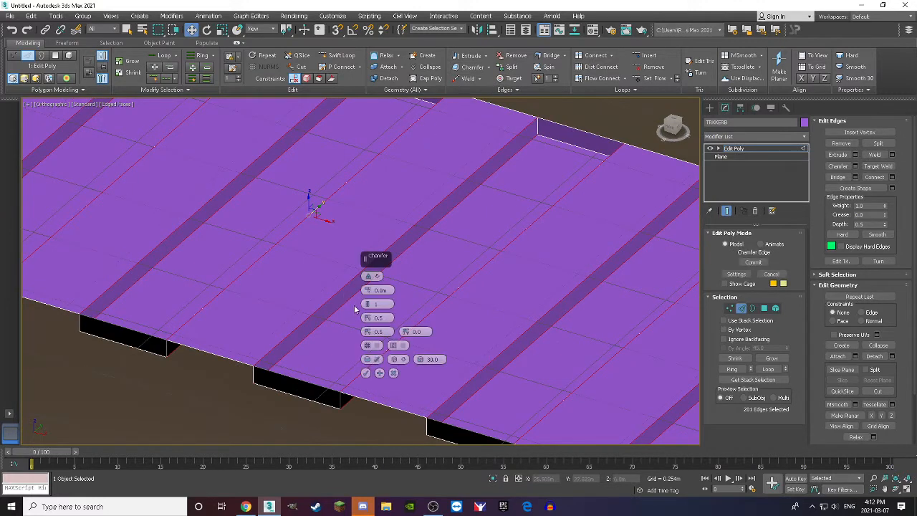
{"action": "mouse_move", "coordinate": [369, 307]}
{"action": "left_mouse_down"}
{"action": "mouse_move", "coordinate": [366, 288]}
{"action": "mouse_move", "coordinate": [369, 316]}
{"action": "left_mouse_up"}
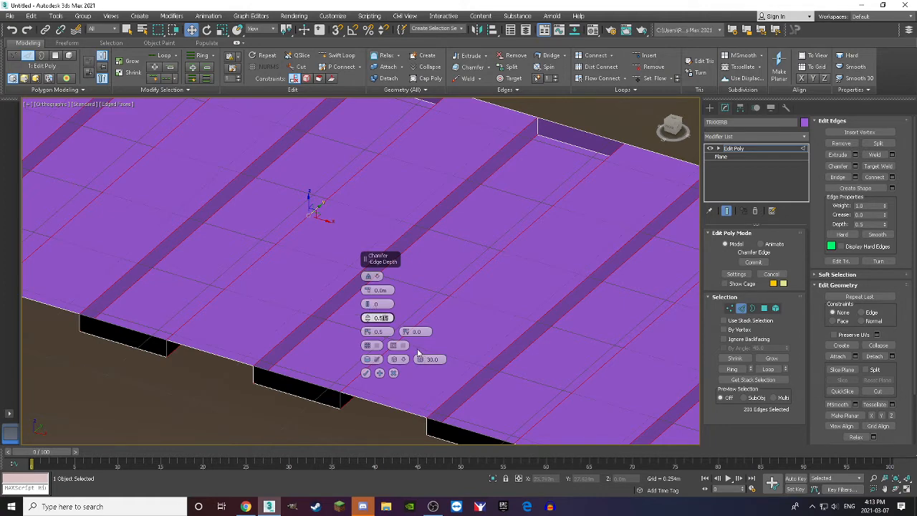
{"action": "left_click", "coordinate": [368, 291]}
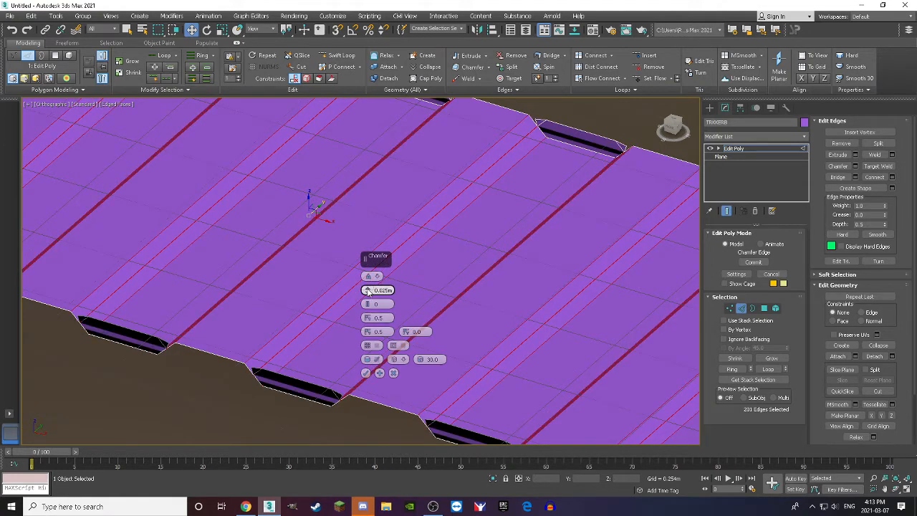
{"action": "left_click", "coordinate": [368, 290]}
{"action": "left_click", "coordinate": [369, 293]}
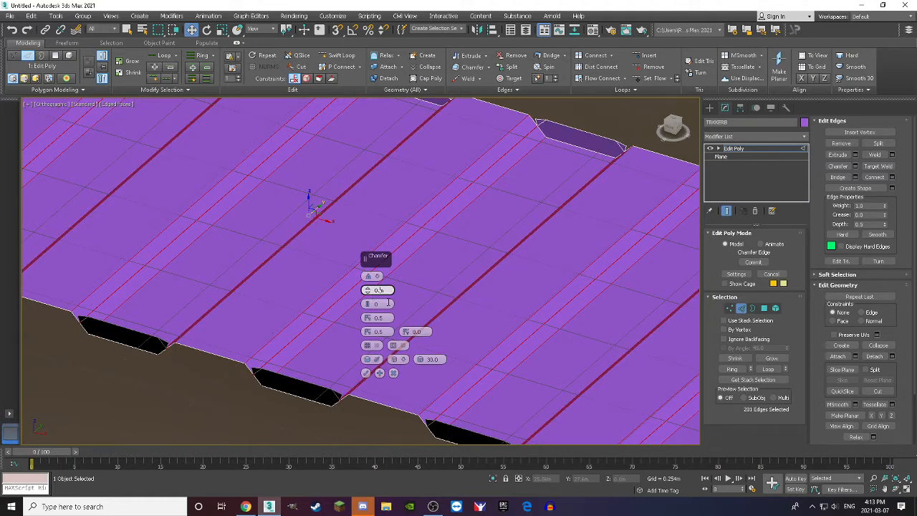
Try a chamfer amount of 0.03 m and examine the strip edges up close
{"action": "key", "text": "Return"}
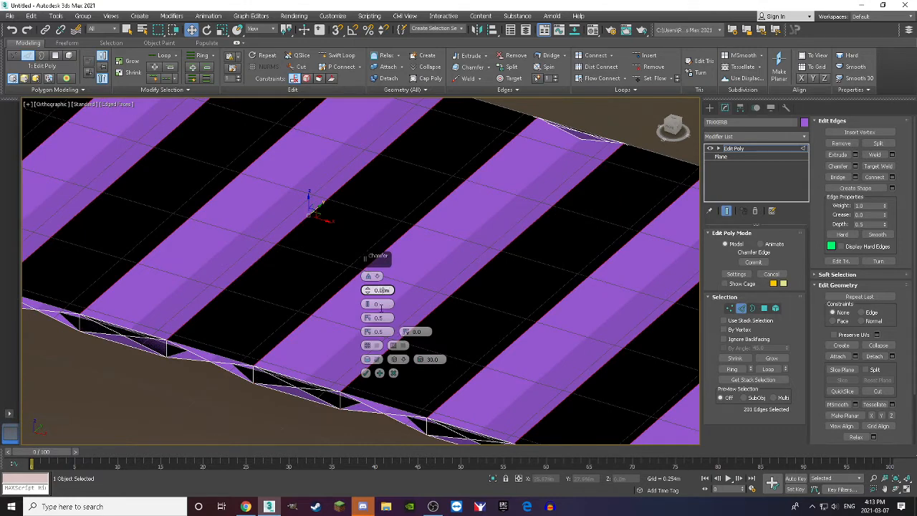
{"action": "key", "text": "Return"}
{"action": "scroll", "coordinate": [375, 233], "scroll_direction": "up", "scroll_amount": 5}
{"action": "scroll", "coordinate": [502, 168], "scroll_direction": "down", "scroll_amount": 3}
{"action": "scroll", "coordinate": [485, 191], "scroll_direction": "up", "scroll_amount": 5}
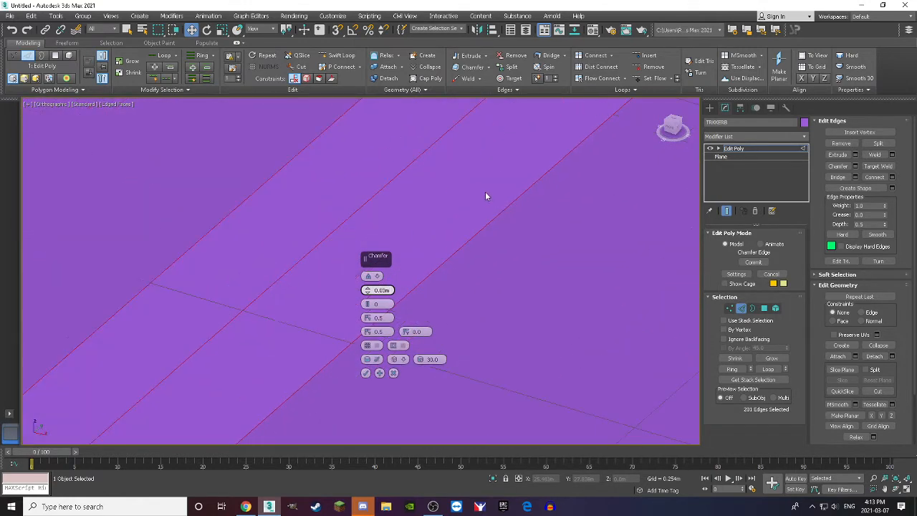
{"action": "scroll", "coordinate": [485, 191], "scroll_direction": "down", "scroll_amount": 5}
{"action": "scroll", "coordinate": [344, 227], "scroll_direction": "up", "scroll_amount": 4}
{"action": "scroll", "coordinate": [343, 226], "scroll_direction": "down", "scroll_amount": 2}
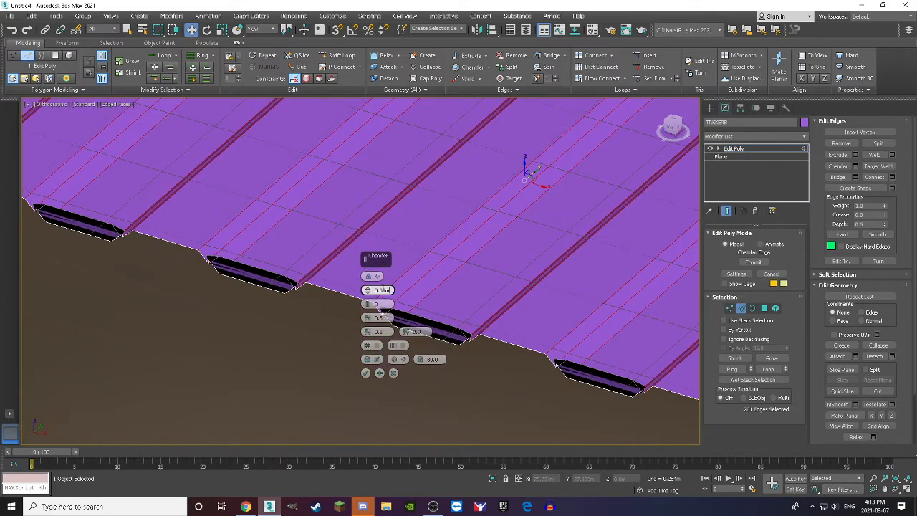
Try a chamfer amount of 0.02 m and inspect the gap between neighbouring chamfers on the recess walls
{"action": "key", "text": "Return"}
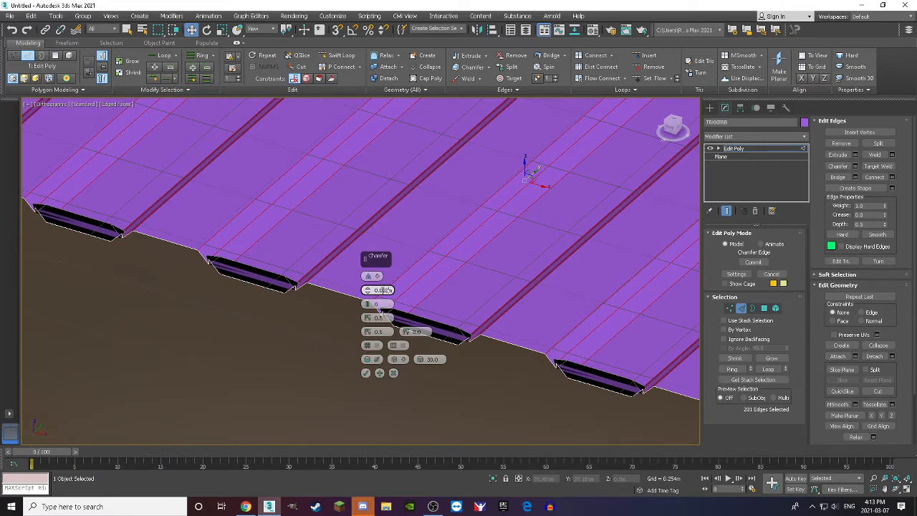
{"action": "key", "text": "Return"}
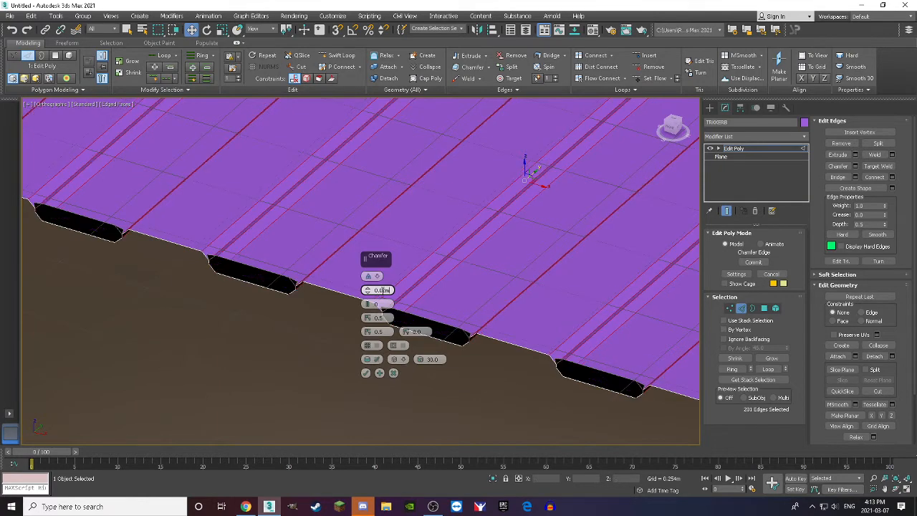
{"action": "scroll", "coordinate": [185, 181], "scroll_direction": "down", "scroll_amount": 4}
{"action": "scroll", "coordinate": [474, 195], "scroll_direction": "up", "scroll_amount": 6}
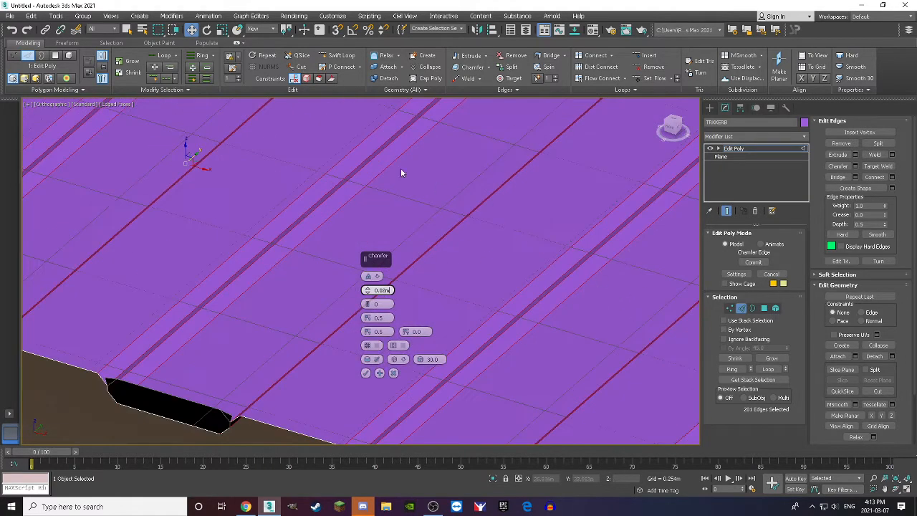
{"action": "scroll", "coordinate": [401, 173], "scroll_direction": "up", "scroll_amount": 2}
{"action": "scroll", "coordinate": [301, 177], "scroll_direction": "up", "scroll_amount": 2}
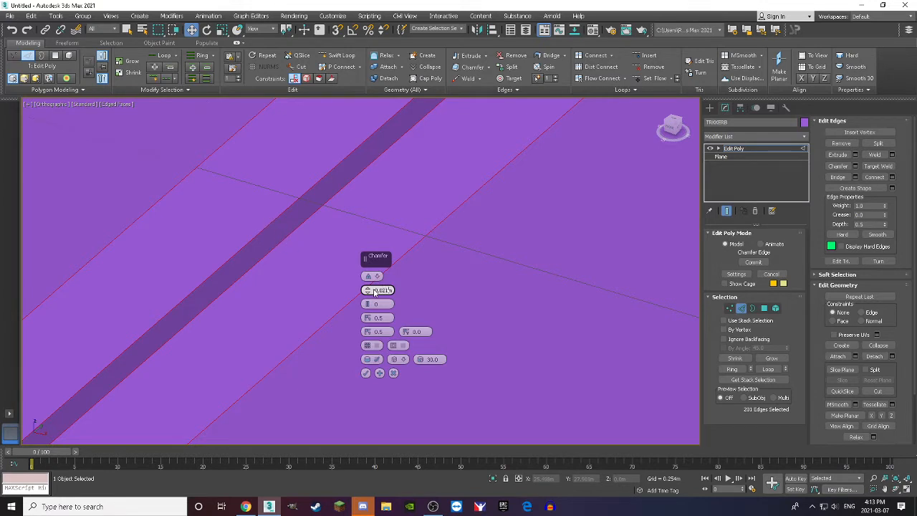
Fine-tune the chamfer amount in small increments from 0.021 m up to 0.025 m and check the strips along the kerb
{"action": "key", "text": "Return"}
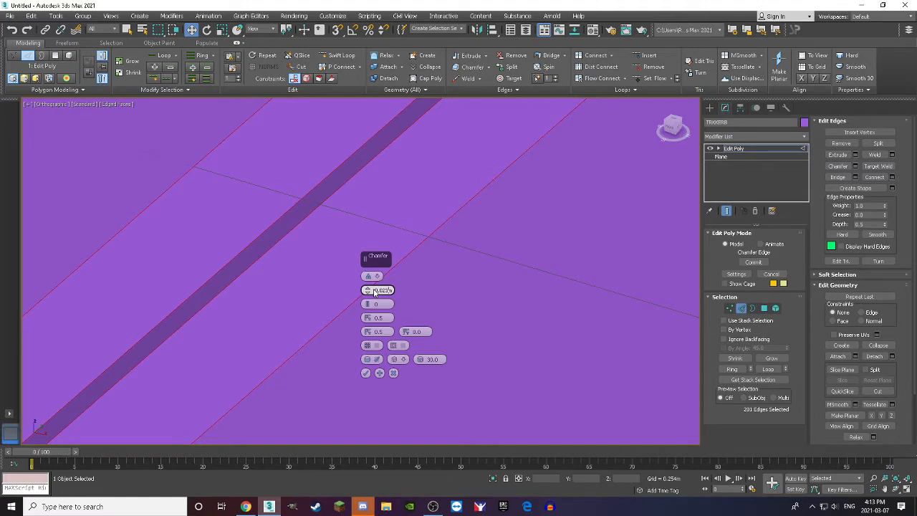
{"action": "key", "text": "Return"}
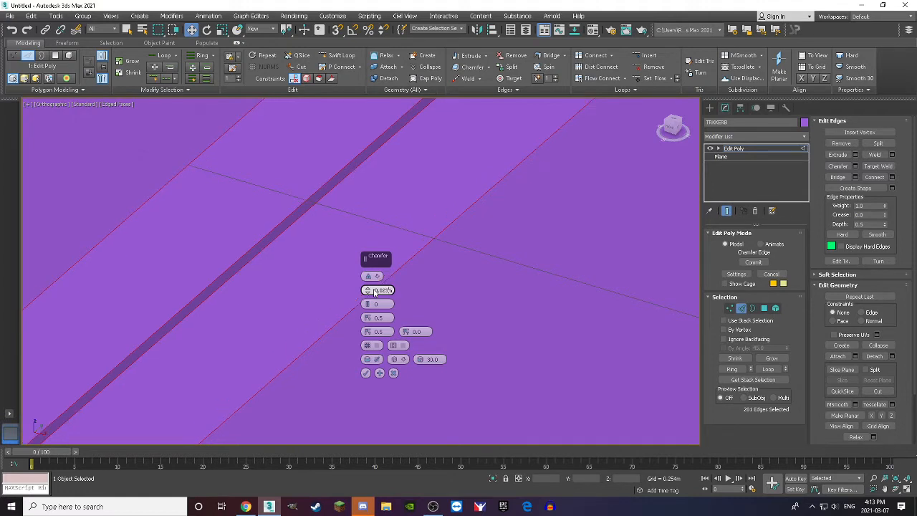
{"action": "key", "text": "Return"}
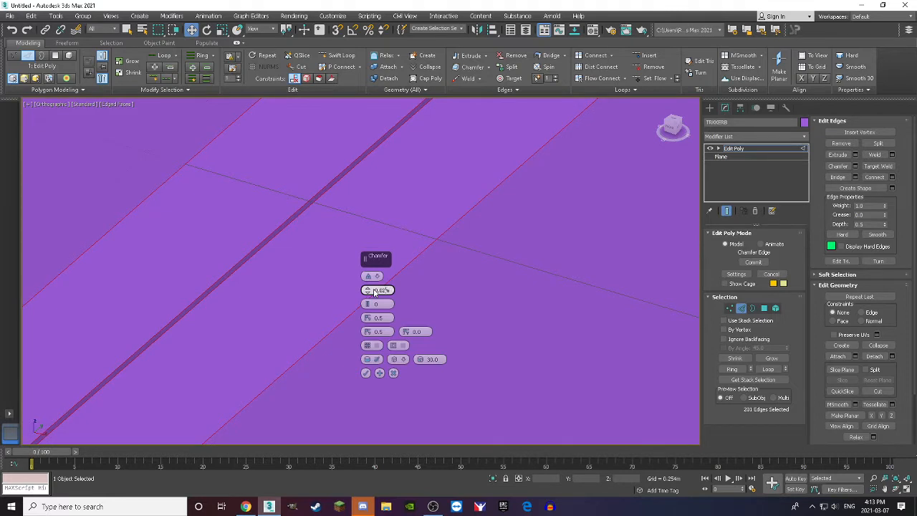
{"action": "type", "text": "5"}
{"action": "key", "text": "Return"}
{"action": "scroll", "coordinate": [287, 197], "scroll_direction": "down", "scroll_amount": 5}
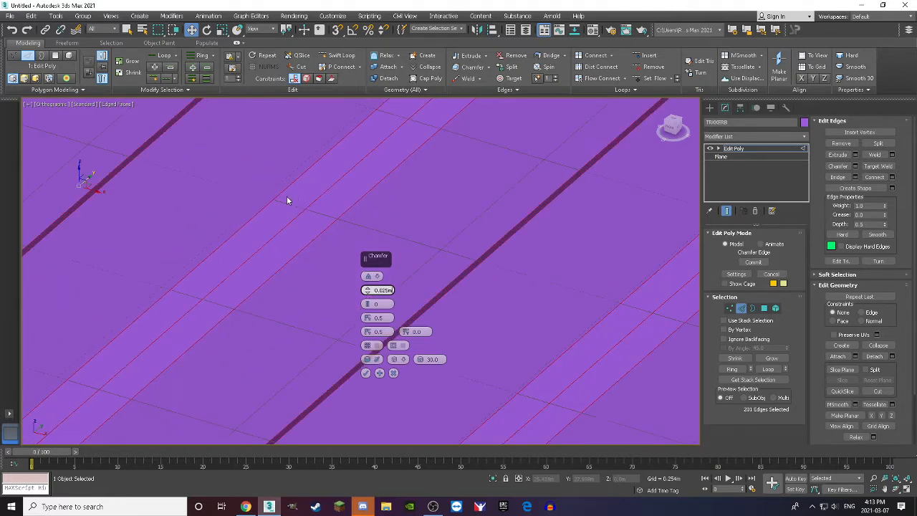
{"action": "scroll", "coordinate": [265, 212], "scroll_direction": "down", "scroll_amount": 4}
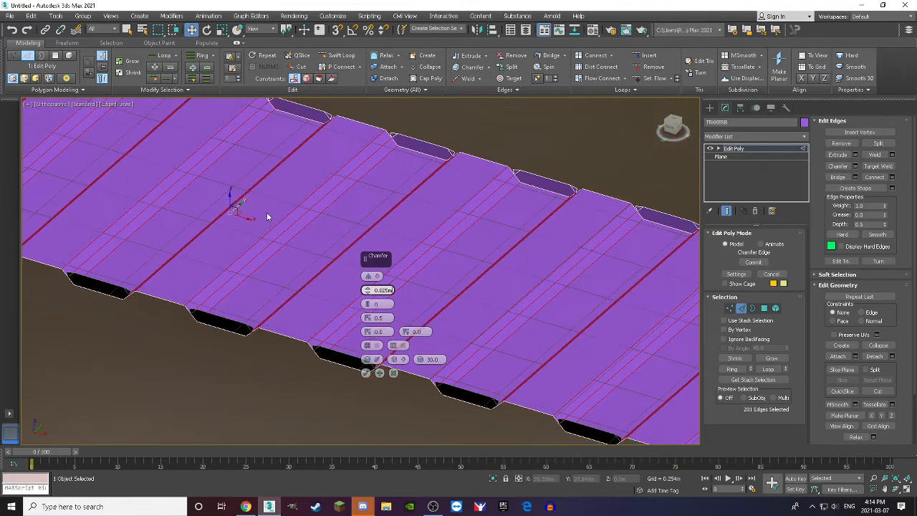
{"action": "middle_click_drag", "start_coordinate": [267, 213], "coordinate": [188, 188]}
{"action": "scroll", "coordinate": [172, 185], "scroll_direction": "up", "scroll_amount": 3}
{"action": "scroll", "coordinate": [171, 185], "scroll_direction": "down", "scroll_amount": 4}
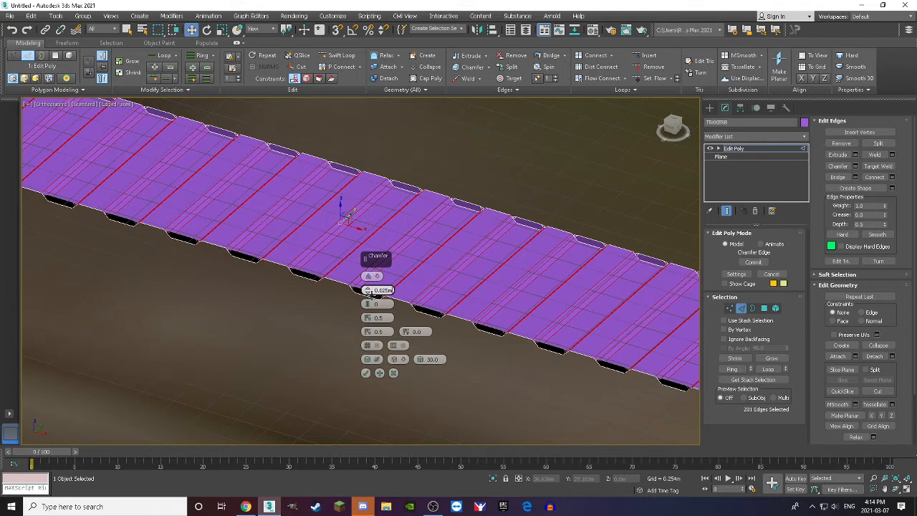
Confirm the 0.025 m chamfer on the strip edges and clear the edge selection
{"action": "left_click", "coordinate": [366, 373]}
{"action": "scroll", "coordinate": [345, 232], "scroll_direction": "up", "scroll_amount": 5}
{"action": "scroll", "coordinate": [286, 319], "scroll_direction": "down", "scroll_amount": 5}
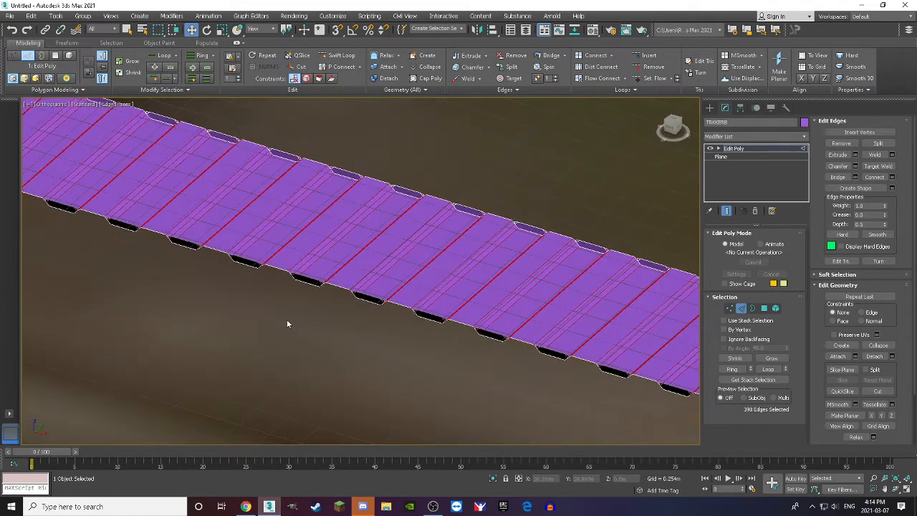
{"action": "left_click", "coordinate": [287, 324]}
{"action": "scroll", "coordinate": [317, 219], "scroll_direction": "up", "scroll_amount": 4}
{"action": "scroll", "coordinate": [395, 207], "scroll_direction": "down", "scroll_amount": 6}
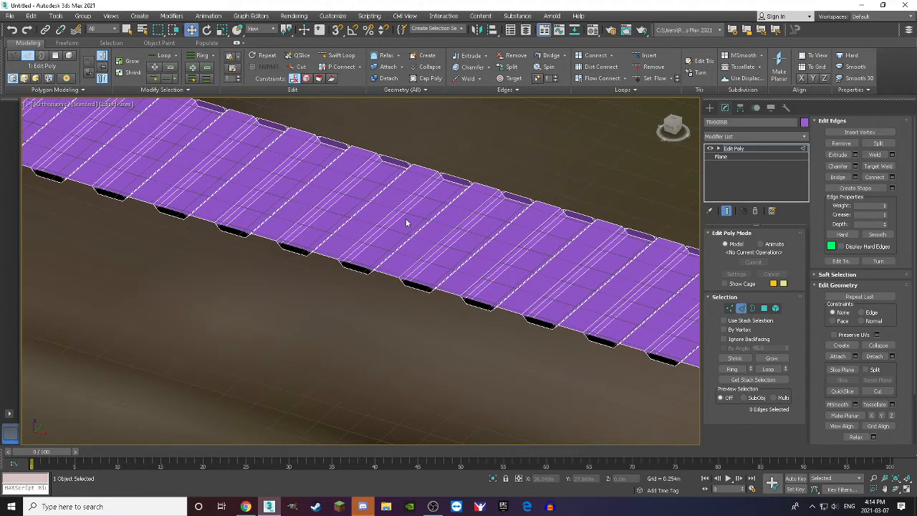
Hide the edged-faces display and examine the chamfered kerb from an angle and from the top view
{"action": "key", "text": "F4"}
{"action": "scroll", "coordinate": [389, 196], "scroll_direction": "up", "scroll_amount": 4}
{"action": "scroll", "coordinate": [439, 170], "scroll_direction": "down", "scroll_amount": 3}
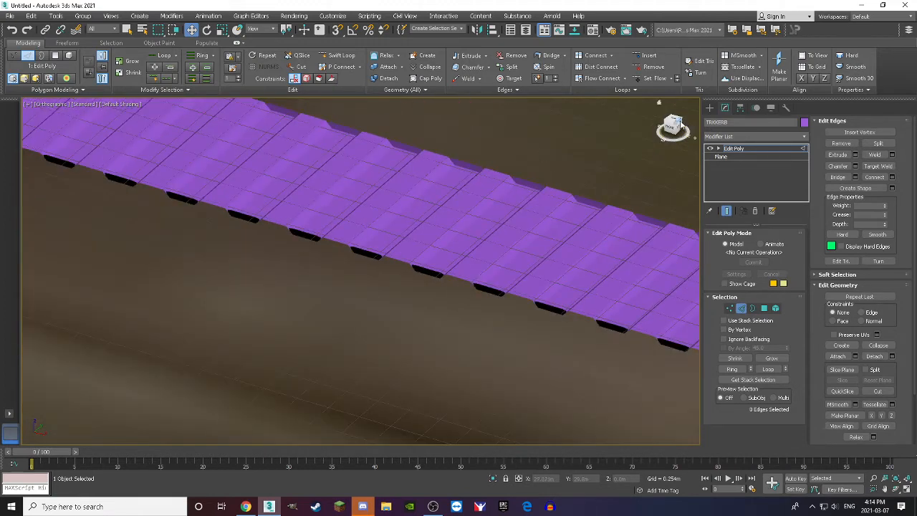
{"action": "mouse_move", "coordinate": [674, 125]}
{"action": "left_mouse_down"}
{"action": "mouse_move", "coordinate": [669, 143]}
{"action": "mouse_move", "coordinate": [672, 133]}
{"action": "left_mouse_up"}
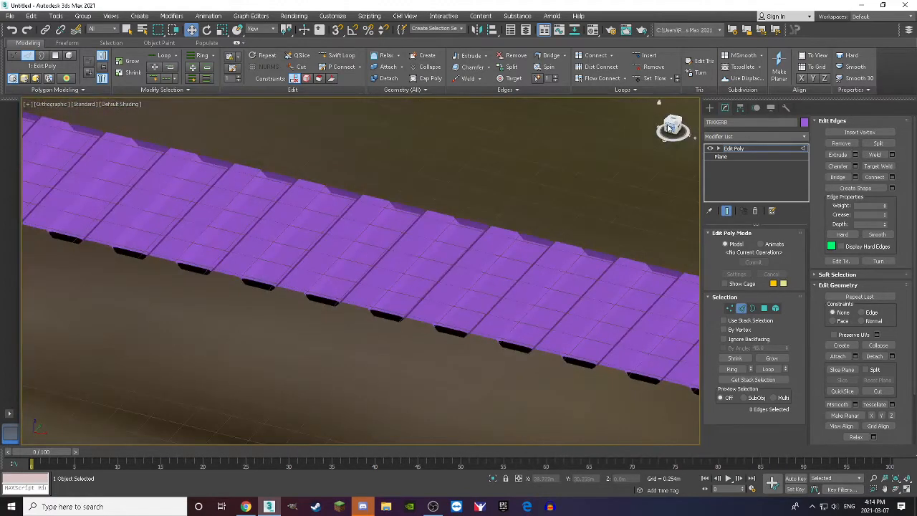
{"action": "left_click", "coordinate": [673, 124]}
{"action": "scroll", "coordinate": [584, 228], "scroll_direction": "down", "scroll_amount": 8}
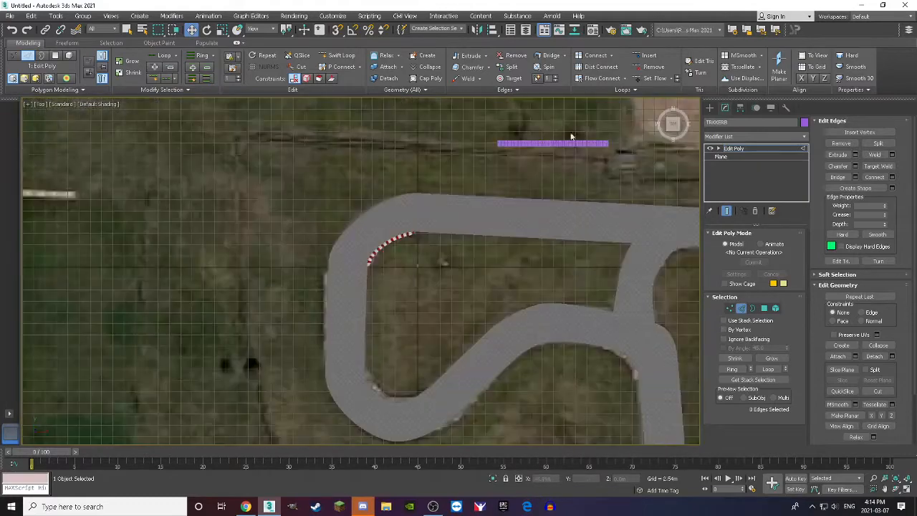
{"action": "scroll", "coordinate": [567, 139], "scroll_direction": "up", "scroll_amount": 9}
{"action": "scroll", "coordinate": [571, 196], "scroll_direction": "down", "scroll_amount": 3}
{"action": "scroll", "coordinate": [522, 224], "scroll_direction": "up", "scroll_amount": 3}
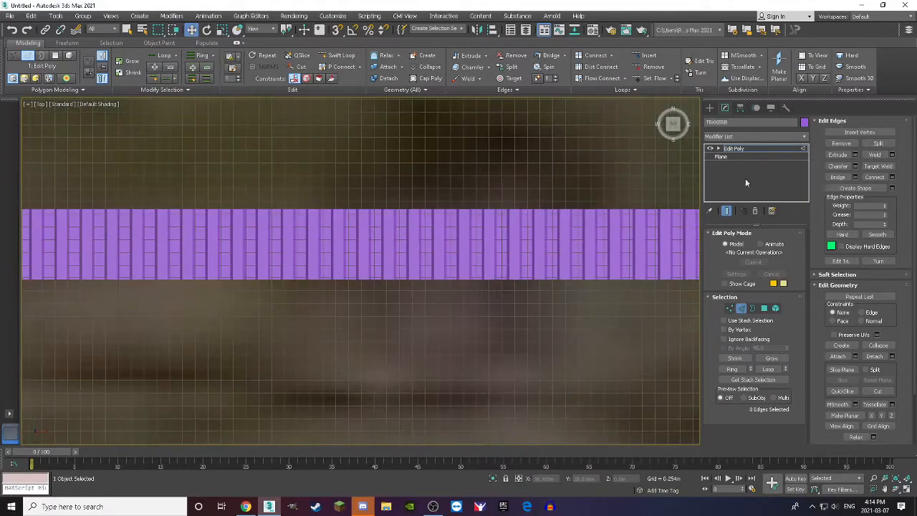
Add a Path Deform modifier and a UVW Xform modifier on top of Edit Poly on TRKKERB
{"action": "left_click", "coordinate": [731, 136]}
{"action": "scroll", "coordinate": [744, 339], "scroll_direction": "down", "scroll_amount": 10}
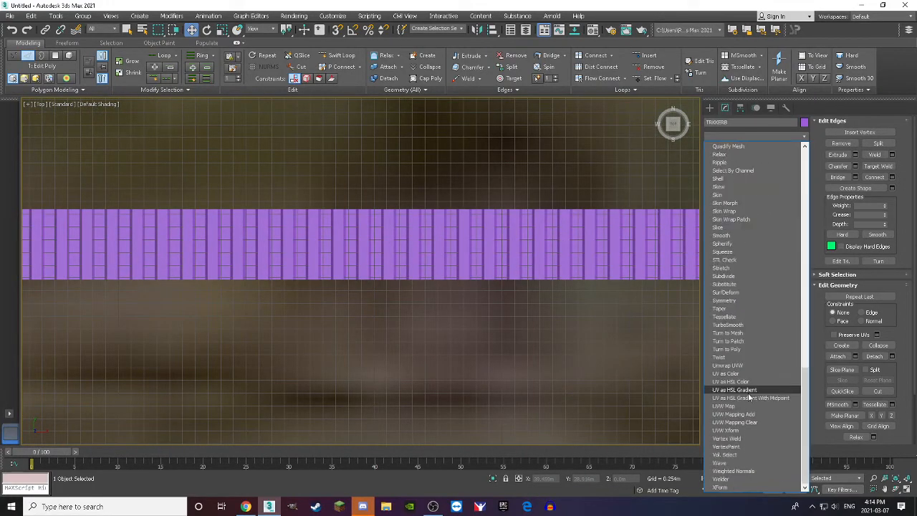
{"action": "scroll", "coordinate": [737, 301], "scroll_direction": "up", "scroll_amount": 2}
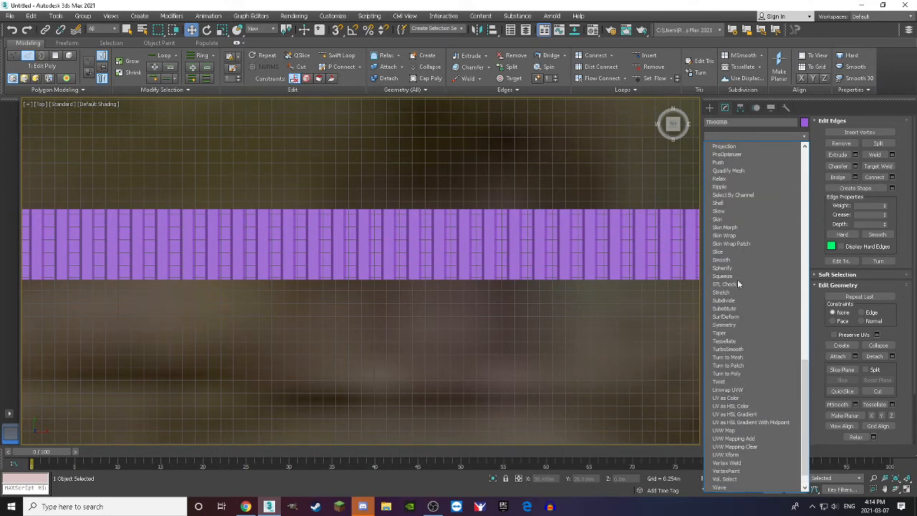
{"action": "scroll", "coordinate": [732, 229], "scroll_direction": "up", "scroll_amount": 4}
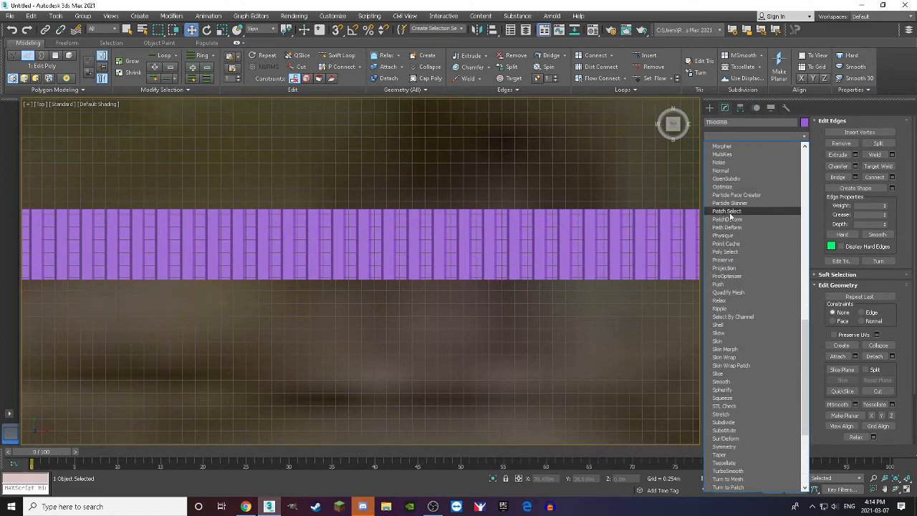
{"action": "left_click", "coordinate": [730, 228]}
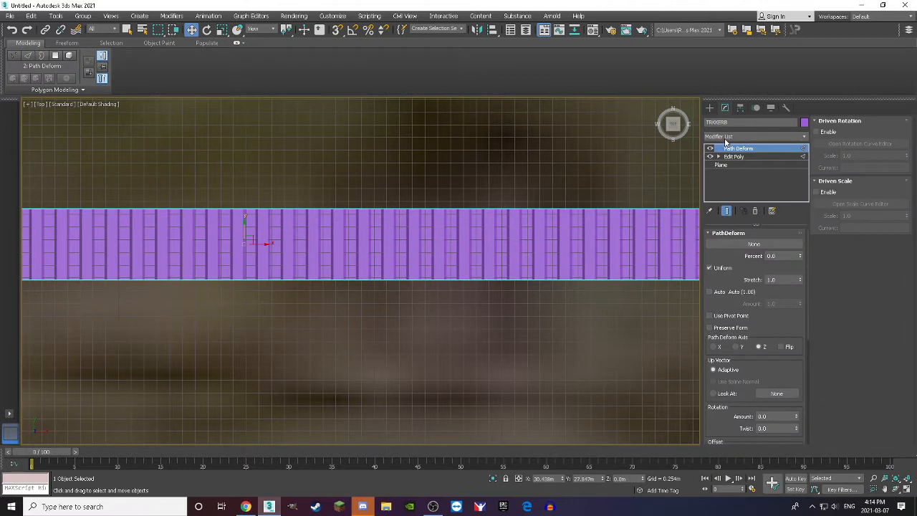
{"action": "left_click", "coordinate": [789, 136]}
{"action": "scroll", "coordinate": [794, 375], "scroll_direction": "down", "scroll_amount": 20}
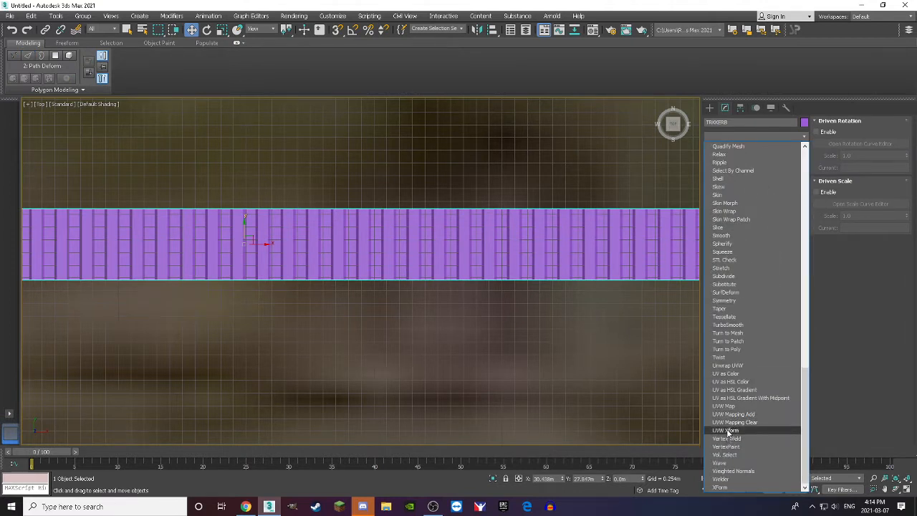
{"action": "left_click", "coordinate": [726, 431]}
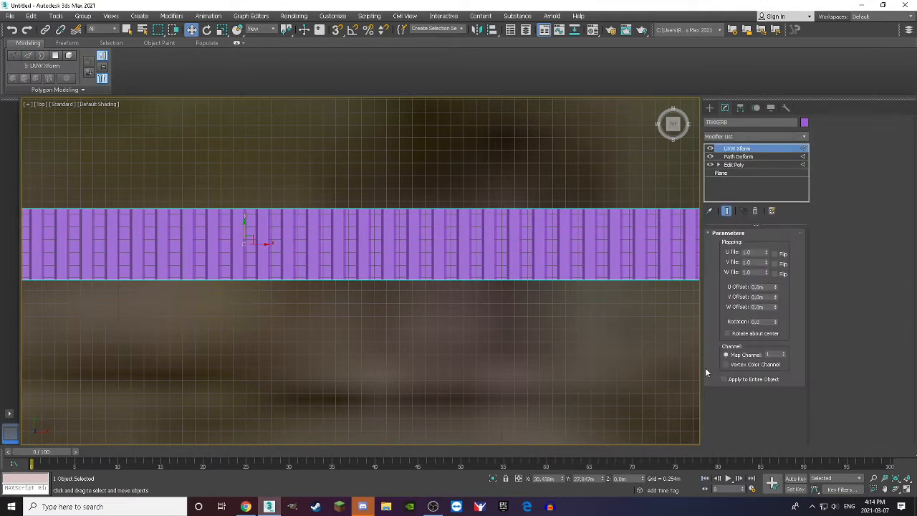
Apply the KERB001 texture from the KRP my_mods Textures > Kerbs > RED AND WHITE folder to the kerb
{"action": "left_click", "coordinate": [385, 507]}
{"action": "double_click", "coordinate": [577, 84]}
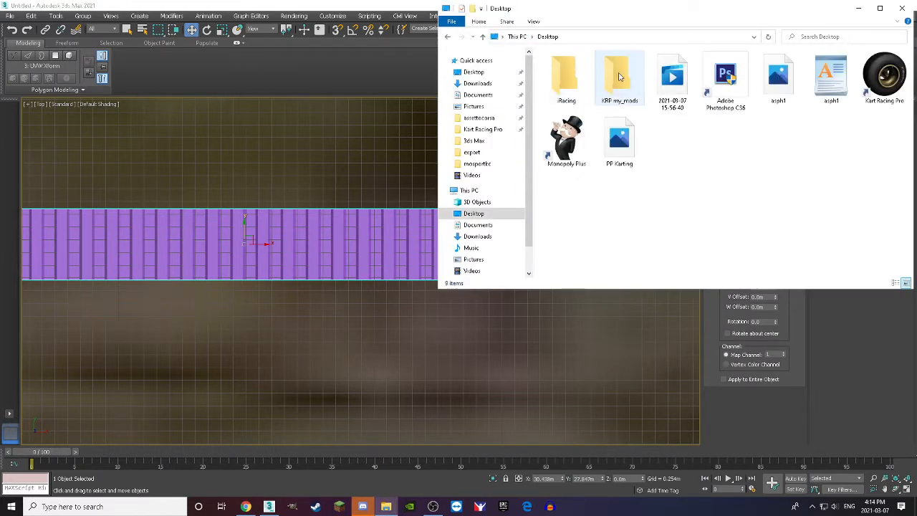
{"action": "double_click", "coordinate": [615, 80]}
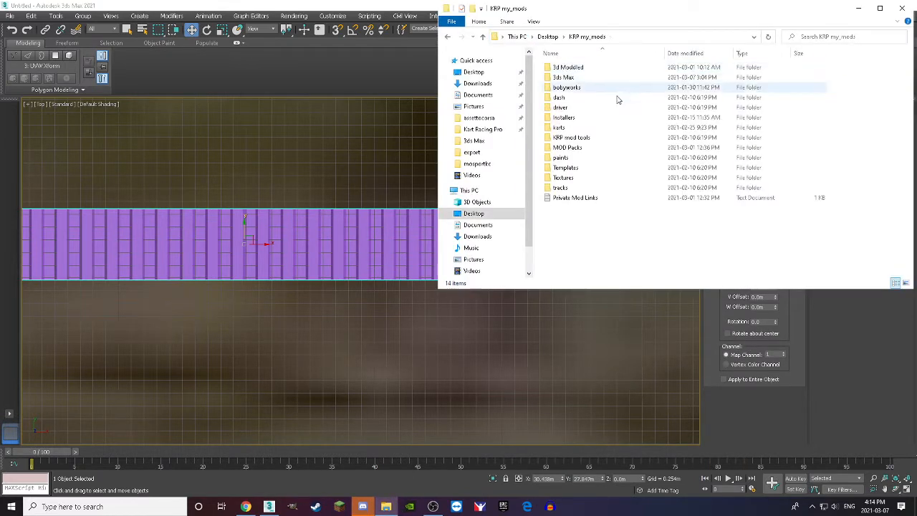
{"action": "double_click", "coordinate": [577, 178]}
{"action": "double_click", "coordinate": [573, 109]}
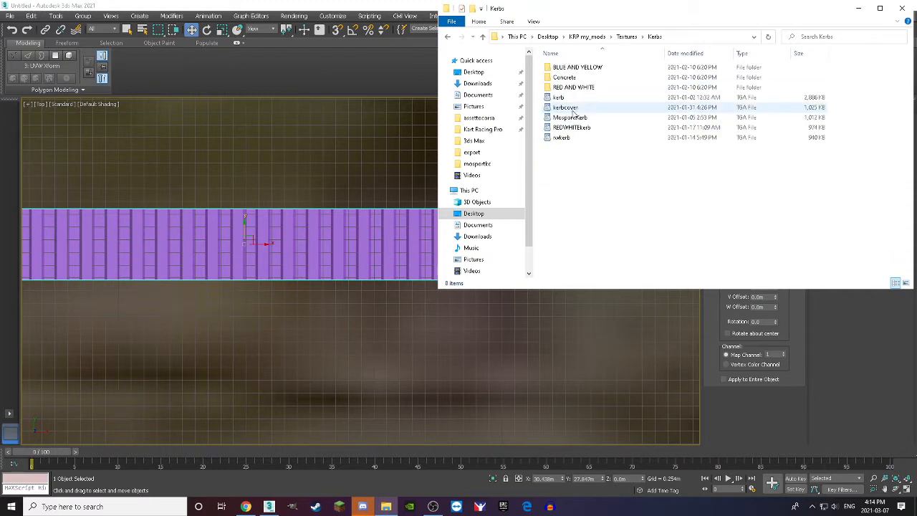
{"action": "double_click", "coordinate": [571, 93]}
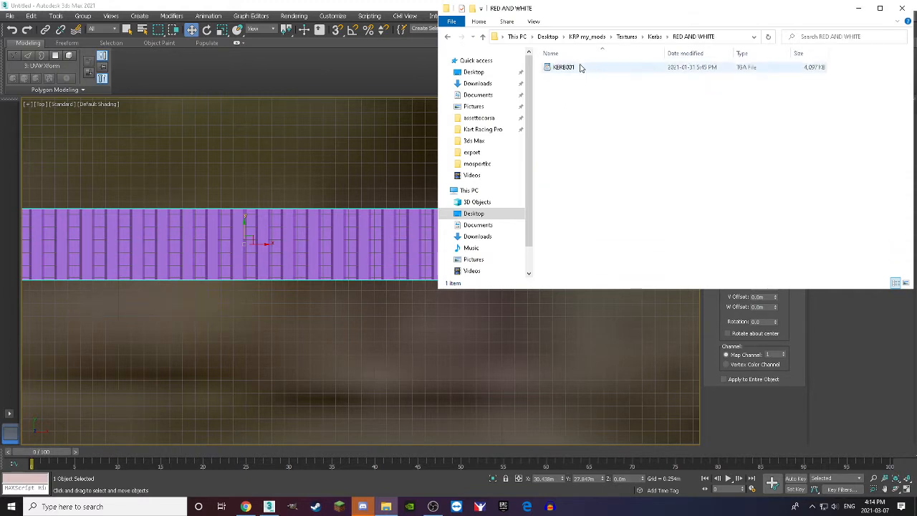
{"action": "left_click_drag", "start_coordinate": [573, 67], "coordinate": [376, 226]}
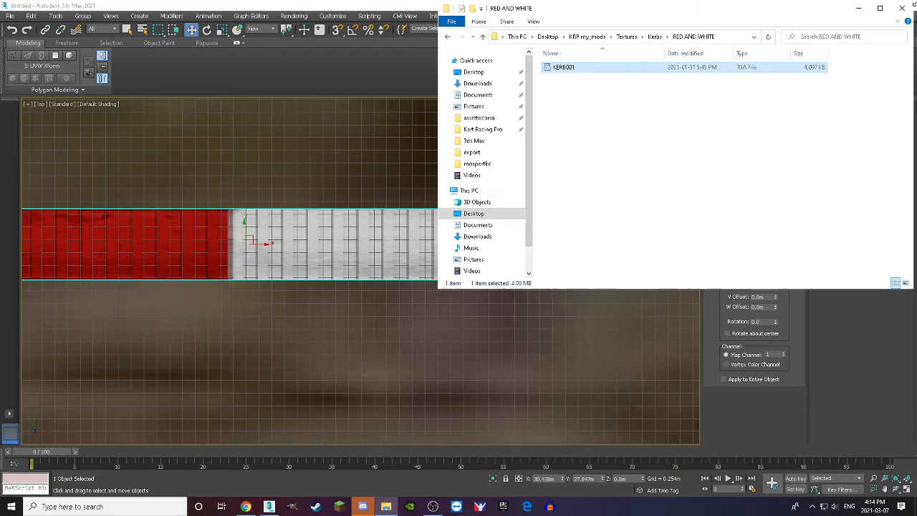
{"action": "left_click", "coordinate": [902, 8]}
Set the UVW Xform U tile to 16.5 and check the red and white stripes along the kerb
{"action": "scroll", "coordinate": [412, 261], "scroll_direction": "down", "scroll_amount": 5}
{"action": "scroll", "coordinate": [412, 261], "scroll_direction": "up", "scroll_amount": 5}
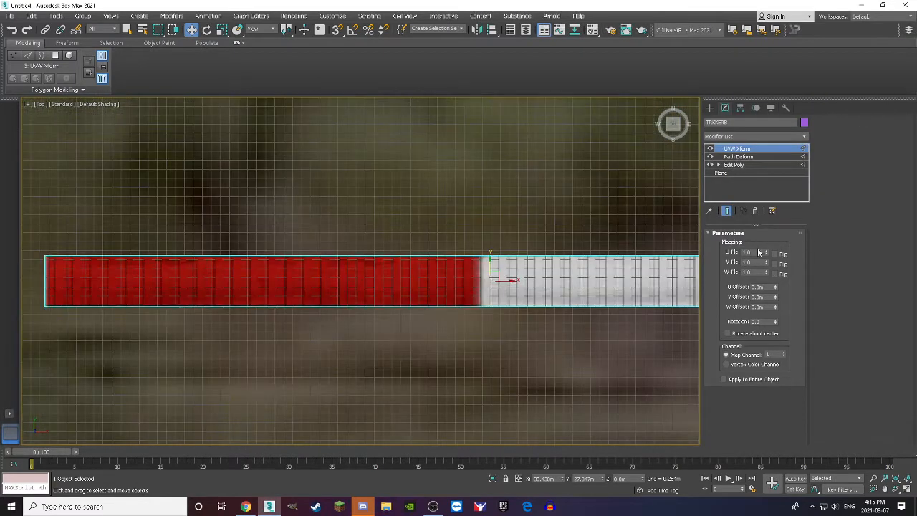
{"action": "left_click_drag", "start_coordinate": [766, 252], "coordinate": [714, 488]}
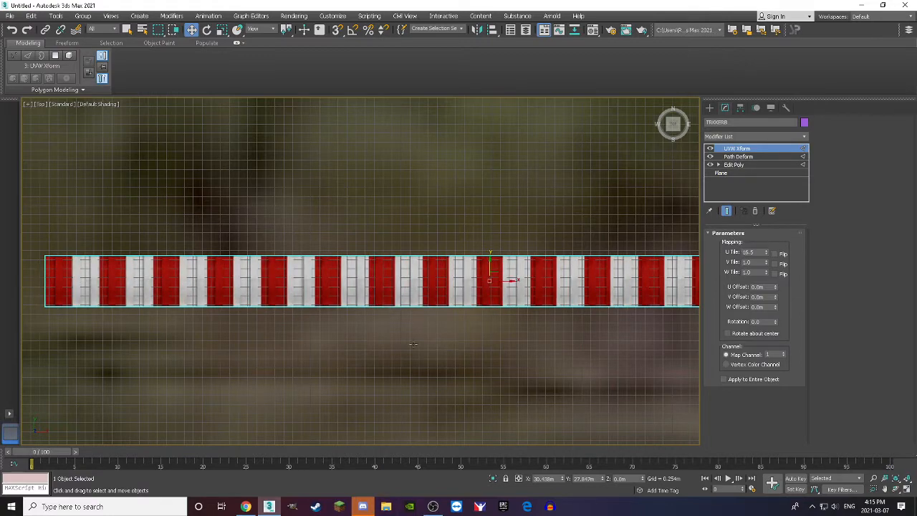
{"action": "scroll", "coordinate": [455, 311], "scroll_direction": "down", "scroll_amount": 8}
{"action": "scroll", "coordinate": [498, 331], "scroll_direction": "up", "scroll_amount": 6}
{"action": "scroll", "coordinate": [498, 362], "scroll_direction": "up", "scroll_amount": 5}
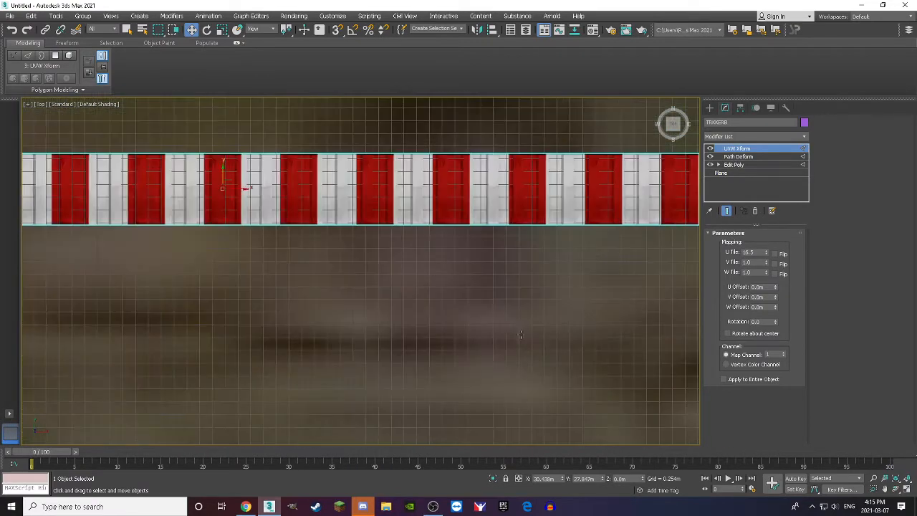
{"action": "mouse_move", "coordinate": [673, 125]}
{"action": "left_mouse_down"}
{"action": "mouse_move", "coordinate": [615, 113]}
{"action": "mouse_move", "coordinate": [663, 116]}
{"action": "left_mouse_up"}
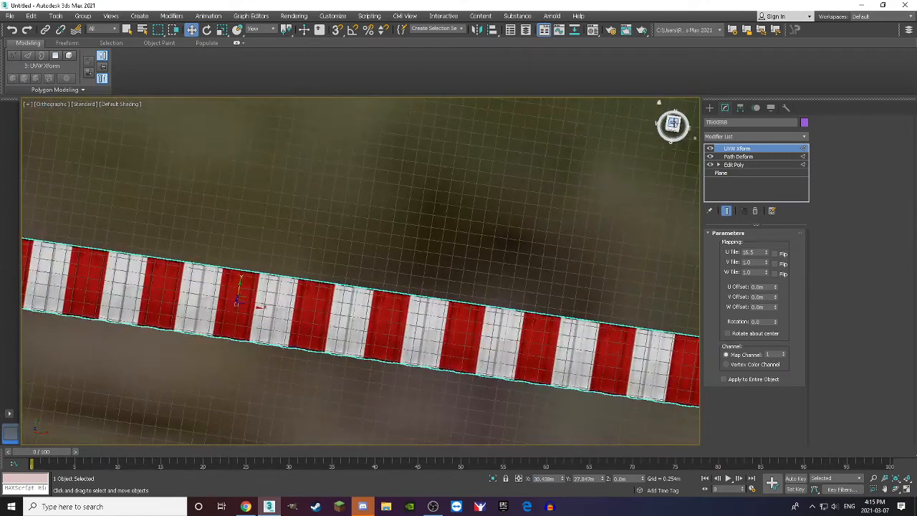
{"action": "key", "text": "t"}
{"action": "scroll", "coordinate": [538, 374], "scroll_direction": "down", "scroll_amount": 4}
{"action": "scroll", "coordinate": [525, 349], "scroll_direction": "up", "scroll_amount": 4}
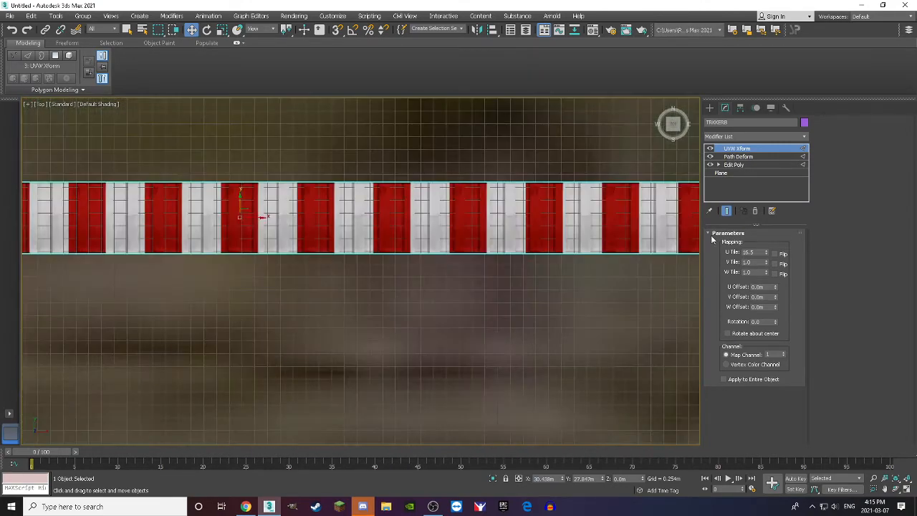
Select the track surface TRKASPH and enter edge editing in its Edit Poly modifier
{"action": "scroll", "coordinate": [414, 219], "scroll_direction": "down", "scroll_amount": 4}
{"action": "scroll", "coordinate": [303, 295], "scroll_direction": "up", "scroll_amount": 4}
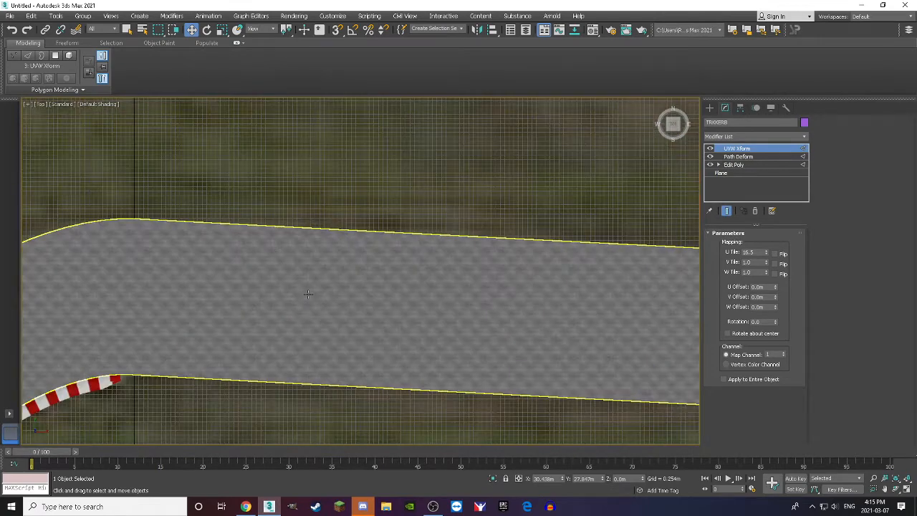
{"action": "left_click", "coordinate": [308, 294]}
{"action": "scroll", "coordinate": [288, 289], "scroll_direction": "down", "scroll_amount": 3}
{"action": "left_click", "coordinate": [737, 157]}
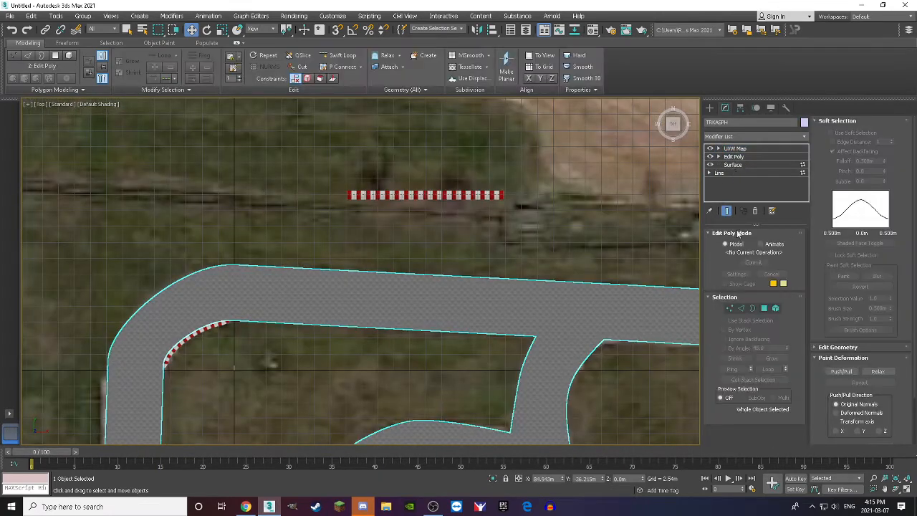
{"action": "left_click", "coordinate": [741, 308]}
{"action": "scroll", "coordinate": [216, 263], "scroll_direction": "up", "scroll_amount": 3}
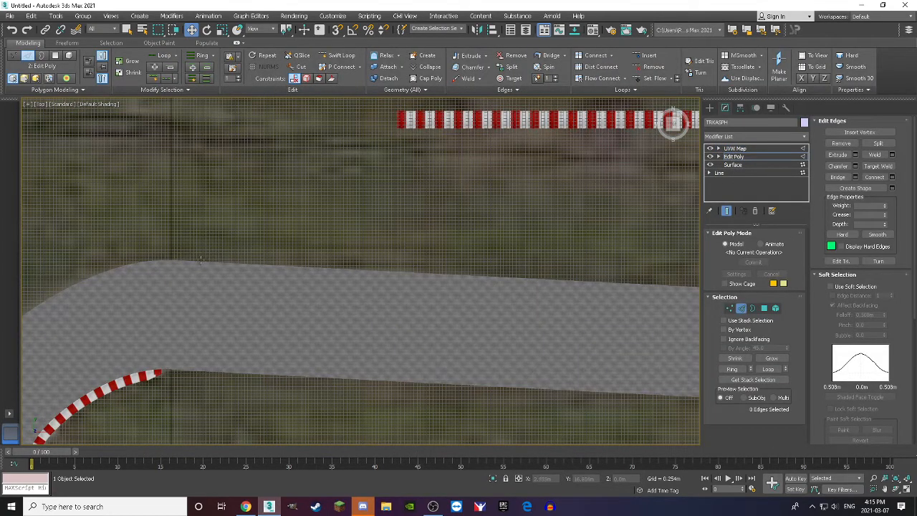
Select the run of 14 outer track edges along the straight from the end of the corner with point-to-point selection
{"action": "left_click", "coordinate": [198, 259]}
{"action": "scroll", "coordinate": [335, 263], "scroll_direction": "down", "scroll_amount": 3}
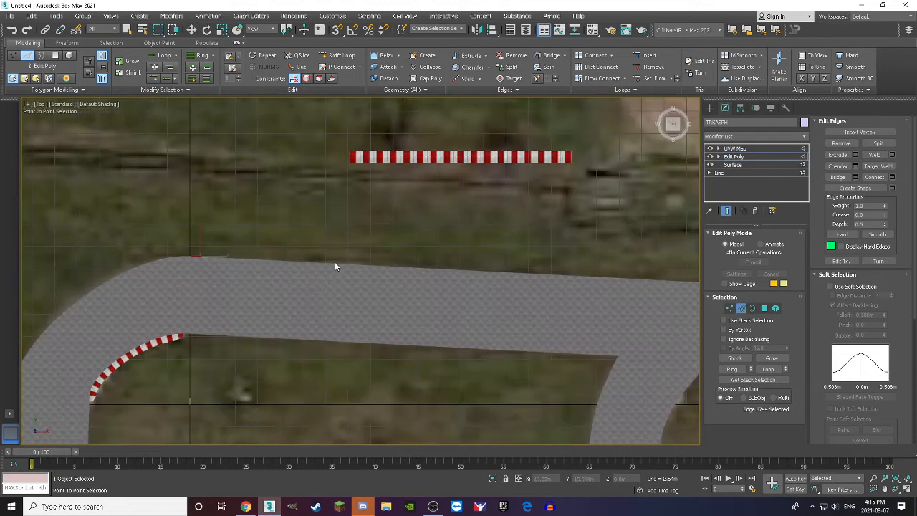
{"action": "left_click", "coordinate": [336, 262]}
{"action": "scroll", "coordinate": [335, 263], "scroll_direction": "up", "scroll_amount": 3}
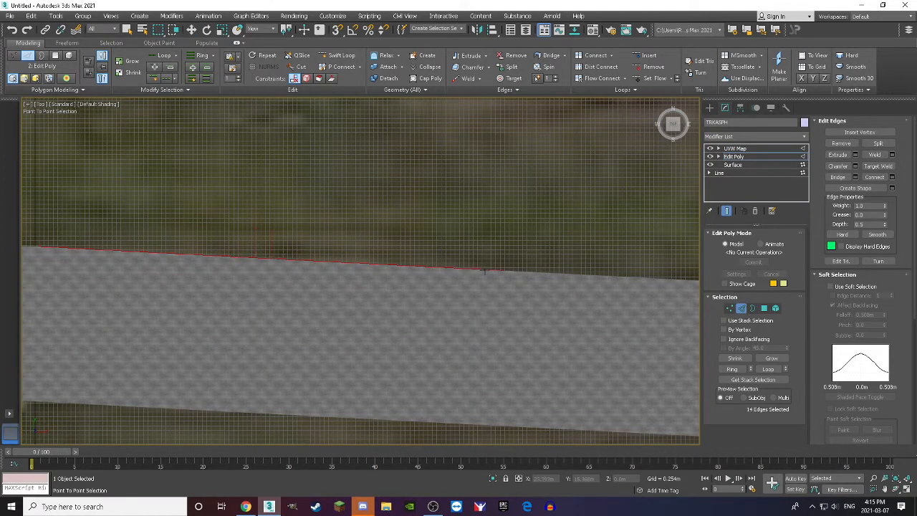
{"action": "right_click", "coordinate": [488, 268]}
{"action": "scroll", "coordinate": [498, 254], "scroll_direction": "down", "scroll_amount": 4}
{"action": "scroll", "coordinate": [424, 250], "scroll_direction": "up", "scroll_amount": 3}
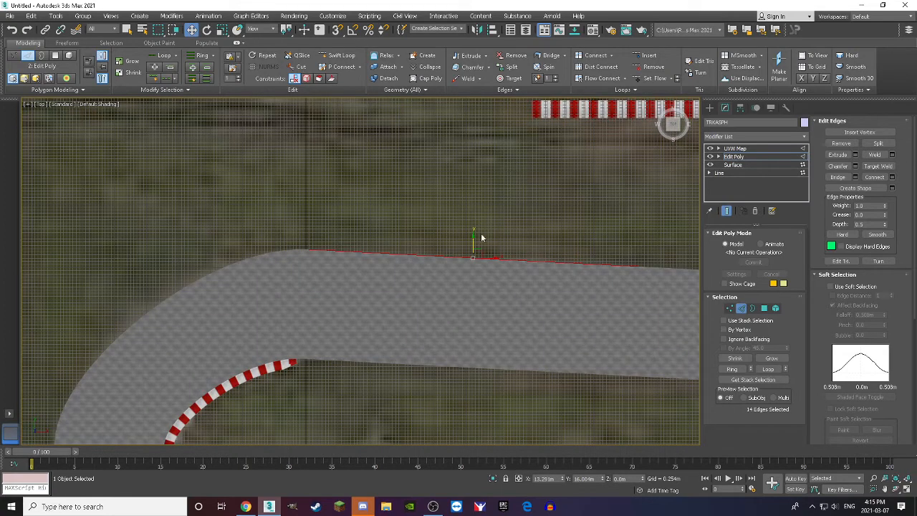
Create a shape from the selected outer track edges, leave edge editing and select the new shape
{"action": "left_click", "coordinate": [856, 187]}
{"action": "left_click", "coordinate": [742, 308]}
{"action": "left_click", "coordinate": [576, 245]}
{"action": "left_click", "coordinate": [573, 263]}
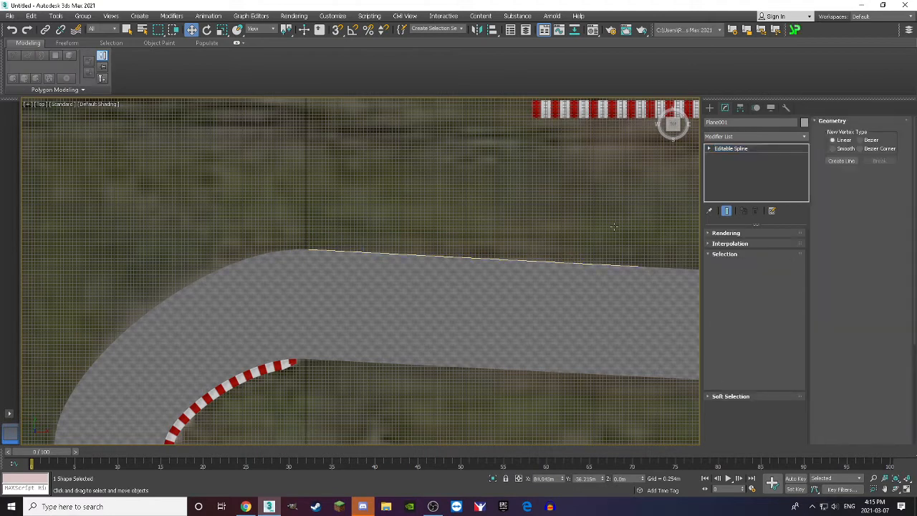
Measure the length of the shape extracted from the track edge with the Measure utility
{"action": "left_click", "coordinate": [788, 109]}
{"action": "scroll", "coordinate": [588, 190], "scroll_direction": "down", "scroll_amount": 4}
{"action": "scroll", "coordinate": [587, 153], "scroll_direction": "up", "scroll_amount": 2}
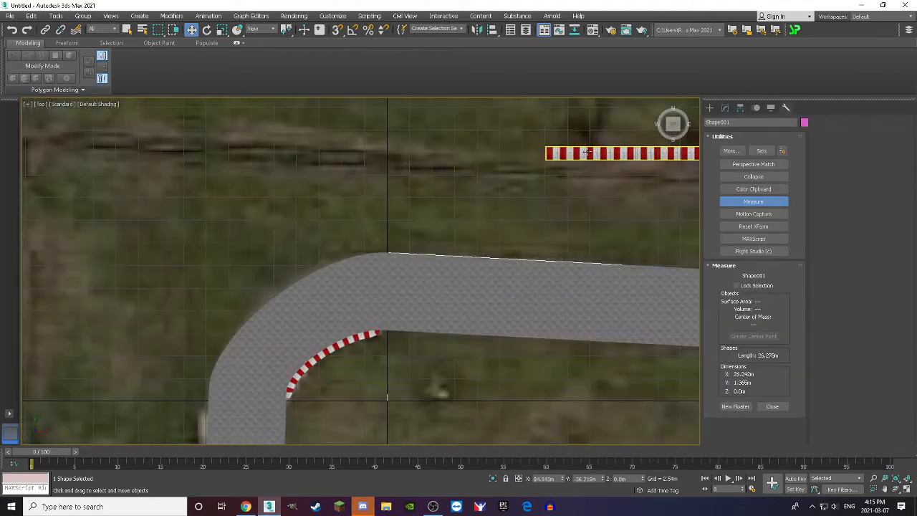
{"action": "scroll", "coordinate": [587, 151], "scroll_direction": "up", "scroll_amount": 3}
{"action": "scroll", "coordinate": [527, 206], "scroll_direction": "down", "scroll_amount": 1}
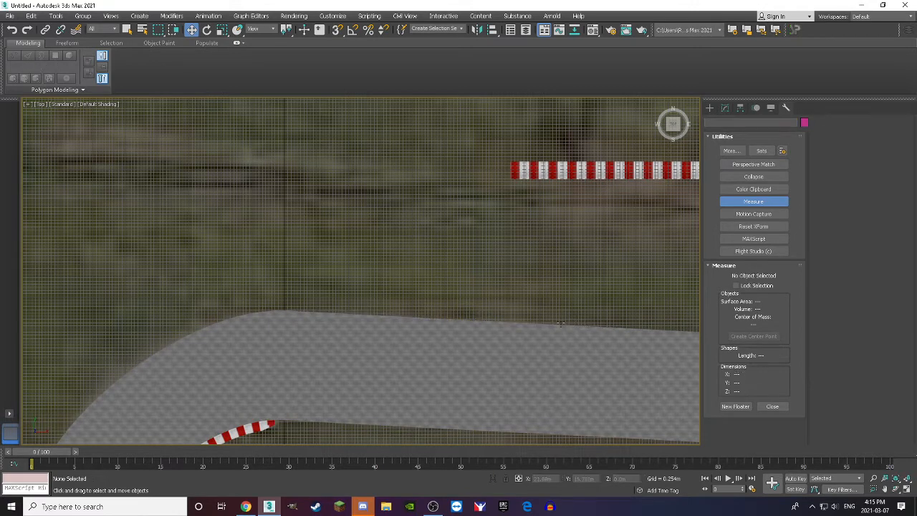
Drop the end edge farthest from the corner from the TRKASPH edge selection and create a shape from the remaining 13 edges
{"action": "left_click", "coordinate": [577, 324]}
{"action": "left_click", "coordinate": [724, 108]}
{"action": "left_click", "coordinate": [734, 156]}
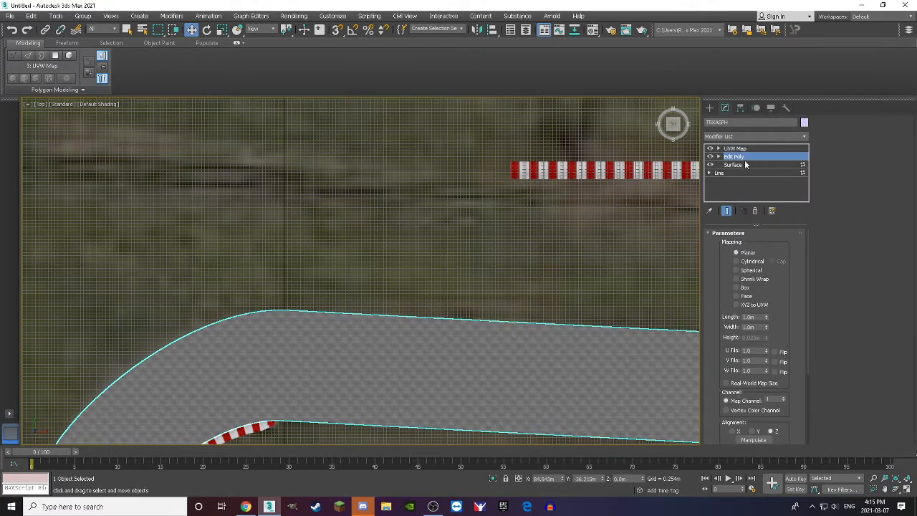
{"action": "left_click", "coordinate": [741, 308]}
{"action": "middle_click_drag", "start_coordinate": [679, 332], "coordinate": [550, 308]}
{"action": "scroll", "coordinate": [550, 308], "scroll_direction": "up", "scroll_amount": 2}
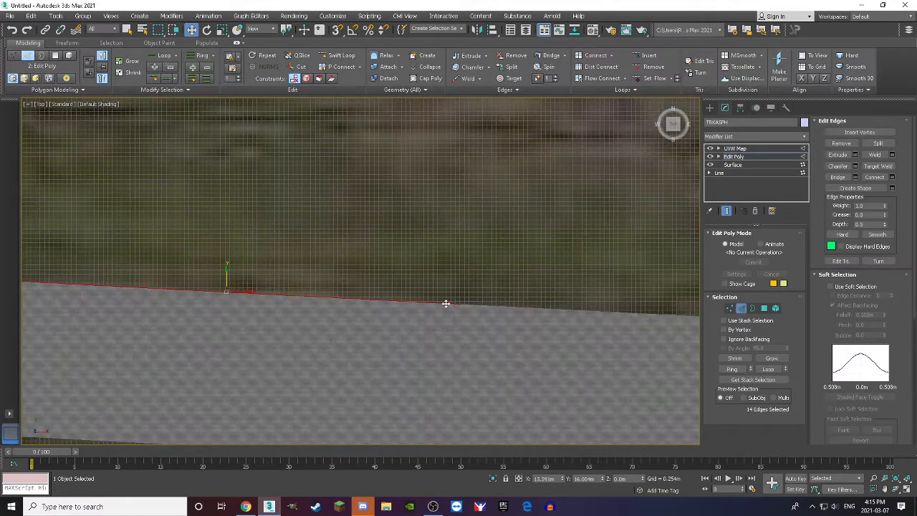
{"action": "left_click", "coordinate": [454, 302], "text": "alt"}
{"action": "scroll", "coordinate": [441, 301], "scroll_direction": "down", "scroll_amount": 3}
{"action": "scroll", "coordinate": [319, 284], "scroll_direction": "up", "scroll_amount": 2}
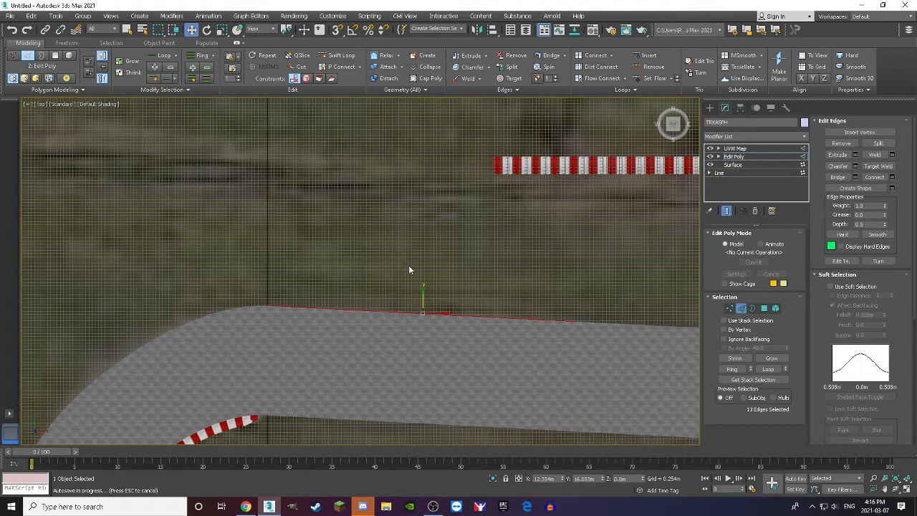
{"action": "left_click", "coordinate": [869, 191]}
{"action": "left_click", "coordinate": [743, 309]}
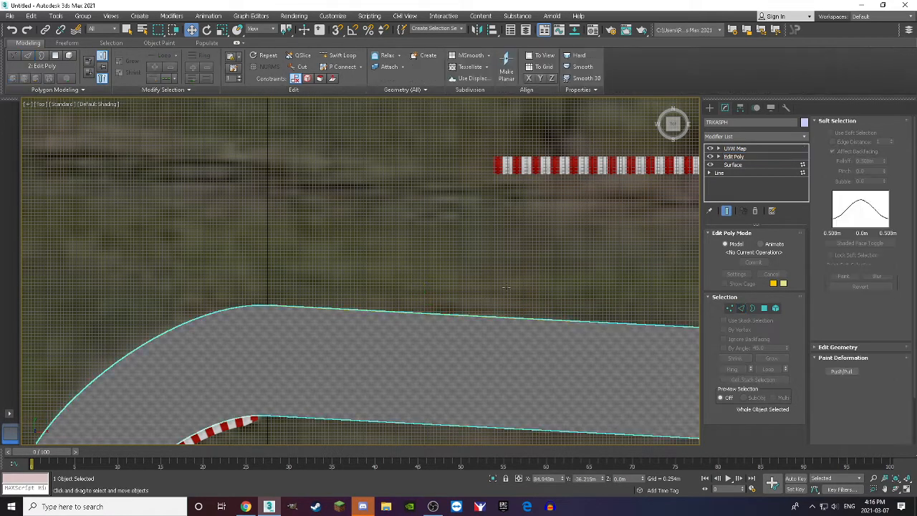
Select the new shape extracted from the outer track edge and measure its length
{"action": "left_click", "coordinate": [532, 282]}
{"action": "left_click", "coordinate": [502, 318]}
{"action": "left_click", "coordinate": [502, 317]}
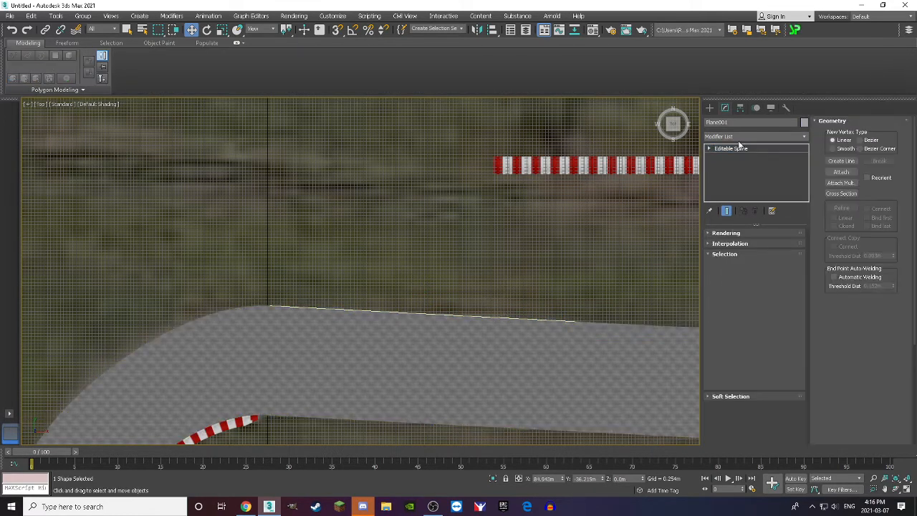
{"action": "left_click", "coordinate": [784, 107]}
{"action": "left_click", "coordinate": [754, 201]}
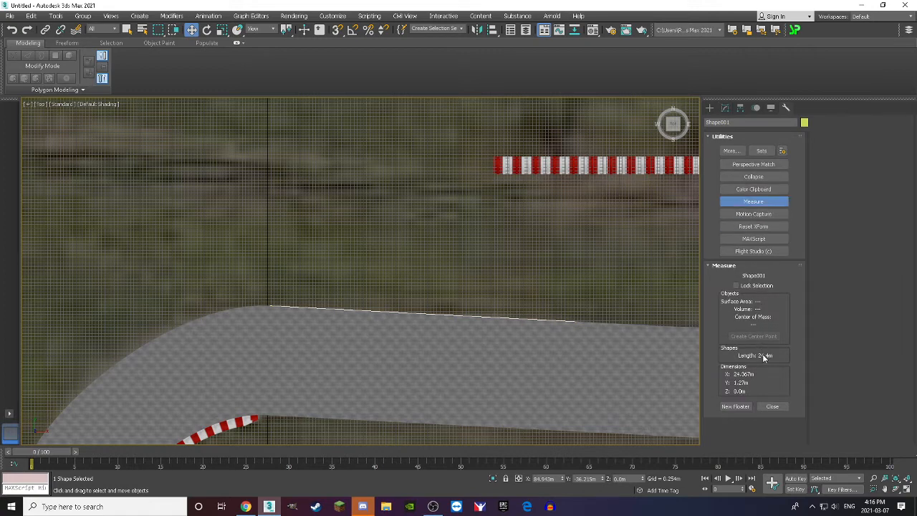
{"action": "scroll", "coordinate": [418, 302], "scroll_direction": "up", "scroll_amount": 2}
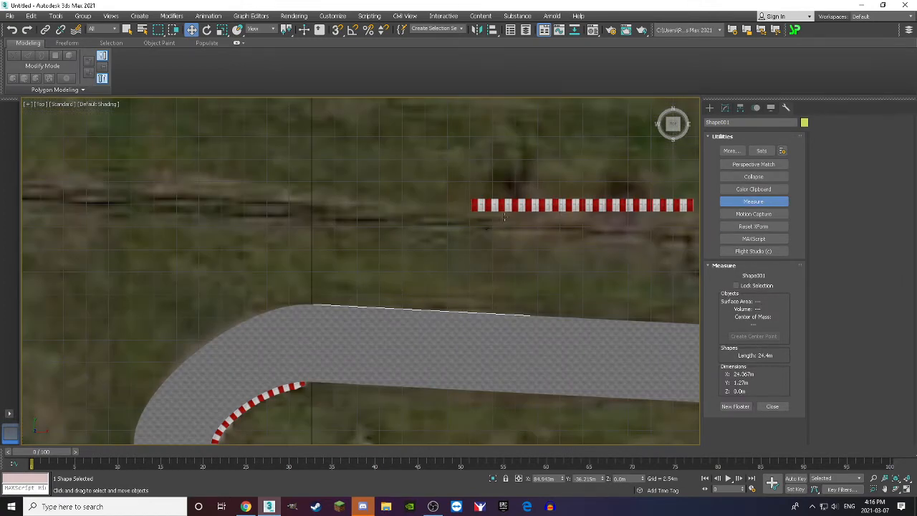
Select the straight TRKKERB kerb and move only its pivot to the upper corner of its right end, using vertex snapping
{"action": "scroll", "coordinate": [506, 216], "scroll_direction": "up", "scroll_amount": 1}
{"action": "left_click", "coordinate": [533, 199]}
{"action": "scroll", "coordinate": [271, 235], "scroll_direction": "down", "scroll_amount": 2}
{"action": "scroll", "coordinate": [478, 211], "scroll_direction": "up", "scroll_amount": 2}
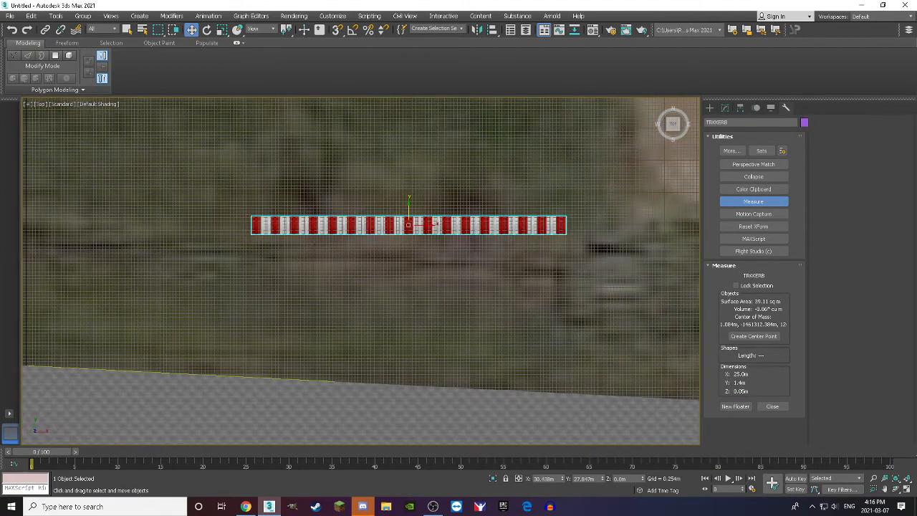
{"action": "scroll", "coordinate": [321, 207], "scroll_direction": "down", "scroll_amount": 4}
{"action": "left_click", "coordinate": [725, 108]}
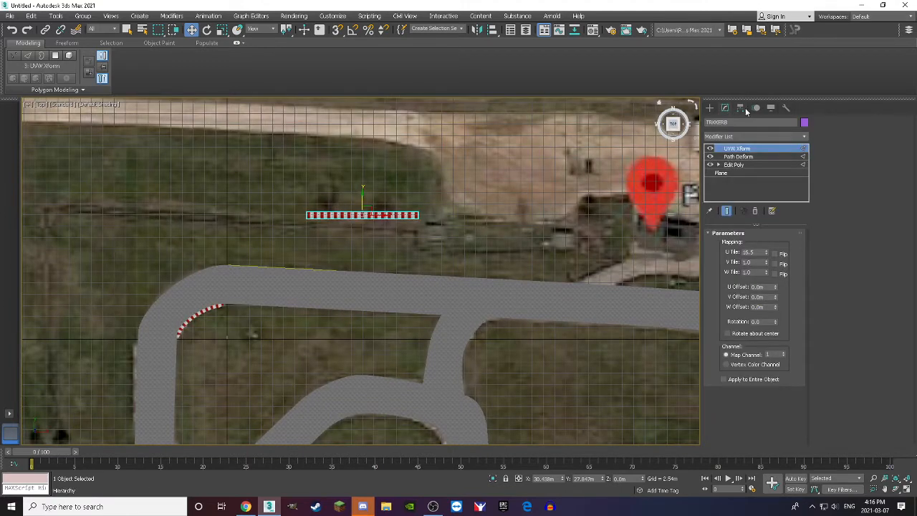
{"action": "left_click", "coordinate": [741, 108]}
{"action": "left_click", "coordinate": [754, 174]}
{"action": "scroll", "coordinate": [433, 215], "scroll_direction": "up", "scroll_amount": 3}
{"action": "key", "text": "s"}
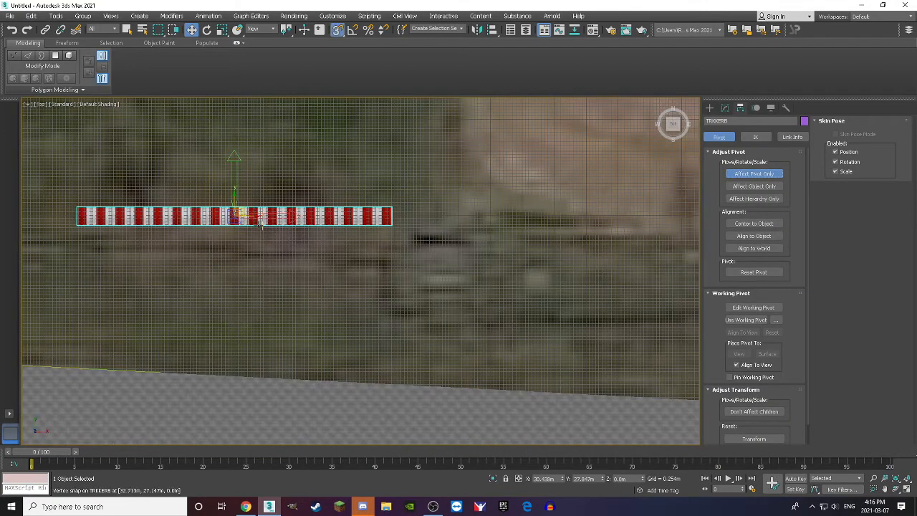
{"action": "left_click_drag", "start_coordinate": [244, 212], "coordinate": [393, 208]}
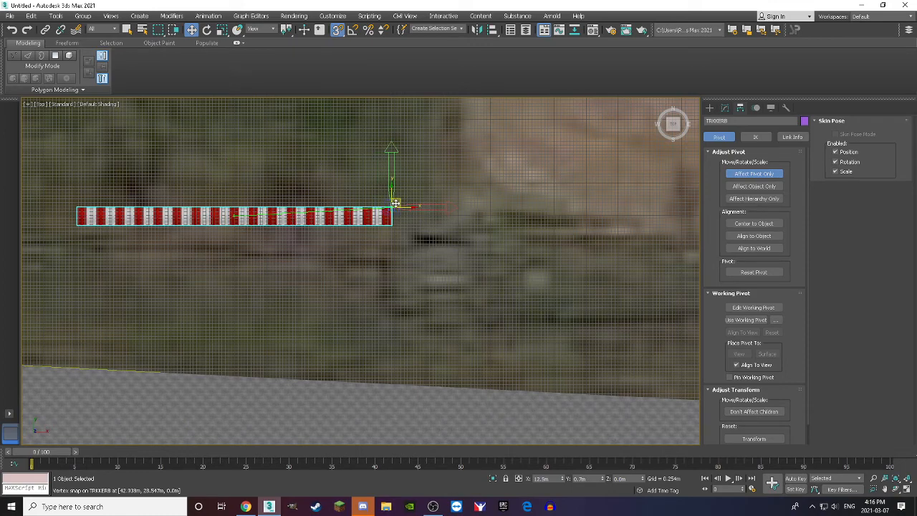
{"action": "scroll", "coordinate": [393, 208], "scroll_direction": "up", "scroll_amount": 3}
{"action": "scroll", "coordinate": [423, 207], "scroll_direction": "down", "scroll_amount": 6}
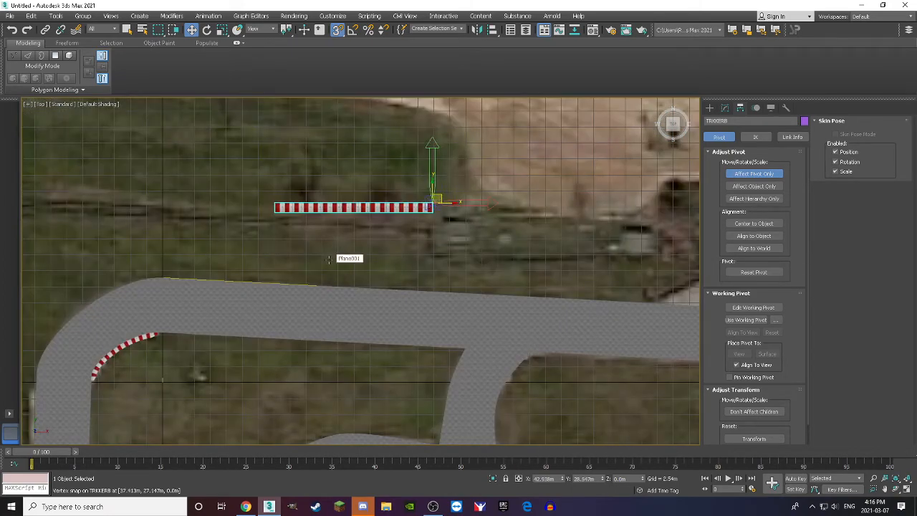
{"action": "scroll", "coordinate": [434, 203], "scroll_direction": "up", "scroll_amount": 2}
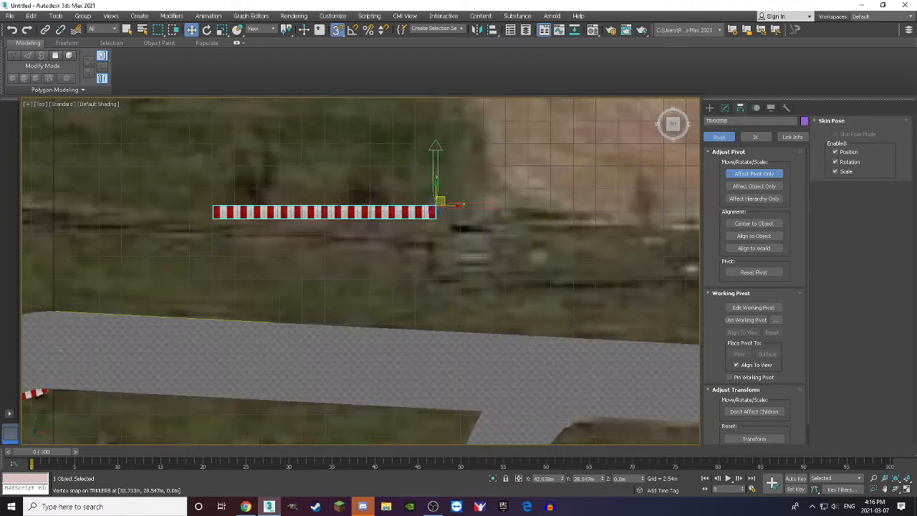
{"action": "mouse_move", "coordinate": [445, 200]}
{"action": "left_mouse_down"}
{"action": "mouse_move", "coordinate": [212, 204]}
{"action": "mouse_move", "coordinate": [440, 202]}
{"action": "left_mouse_up"}
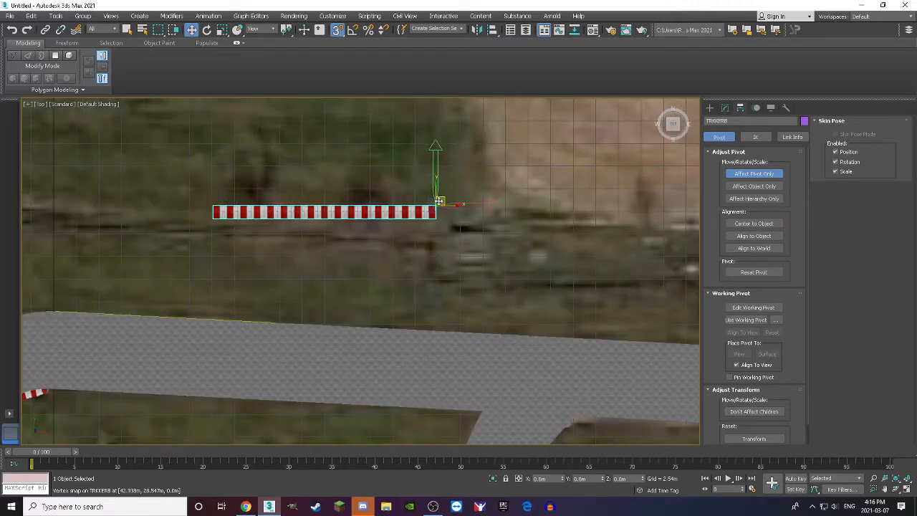
Path Deform the kerb along the extracted track-edge shape, using its pivot point and the X axis with Flip enabled
{"action": "left_click", "coordinate": [724, 108]}
{"action": "left_click", "coordinate": [728, 157]}
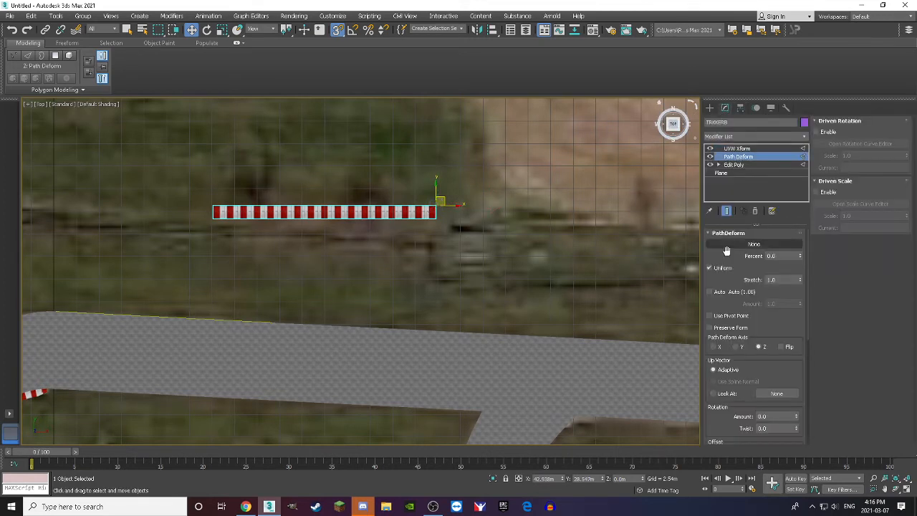
{"action": "left_click", "coordinate": [711, 316]}
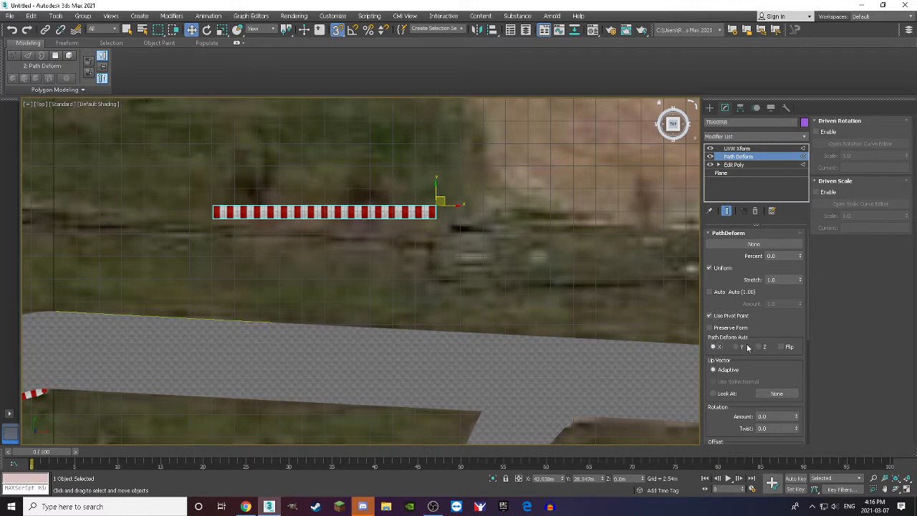
{"action": "left_click", "coordinate": [728, 244]}
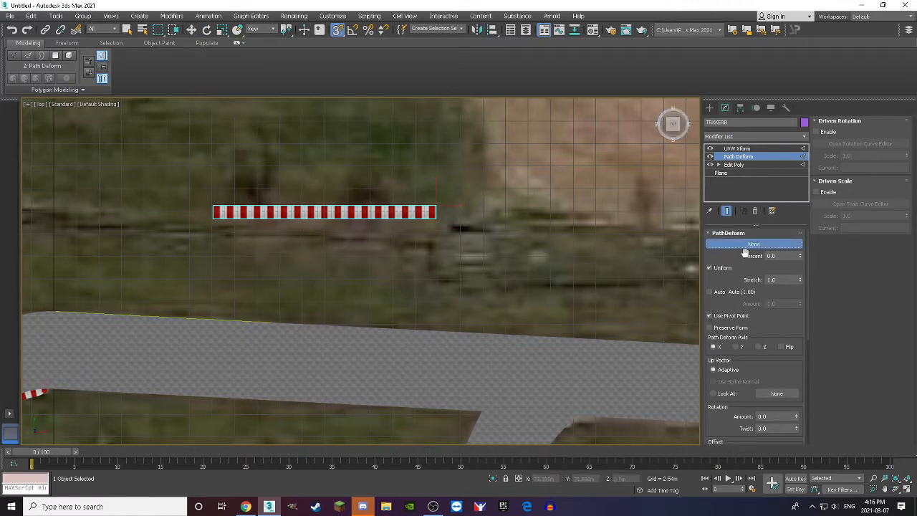
{"action": "left_click", "coordinate": [240, 323]}
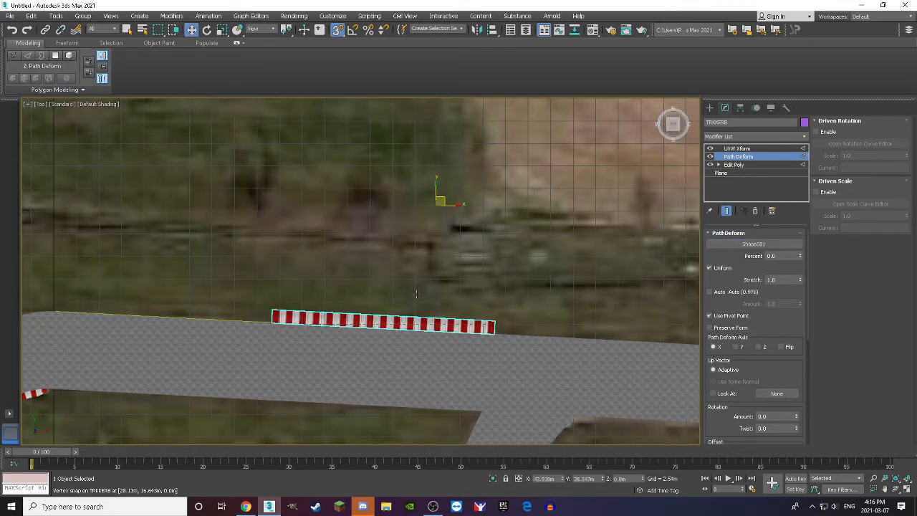
{"action": "scroll", "coordinate": [255, 317], "scroll_direction": "up", "scroll_amount": 5}
{"action": "scroll", "coordinate": [344, 301], "scroll_direction": "down", "scroll_amount": 5}
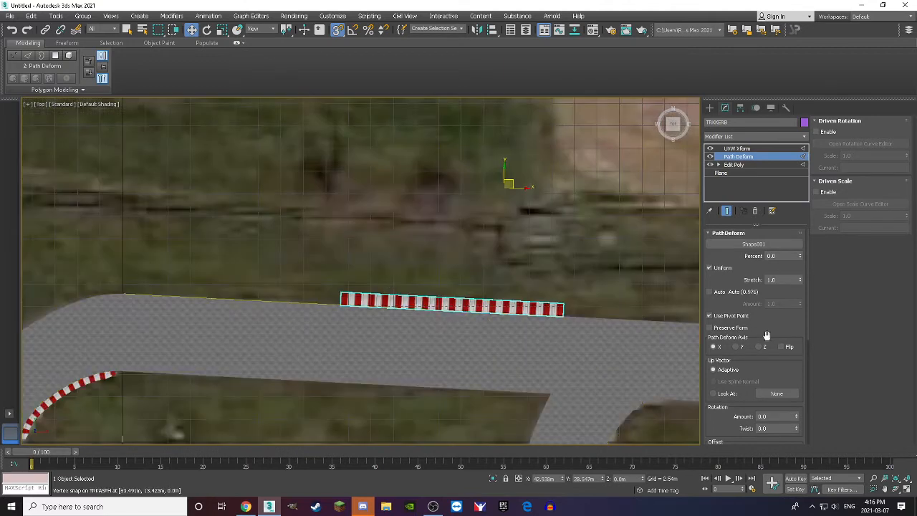
{"action": "left_click", "coordinate": [781, 347]}
{"action": "scroll", "coordinate": [283, 273], "scroll_direction": "up", "scroll_amount": 5}
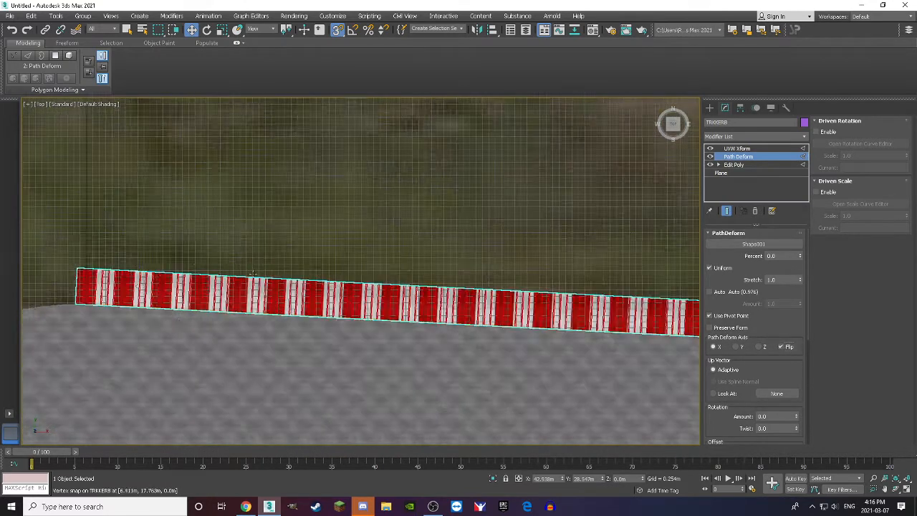
{"action": "scroll", "coordinate": [315, 244], "scroll_direction": "down", "scroll_amount": 4}
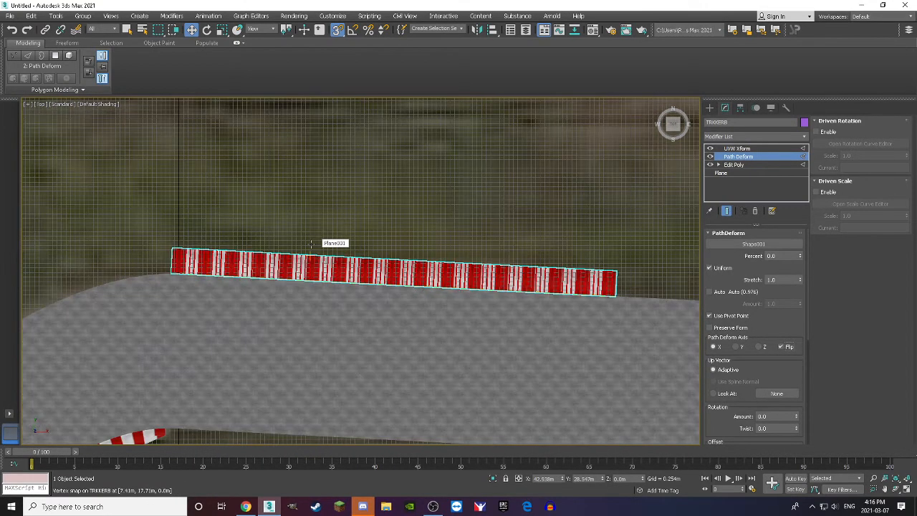
Inspect the kerb deformed along the straight up close and from angled views, and return to the top view
{"action": "left_click", "coordinate": [734, 165]}
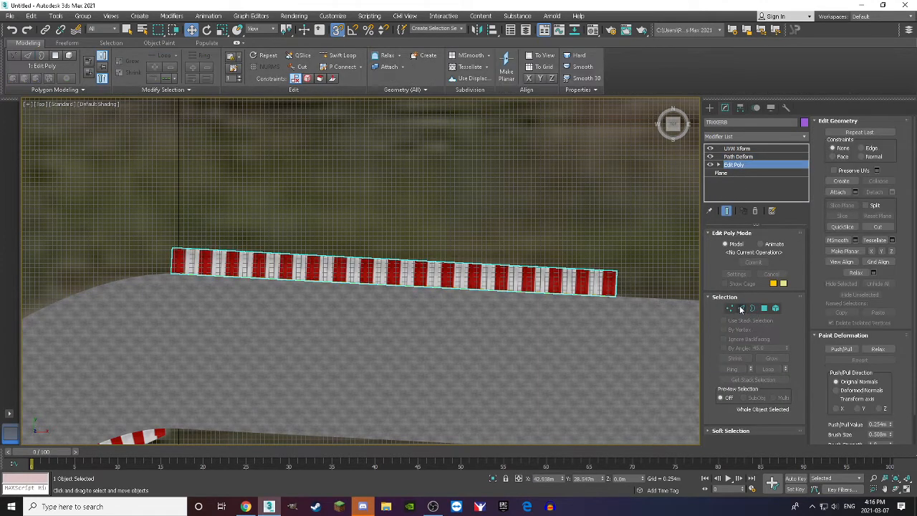
{"action": "left_click", "coordinate": [344, 242]}
{"action": "scroll", "coordinate": [325, 284], "scroll_direction": "up", "scroll_amount": 4}
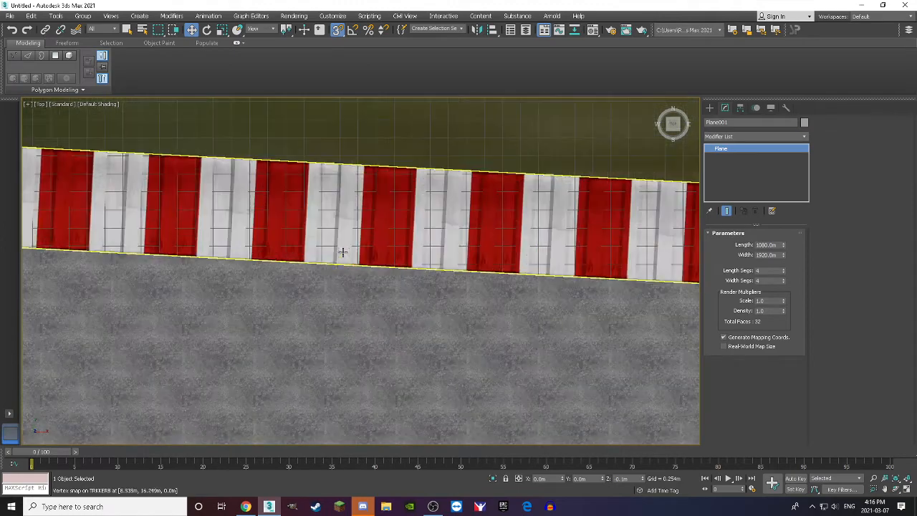
{"action": "left_click_drag", "start_coordinate": [673, 125], "coordinate": [587, 118]}
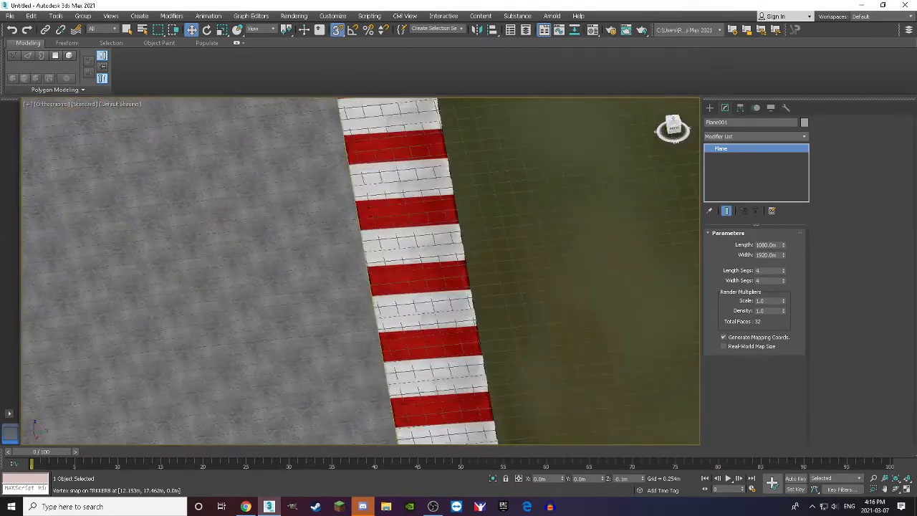
{"action": "scroll", "coordinate": [387, 304], "scroll_direction": "up", "scroll_amount": 2}
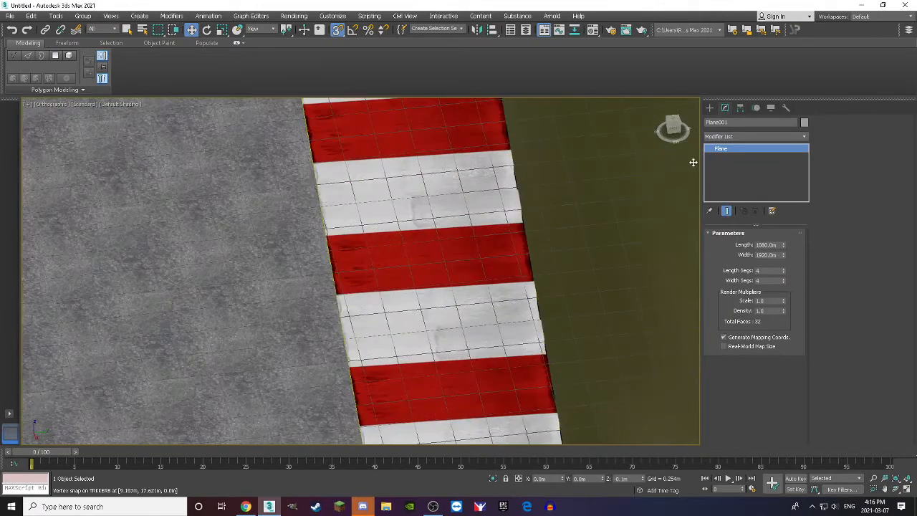
{"action": "left_click_drag", "start_coordinate": [675, 130], "coordinate": [706, 109]}
{"action": "scroll", "coordinate": [578, 180], "scroll_direction": "down", "scroll_amount": 5}
{"action": "scroll", "coordinate": [372, 330], "scroll_direction": "up", "scroll_amount": 4}
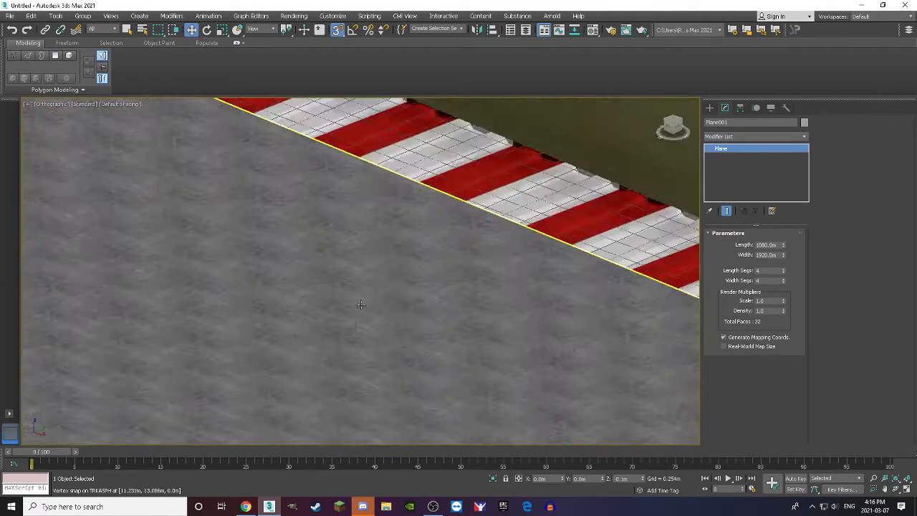
{"action": "scroll", "coordinate": [462, 218], "scroll_direction": "up", "scroll_amount": 3}
{"action": "scroll", "coordinate": [487, 173], "scroll_direction": "down", "scroll_amount": 5}
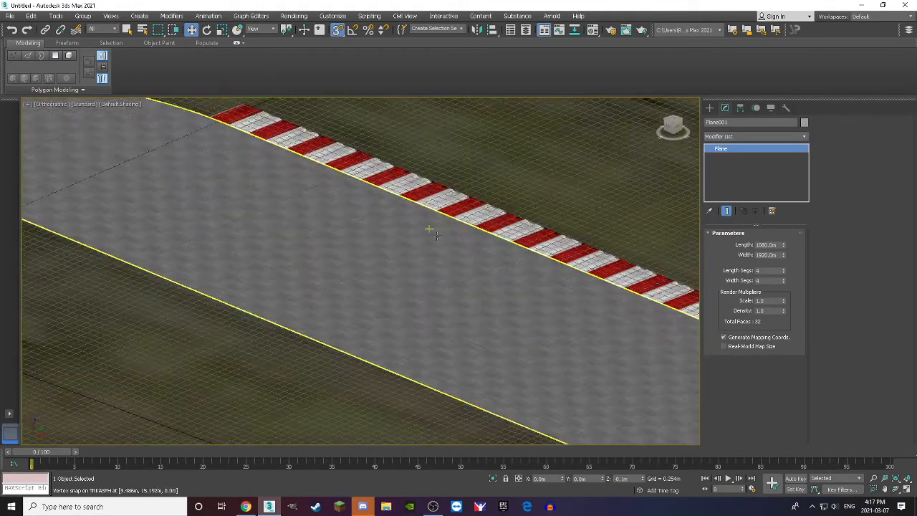
{"action": "scroll", "coordinate": [486, 225], "scroll_direction": "down", "scroll_amount": 6}
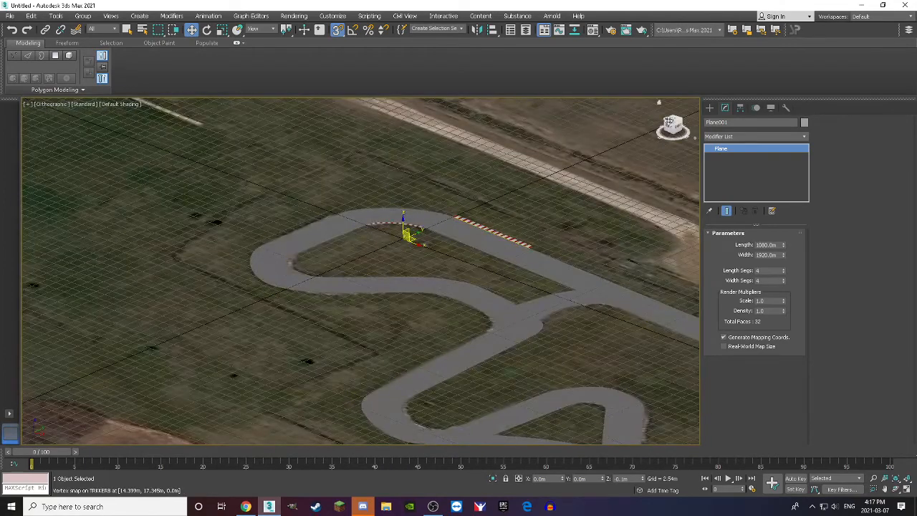
{"action": "left_click", "coordinate": [674, 119]}
{"action": "scroll", "coordinate": [500, 194], "scroll_direction": "up", "scroll_amount": 6}
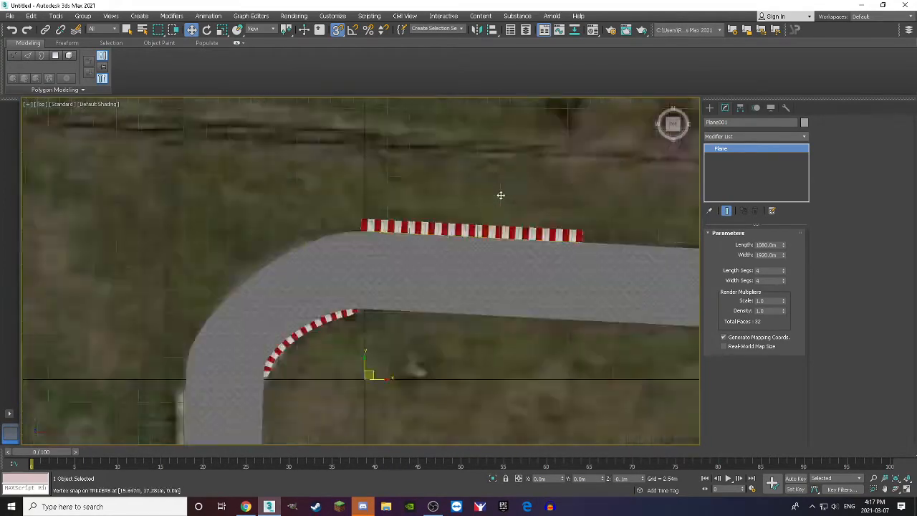
{"action": "scroll", "coordinate": [506, 255], "scroll_direction": "up", "scroll_amount": 5}
Hide Shape001 in the Scene Explorer, show it again and close the explorer
{"action": "left_click", "coordinate": [55, 16]}
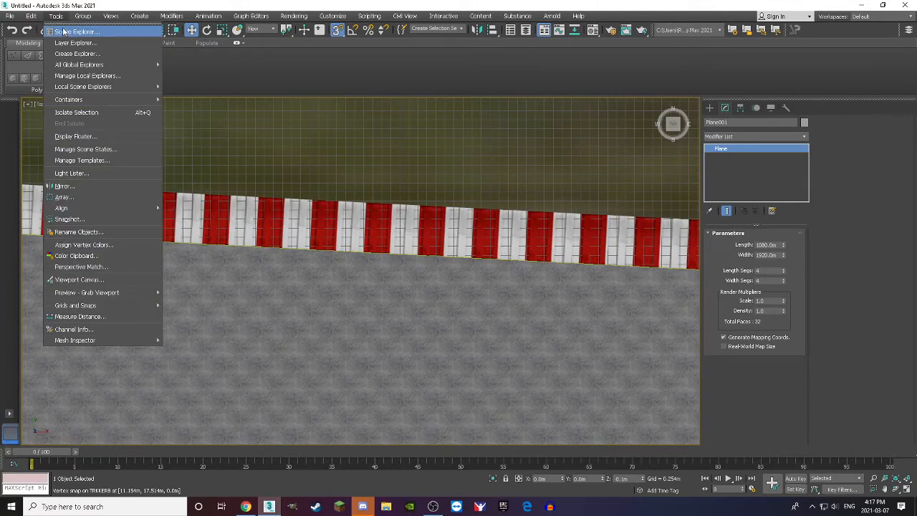
{"action": "left_click", "coordinate": [80, 31]}
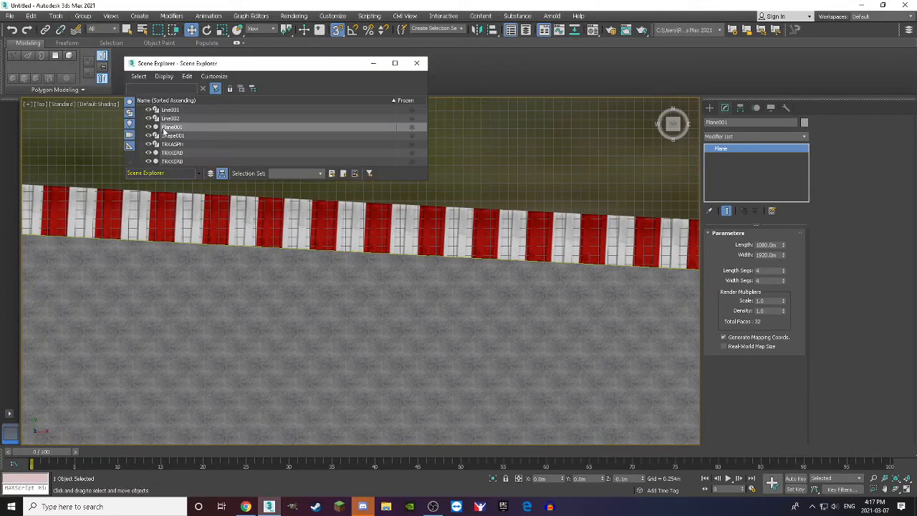
{"action": "left_click", "coordinate": [149, 135]}
{"action": "left_click", "coordinate": [149, 135]}
{"action": "left_click", "coordinate": [422, 60]}
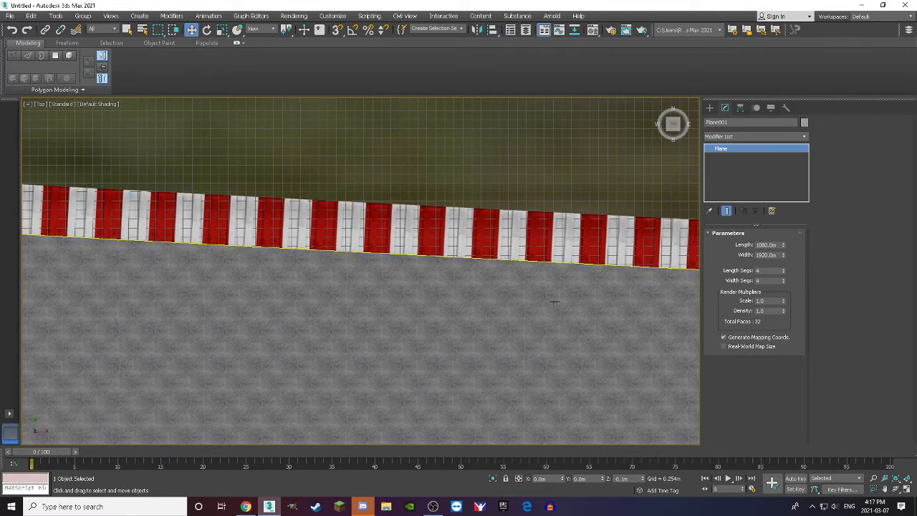
Draw a straight horizontal Line spline about 1.4 m long in the Left view, above the two existing kerb profiles
{"action": "key", "text": "alt+w"}
{"action": "scroll", "coordinate": [241, 365], "scroll_direction": "down", "scroll_amount": 2}
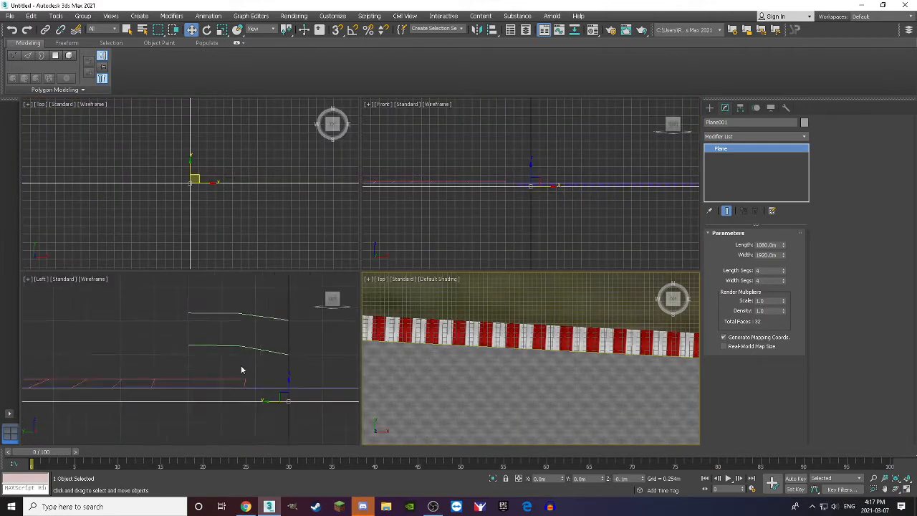
{"action": "scroll", "coordinate": [204, 299], "scroll_direction": "up", "scroll_amount": 3}
{"action": "scroll", "coordinate": [222, 325], "scroll_direction": "down", "scroll_amount": 2}
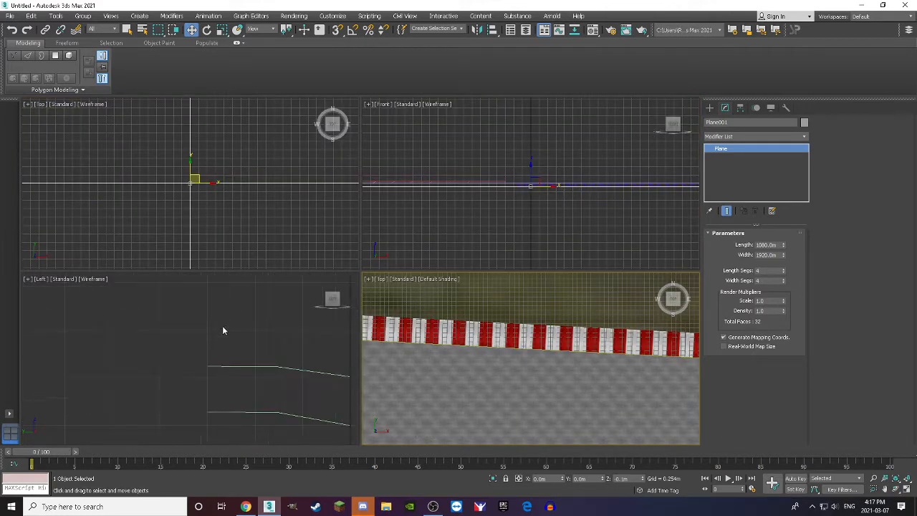
{"action": "left_click", "coordinate": [709, 108]}
{"action": "left_click", "coordinate": [719, 121]}
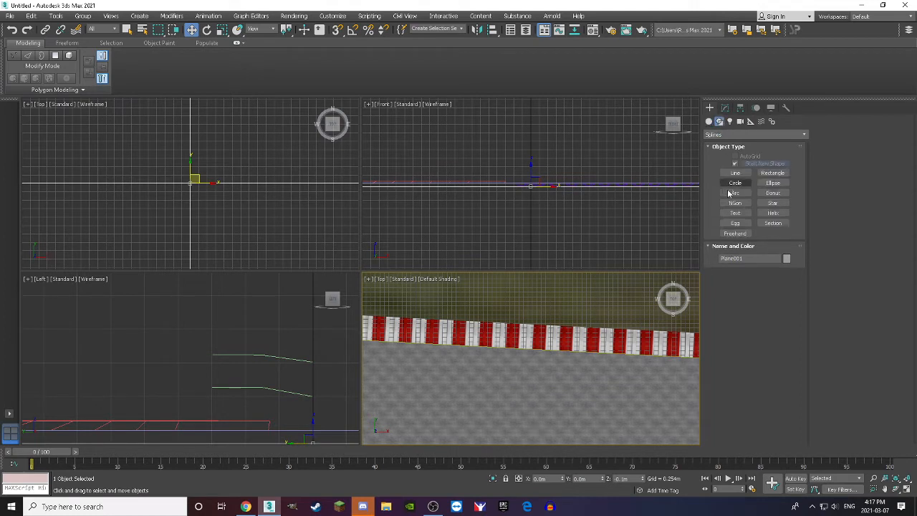
{"action": "left_click", "coordinate": [735, 173]}
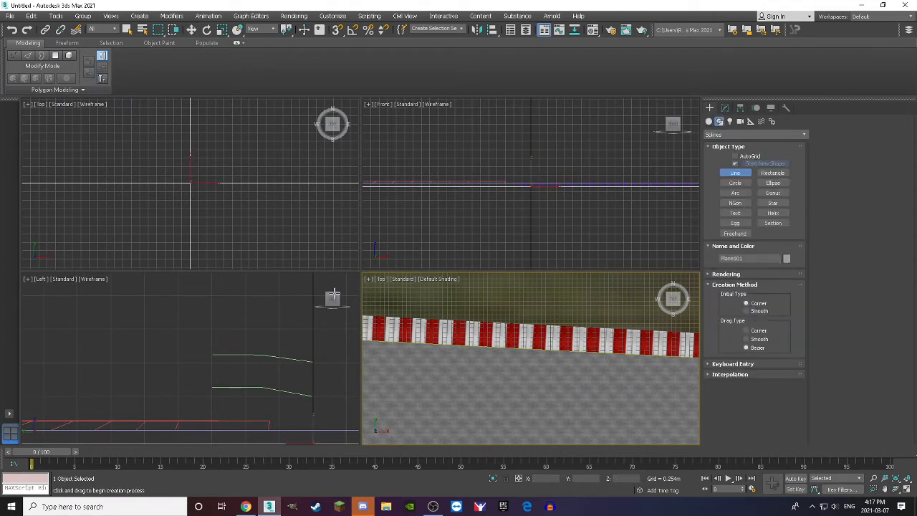
{"action": "left_click", "coordinate": [314, 327]}
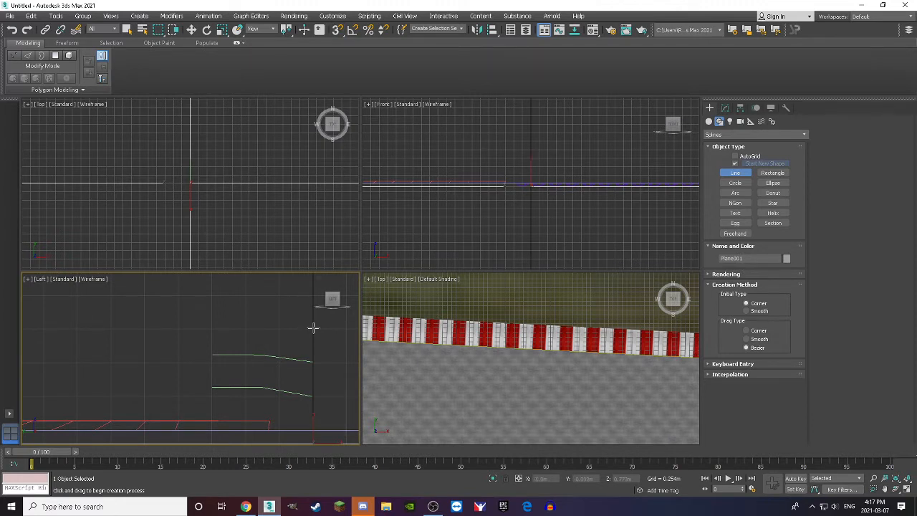
{"action": "left_click", "coordinate": [313, 327]}
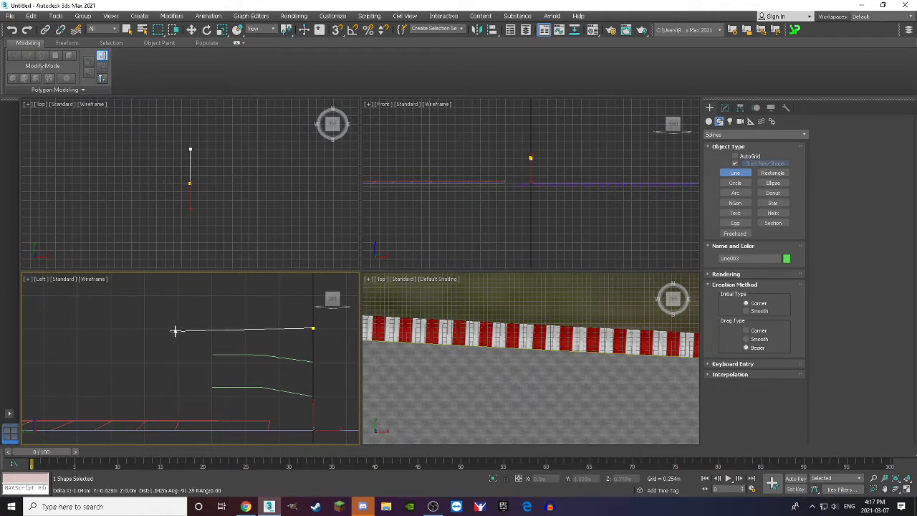
{"action": "left_click", "coordinate": [127, 328]}
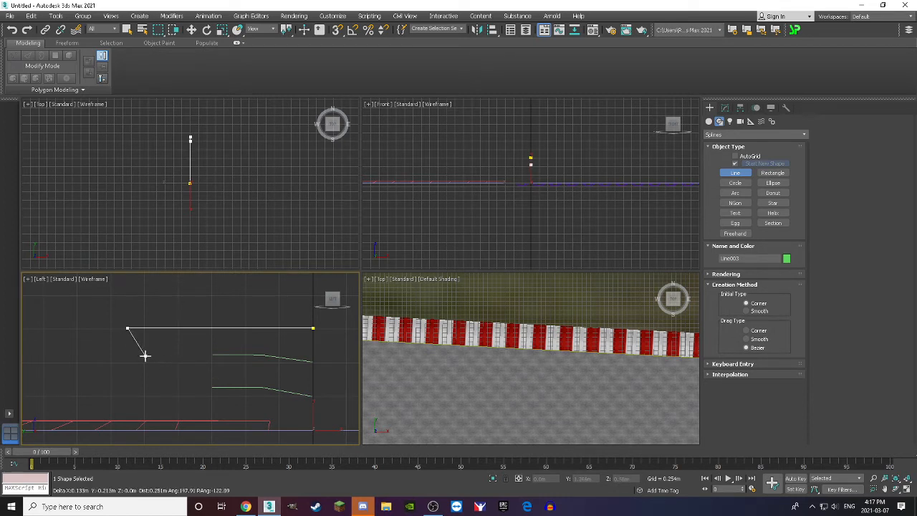
{"action": "right_click", "coordinate": [153, 358]}
{"action": "left_click", "coordinate": [726, 108]}
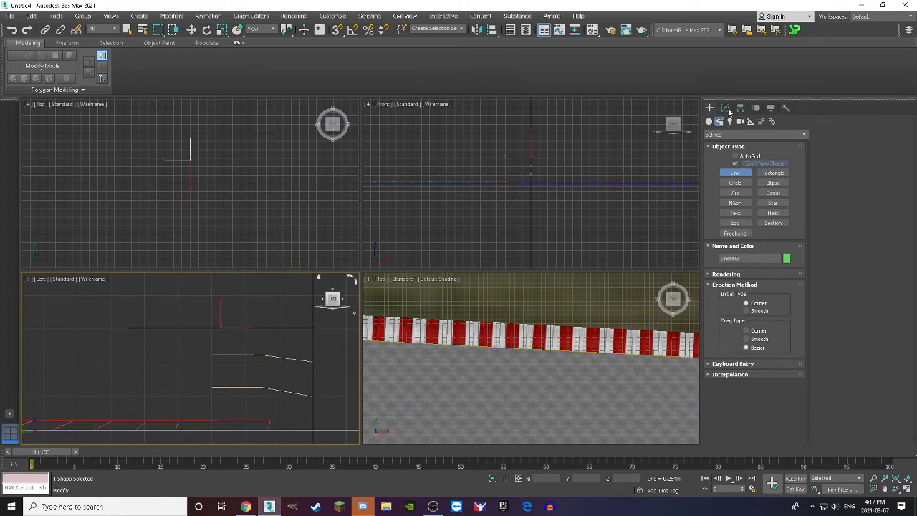
Try to loft the new straight line along the Shape001 track-edge spline as a compound object, using Get Shape
{"action": "scroll", "coordinate": [152, 338], "scroll_direction": "up", "scroll_amount": 2}
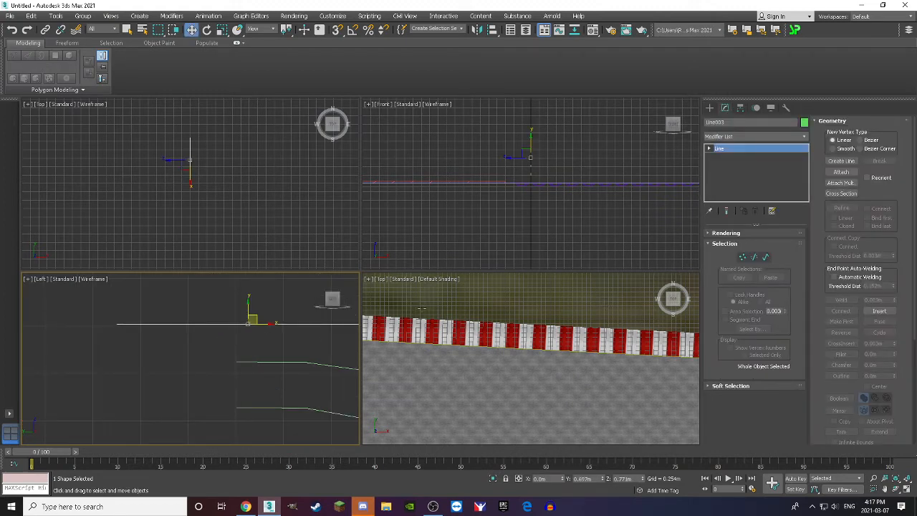
{"action": "scroll", "coordinate": [465, 352], "scroll_direction": "up", "scroll_amount": 3}
{"action": "left_click", "coordinate": [462, 341]}
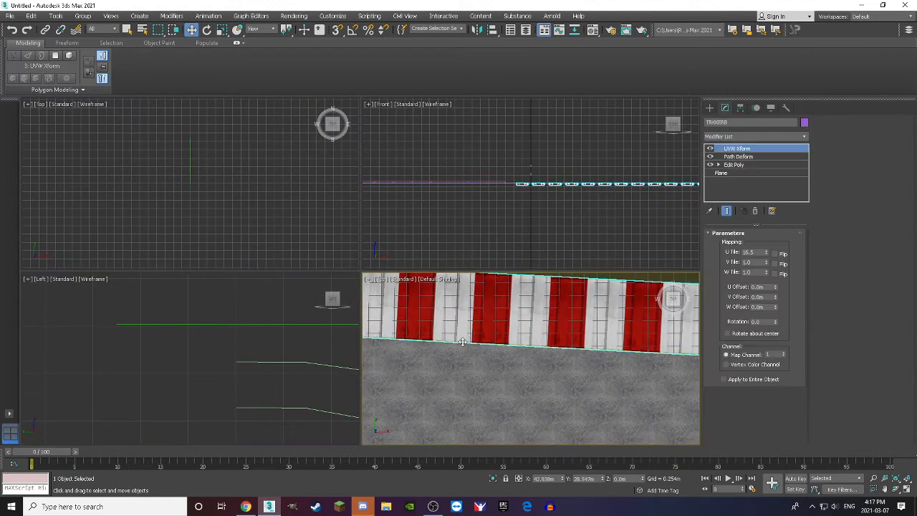
{"action": "scroll", "coordinate": [513, 351], "scroll_direction": "down", "scroll_amount": 5}
{"action": "left_click", "coordinate": [526, 311]}
{"action": "scroll", "coordinate": [507, 356], "scroll_direction": "up", "scroll_amount": 5}
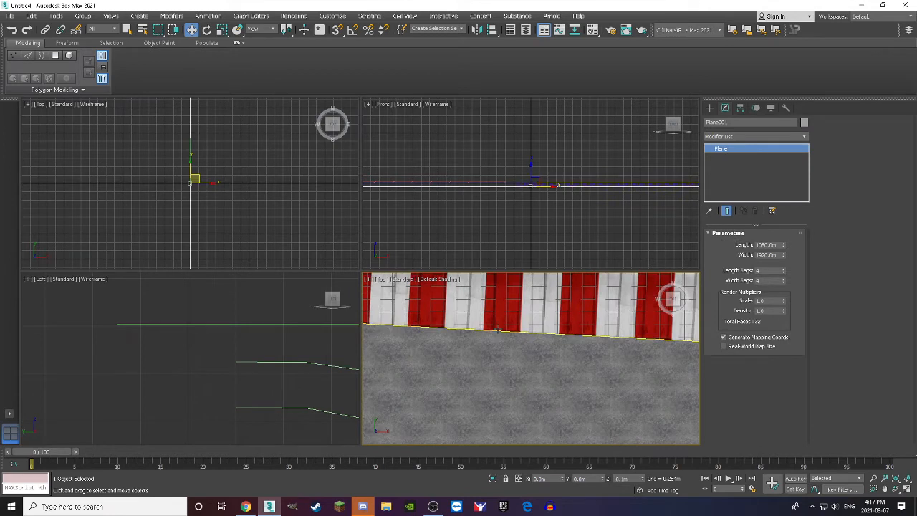
{"action": "left_click", "coordinate": [484, 330]}
{"action": "left_click", "coordinate": [709, 107]}
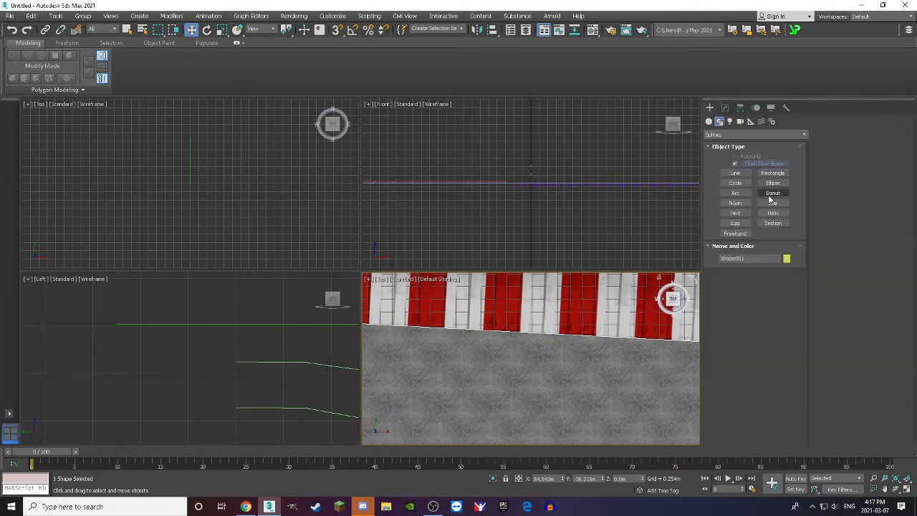
{"action": "left_click", "coordinate": [719, 121]}
{"action": "left_click", "coordinate": [709, 122]}
{"action": "left_click", "coordinate": [756, 134]}
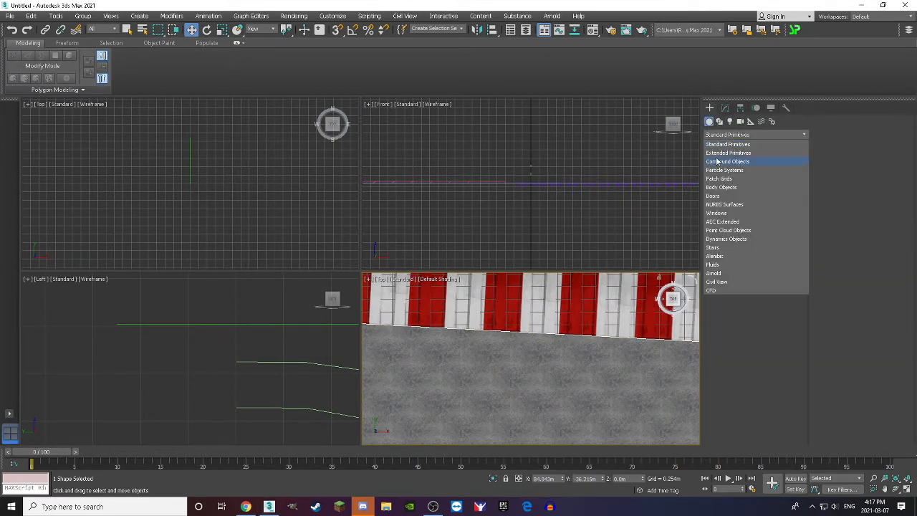
{"action": "left_click", "coordinate": [752, 159]}
{"action": "left_click", "coordinate": [772, 195]}
{"action": "left_click", "coordinate": [772, 265]}
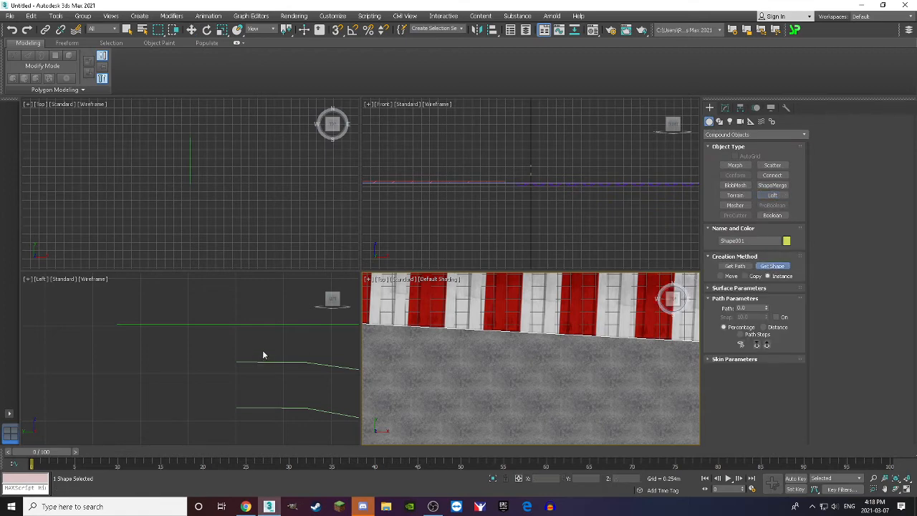
{"action": "left_click", "coordinate": [246, 323]}
Check both ends of the loft against the striped kerb, and undo the loft
{"action": "scroll", "coordinate": [488, 375], "scroll_direction": "down", "scroll_amount": 3}
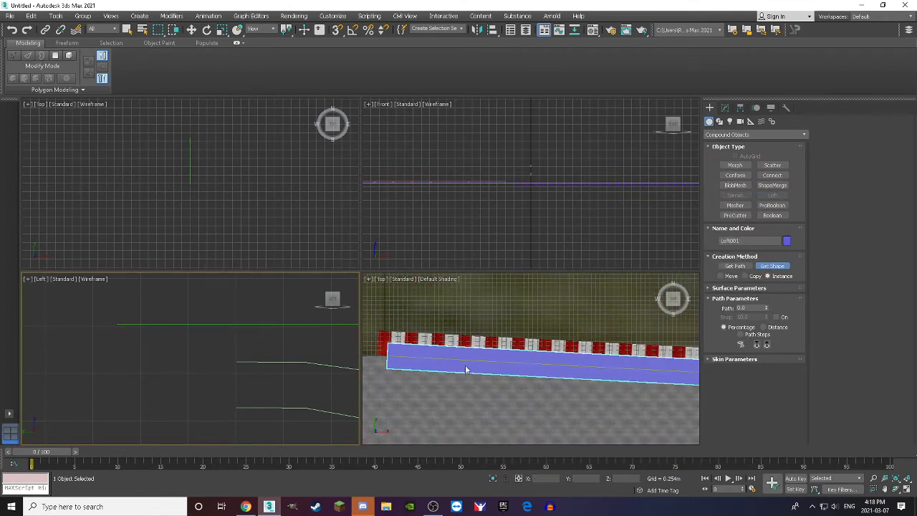
{"action": "scroll", "coordinate": [394, 362], "scroll_direction": "up", "scroll_amount": 2}
{"action": "scroll", "coordinate": [504, 346], "scroll_direction": "down", "scroll_amount": 5}
{"action": "scroll", "coordinate": [664, 349], "scroll_direction": "up", "scroll_amount": 5}
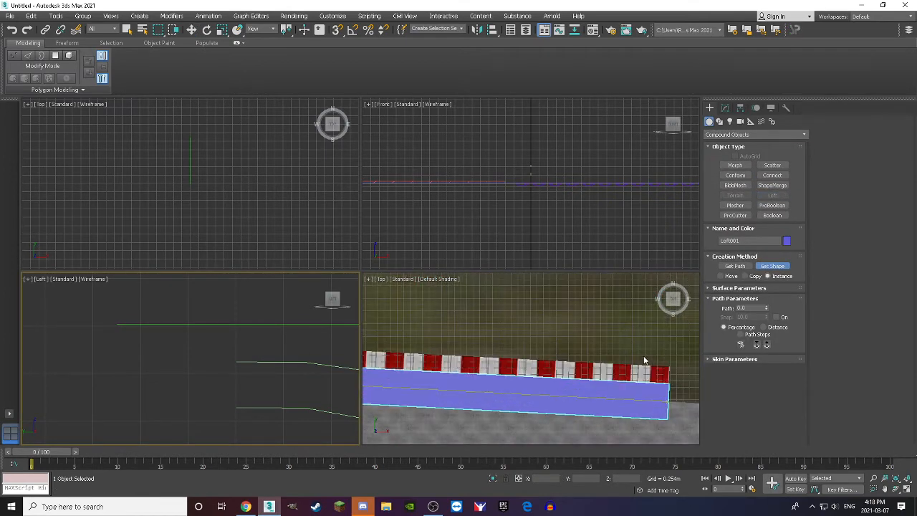
{"action": "key", "text": "ctrl+z"}
Move only the pivot of the straight profile line to its right endpoint in the Left view, using vertex snapping
{"action": "scroll", "coordinate": [233, 319], "scroll_direction": "up", "scroll_amount": 4}
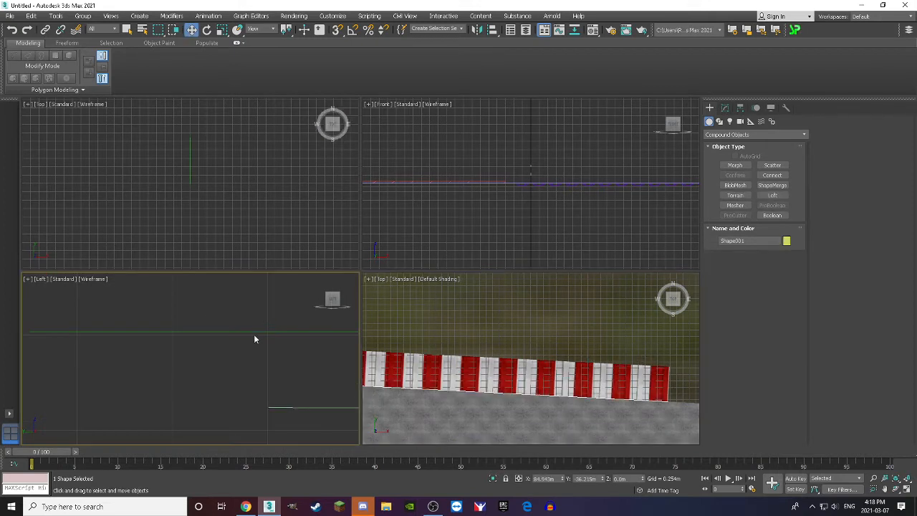
{"action": "left_click", "coordinate": [255, 332]}
{"action": "scroll", "coordinate": [303, 301], "scroll_direction": "down", "scroll_amount": 3}
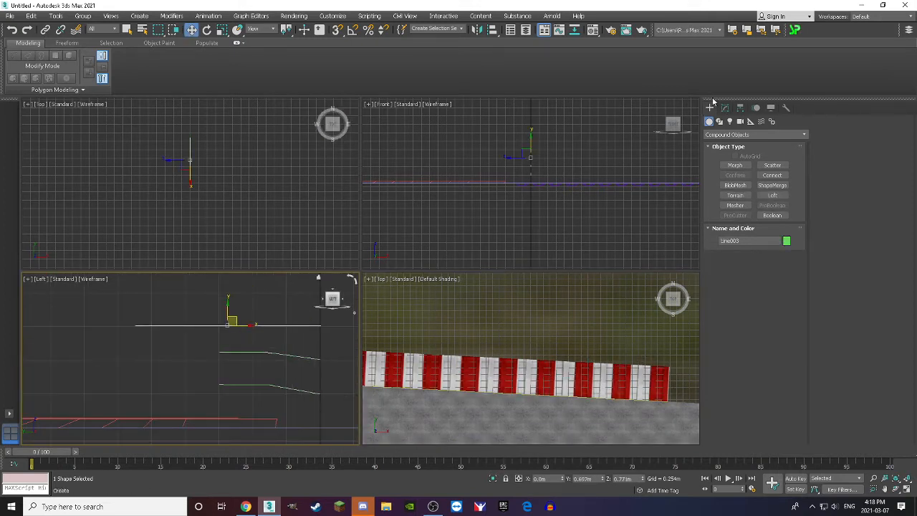
{"action": "left_click", "coordinate": [740, 106]}
{"action": "left_click", "coordinate": [754, 173]}
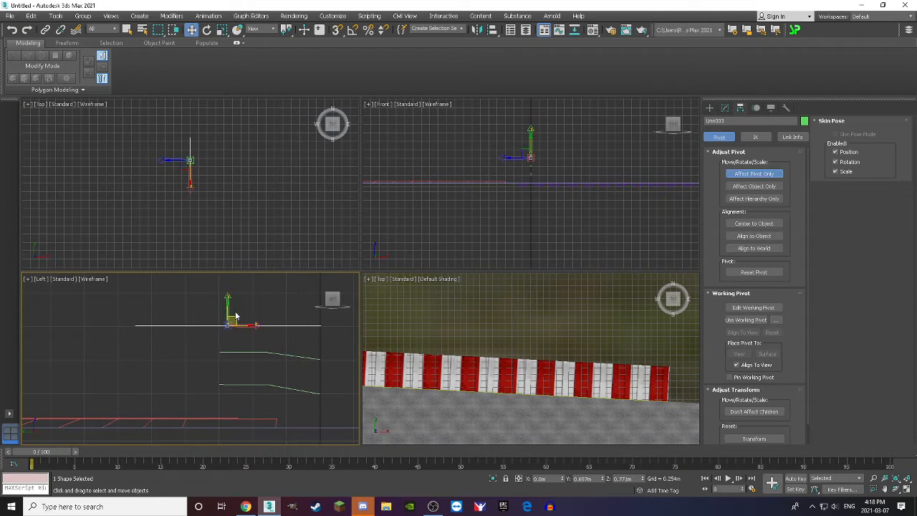
{"action": "key", "text": "s"}
{"action": "left_click_drag", "start_coordinate": [235, 316], "coordinate": [323, 324]}
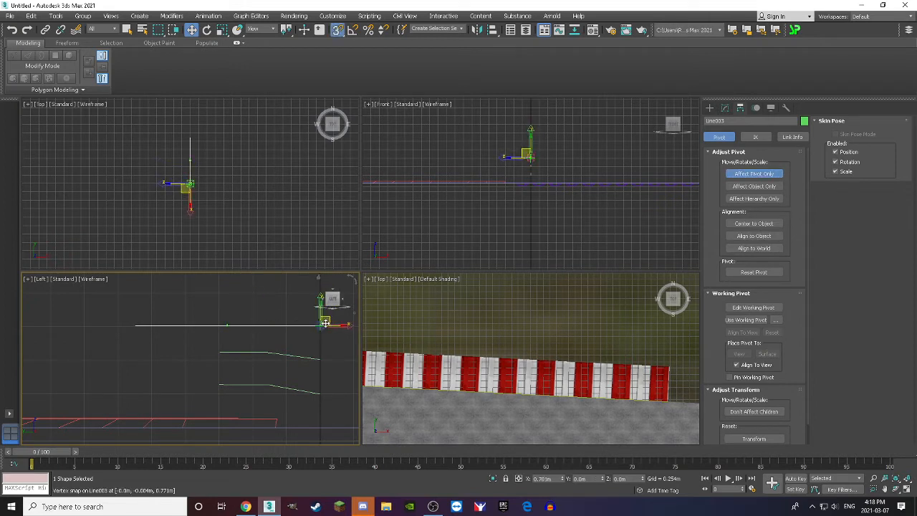
{"action": "left_click", "coordinate": [256, 313]}
Loft the straight profile line along the Shape001 track-edge spline again, taking it with Get Shape
{"action": "left_click", "coordinate": [725, 108]}
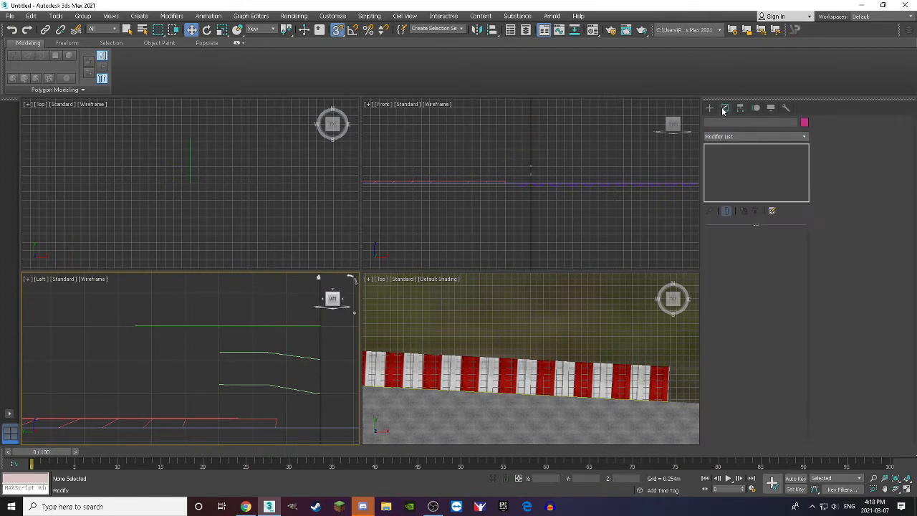
{"action": "left_click", "coordinate": [470, 392]}
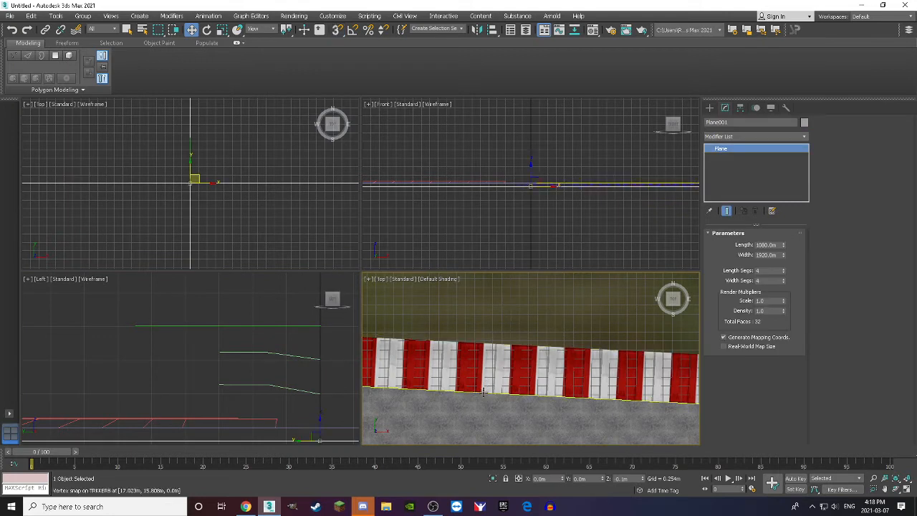
{"action": "left_click", "coordinate": [483, 393]}
{"action": "left_click", "coordinate": [709, 108]}
{"action": "left_click", "coordinate": [771, 195]}
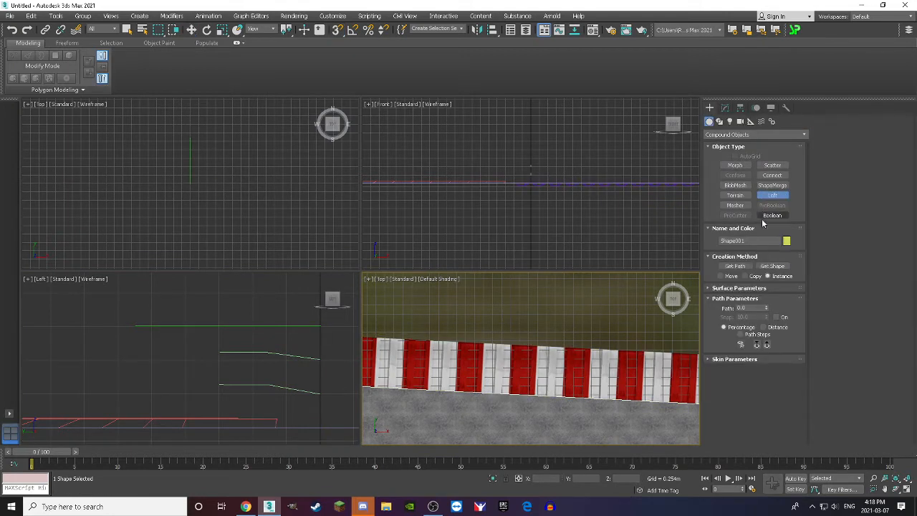
{"action": "left_click", "coordinate": [773, 266]}
{"action": "left_click", "coordinate": [220, 326]}
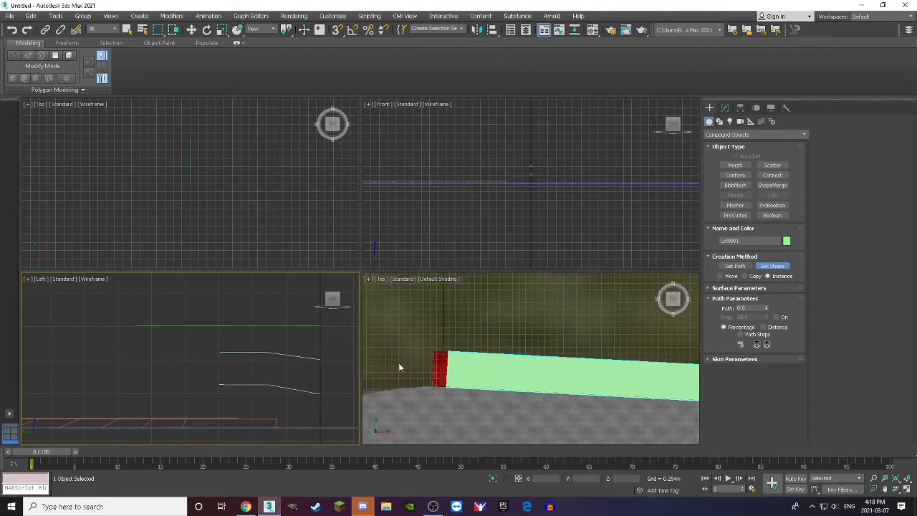
Maximize the shaded Top view and rename the loft TRKKERBINVISIBLE
{"action": "left_click", "coordinate": [907, 489]}
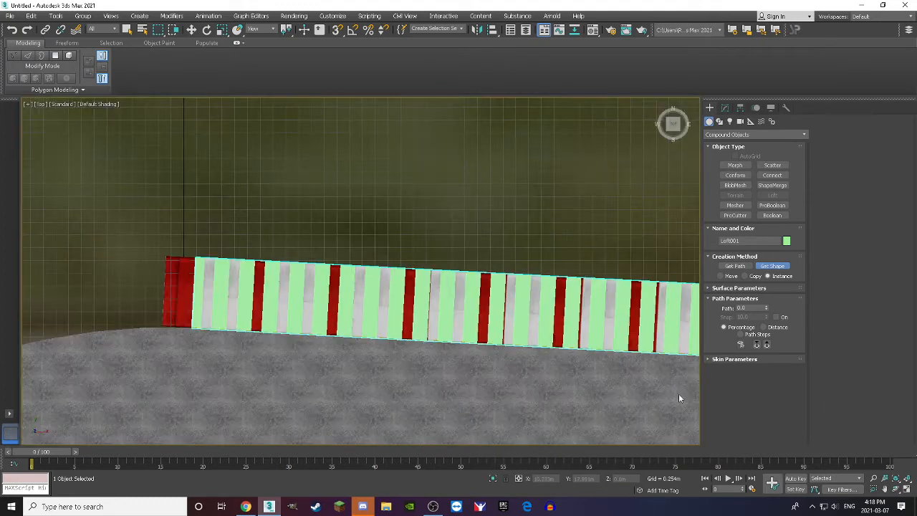
{"action": "scroll", "coordinate": [678, 393], "scroll_direction": "down", "scroll_amount": 2}
{"action": "left_click", "coordinate": [726, 108]}
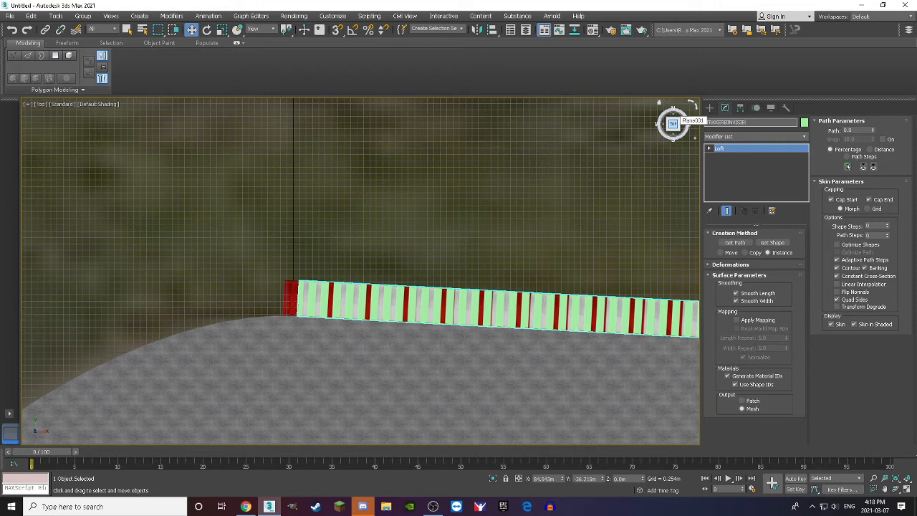
Add an Edit Poly modifier to TRKKERBINVISIBLE and enter vertex editing
{"action": "left_click", "coordinate": [737, 138]}
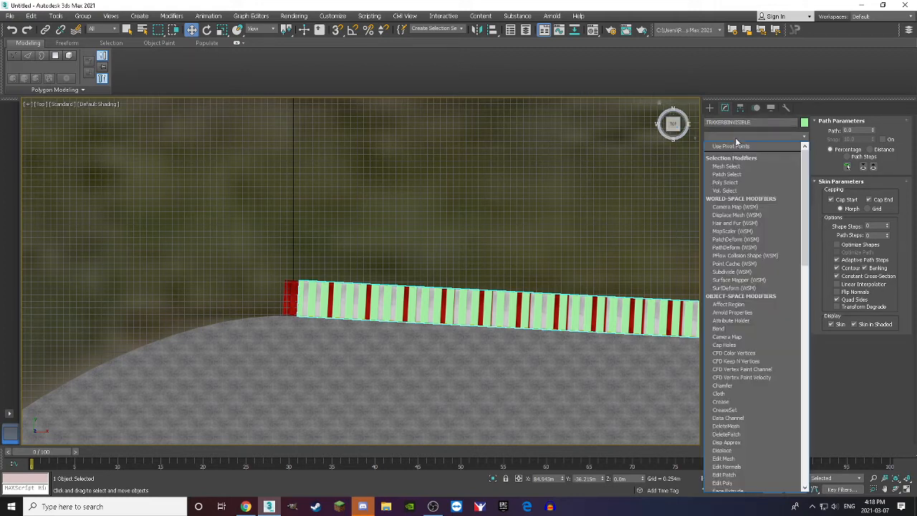
{"action": "scroll", "coordinate": [745, 287], "scroll_direction": "down", "scroll_amount": 5}
{"action": "left_click", "coordinate": [725, 366]}
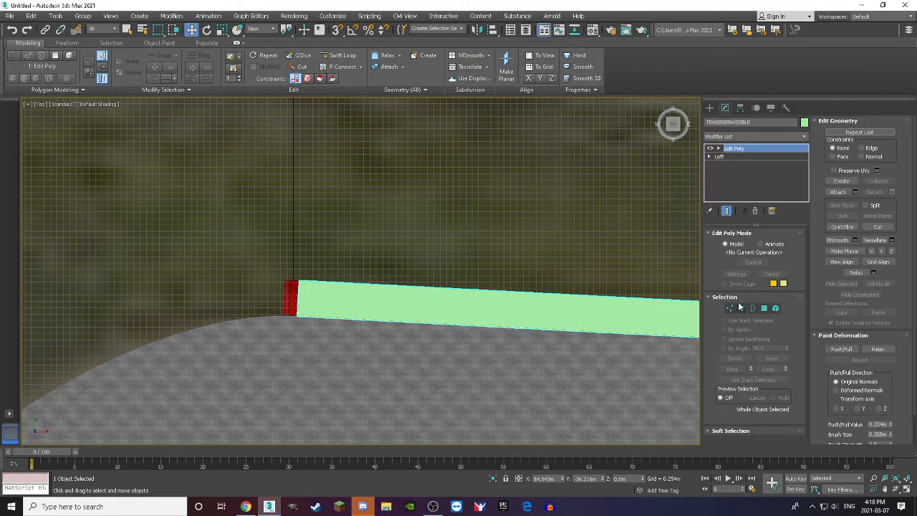
{"action": "left_click", "coordinate": [730, 308]}
Move the two left-end vertices of TRKKERBINVISIBLE onto the end corners of the striped kerb with vertex snapping
{"action": "scroll", "coordinate": [236, 283], "scroll_direction": "up", "scroll_amount": 3}
{"action": "left_click_drag", "start_coordinate": [359, 286], "coordinate": [326, 272]}
{"action": "key", "text": "s"}
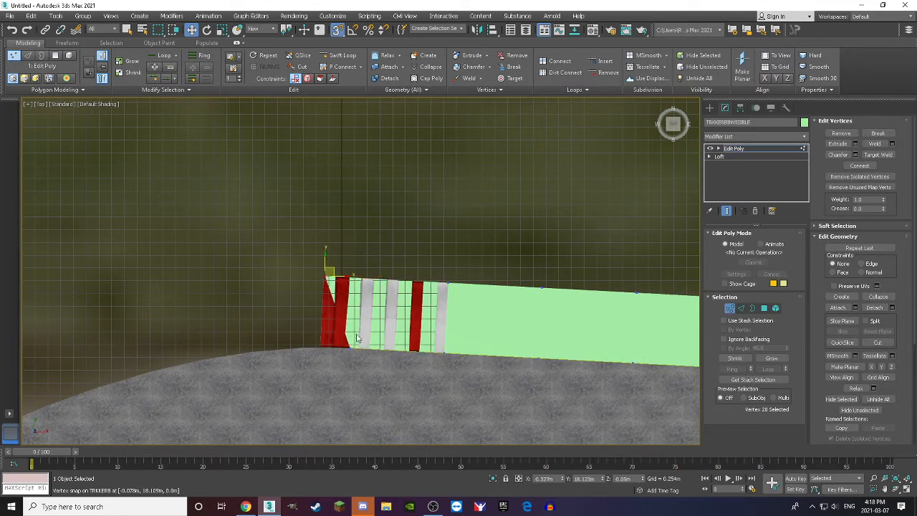
{"action": "left_click_drag", "start_coordinate": [345, 351], "coordinate": [325, 342]}
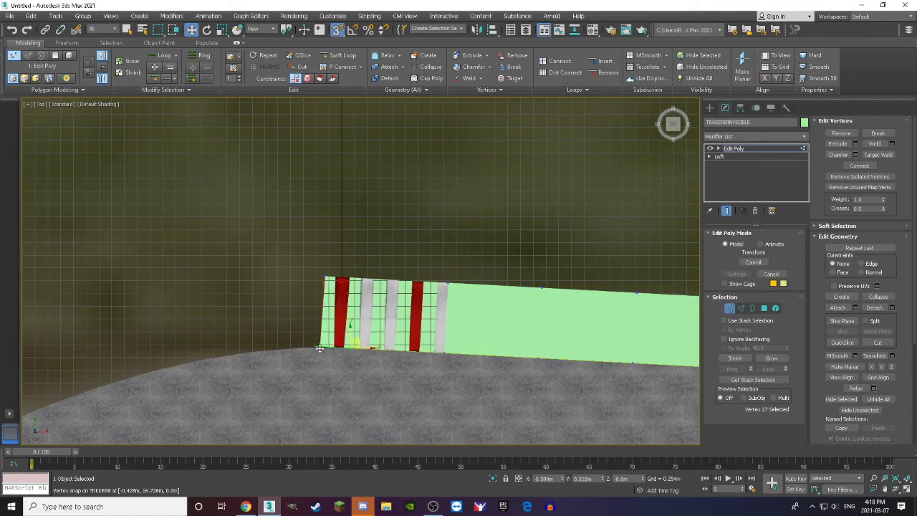
Snap the upper left-end vertex of TRKKERBINVISIBLE precisely onto the outermost corner of the striped kerb
{"action": "scroll", "coordinate": [325, 341], "scroll_direction": "up", "scroll_amount": 5}
{"action": "scroll", "coordinate": [322, 359], "scroll_direction": "up", "scroll_amount": 3}
{"action": "scroll", "coordinate": [328, 363], "scroll_direction": "down", "scroll_amount": 5}
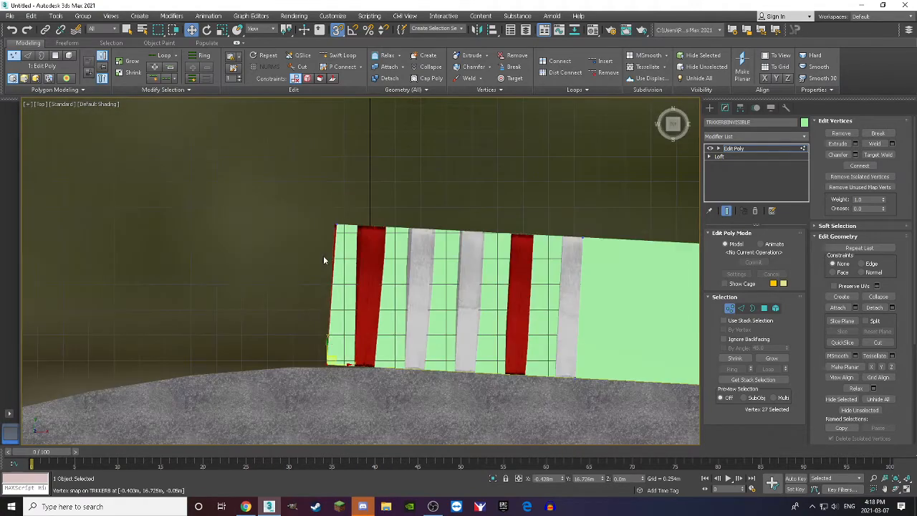
{"action": "scroll", "coordinate": [321, 231], "scroll_direction": "up", "scroll_amount": 3}
{"action": "left_click", "coordinate": [383, 217]}
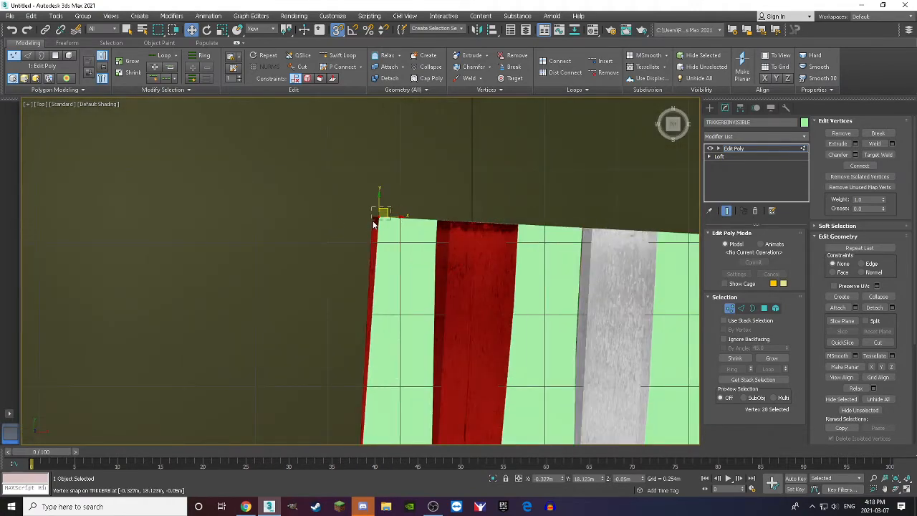
{"action": "left_click_drag", "start_coordinate": [388, 212], "coordinate": [373, 218]}
Examine how the lower left-end corner of TRKKERBINVISIBLE meets the track edge up close
{"action": "scroll", "coordinate": [382, 167], "scroll_direction": "down", "scroll_amount": 5}
{"action": "scroll", "coordinate": [369, 304], "scroll_direction": "up", "scroll_amount": 5}
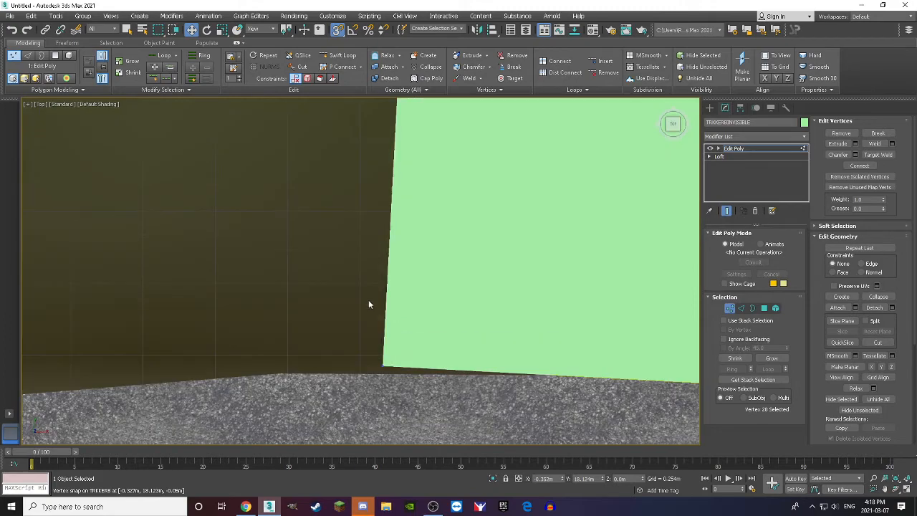
{"action": "scroll", "coordinate": [386, 391], "scroll_direction": "up", "scroll_amount": 3}
{"action": "scroll", "coordinate": [378, 334], "scroll_direction": "down", "scroll_amount": 5}
{"action": "scroll", "coordinate": [399, 333], "scroll_direction": "up", "scroll_amount": 4}
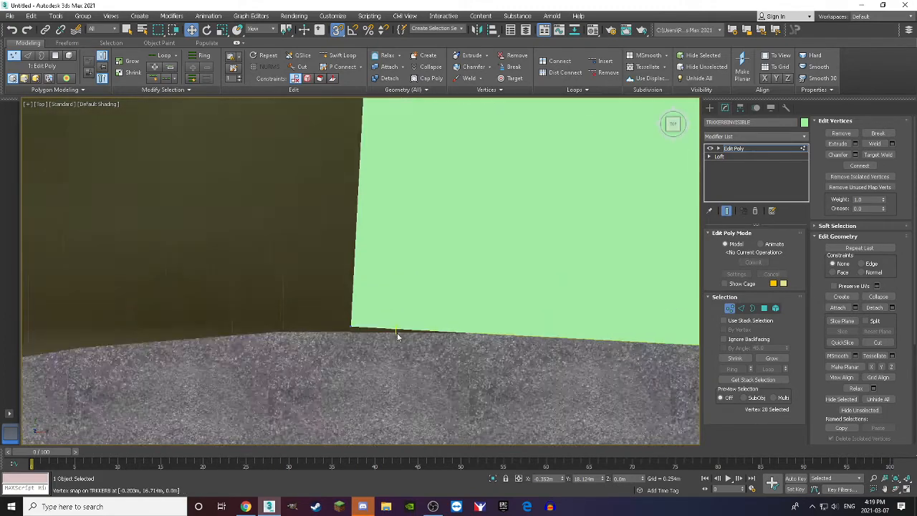
{"action": "scroll", "coordinate": [434, 326], "scroll_direction": "down", "scroll_amount": 4}
{"action": "scroll", "coordinate": [461, 341], "scroll_direction": "up", "scroll_amount": 3}
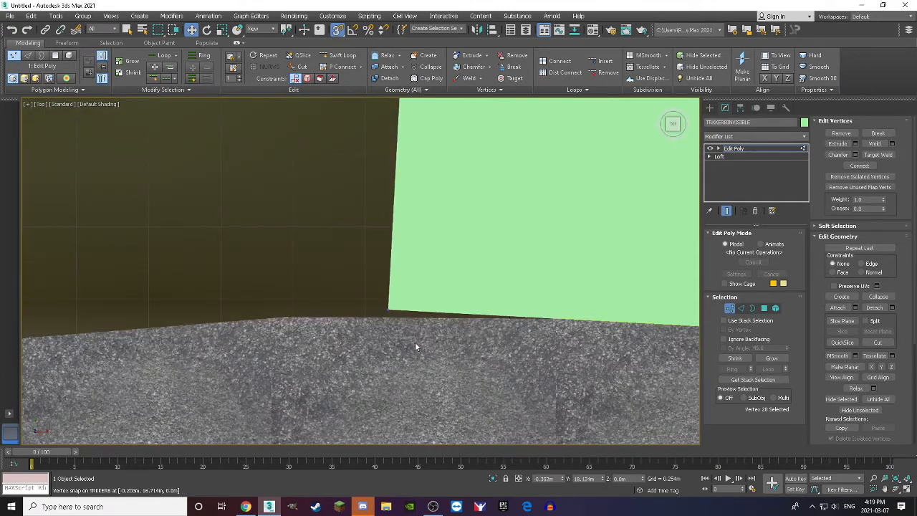
Finish vertex editing on TRKKERBINVISIBLE and enter vertex editing in TRKASPH's Edit Poly modifier
{"action": "left_click", "coordinate": [729, 308]}
{"action": "scroll", "coordinate": [387, 336], "scroll_direction": "up", "scroll_amount": 2}
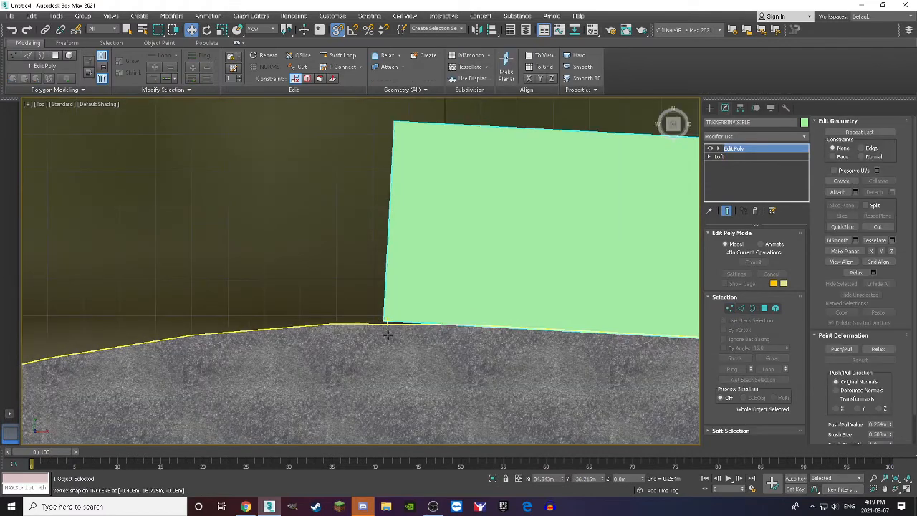
{"action": "left_click", "coordinate": [387, 334]}
{"action": "left_click", "coordinate": [734, 156]}
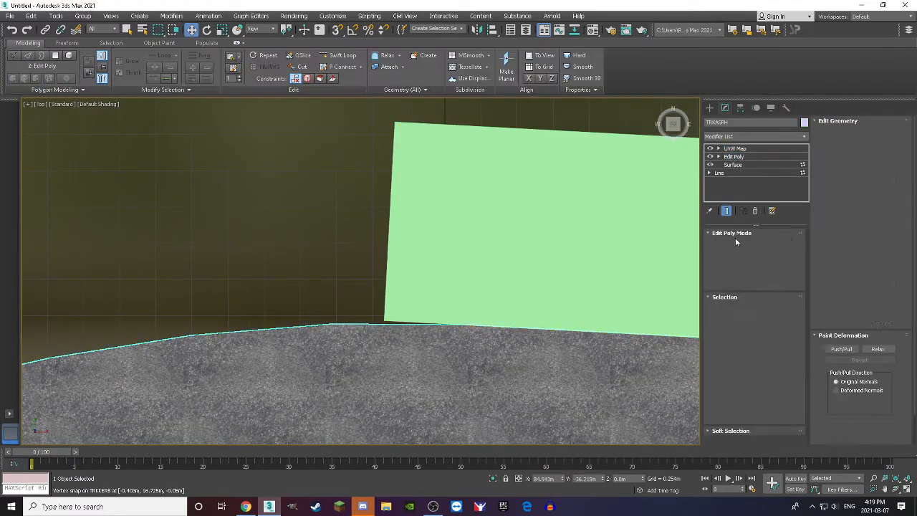
{"action": "left_click", "coordinate": [729, 308]}
{"action": "scroll", "coordinate": [358, 326], "scroll_direction": "up", "scroll_amount": 1}
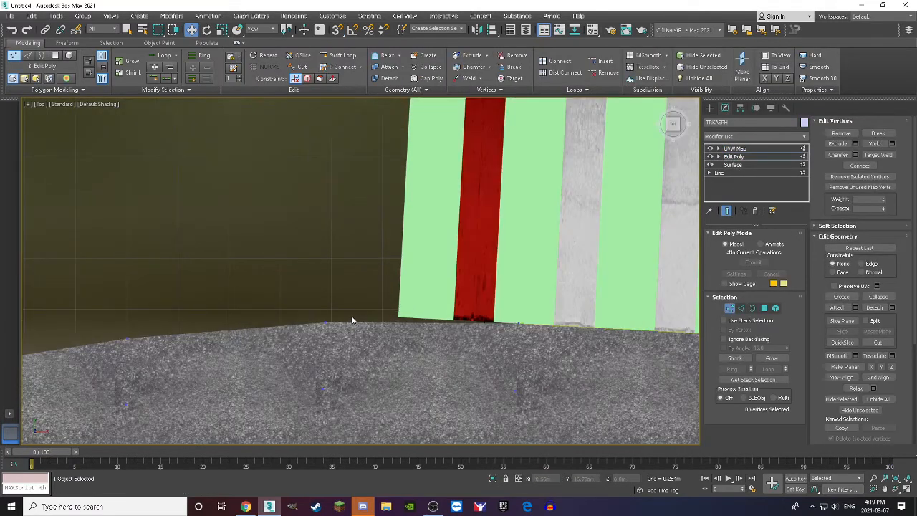
Snap TRKASPH's nearest edge vertex onto the lower left-end corner of TRKKERBINVISIBLE and finish vertex editing
{"action": "left_click", "coordinate": [327, 324]}
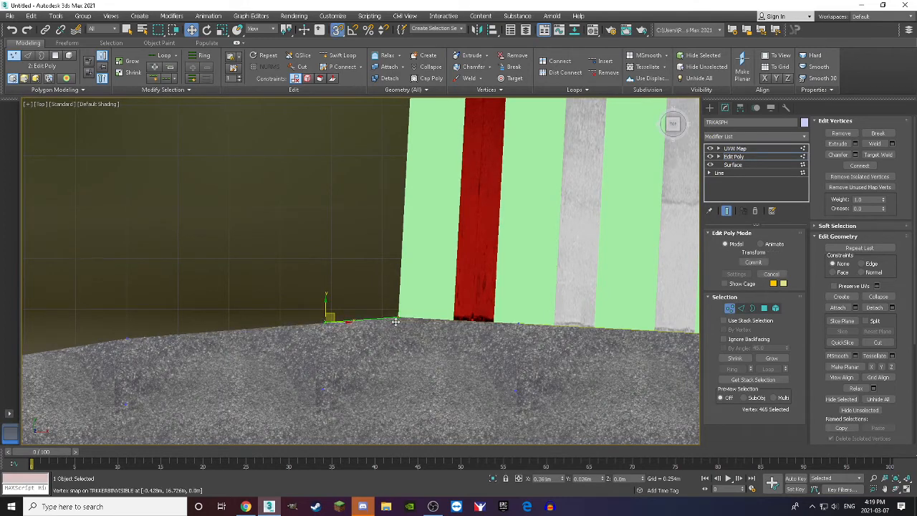
{"action": "left_click", "coordinate": [370, 267]}
{"action": "scroll", "coordinate": [394, 296], "scroll_direction": "down", "scroll_amount": 2}
{"action": "scroll", "coordinate": [390, 293], "scroll_direction": "up", "scroll_amount": 2}
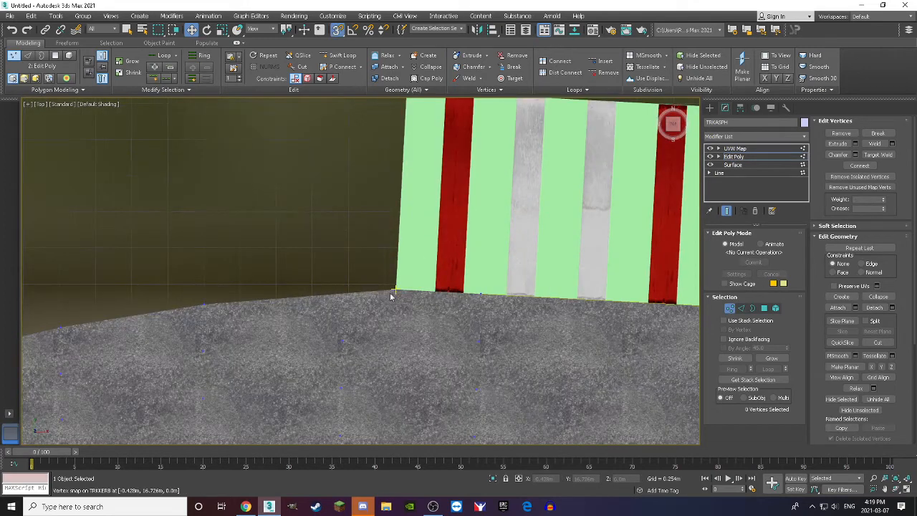
{"action": "scroll", "coordinate": [390, 293], "scroll_direction": "down", "scroll_amount": 1}
{"action": "left_click", "coordinate": [730, 308]}
{"action": "left_click", "coordinate": [331, 259]}
Select TRKKERBINVISIBLE, set the transform entry to offset mode and shift the surface slightly along Z
{"action": "scroll", "coordinate": [328, 259], "scroll_direction": "down", "scroll_amount": 2}
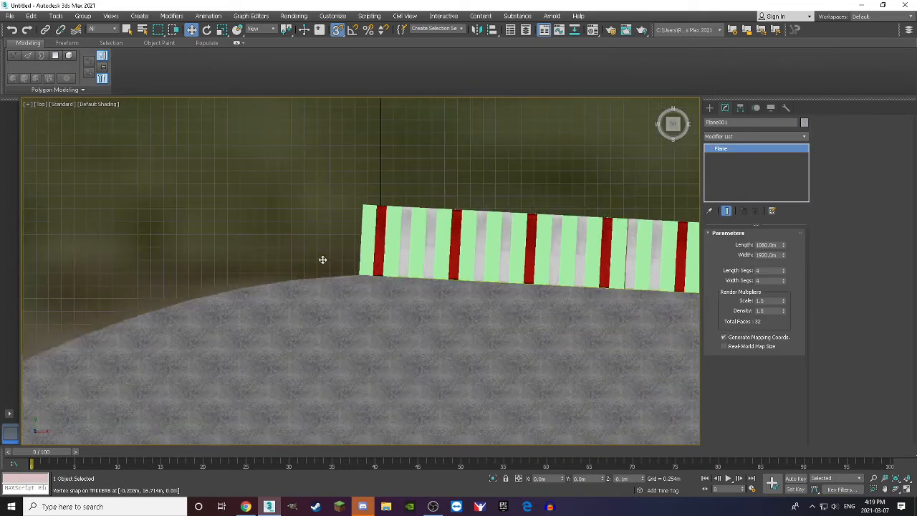
{"action": "scroll", "coordinate": [371, 278], "scroll_direction": "up", "scroll_amount": 2}
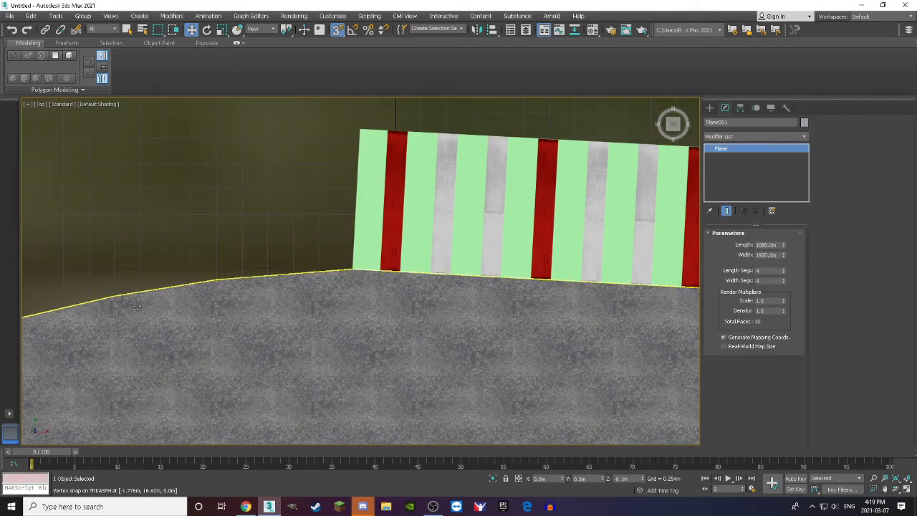
{"action": "scroll", "coordinate": [277, 301], "scroll_direction": "down", "scroll_amount": 4}
{"action": "scroll", "coordinate": [387, 306], "scroll_direction": "up", "scroll_amount": 2}
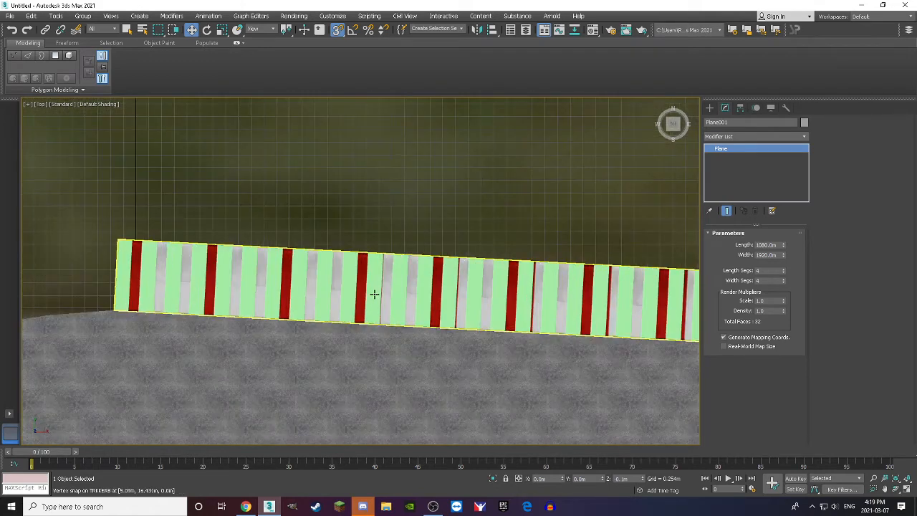
{"action": "left_click", "coordinate": [375, 291]}
{"action": "scroll", "coordinate": [375, 292], "scroll_direction": "down", "scroll_amount": 2}
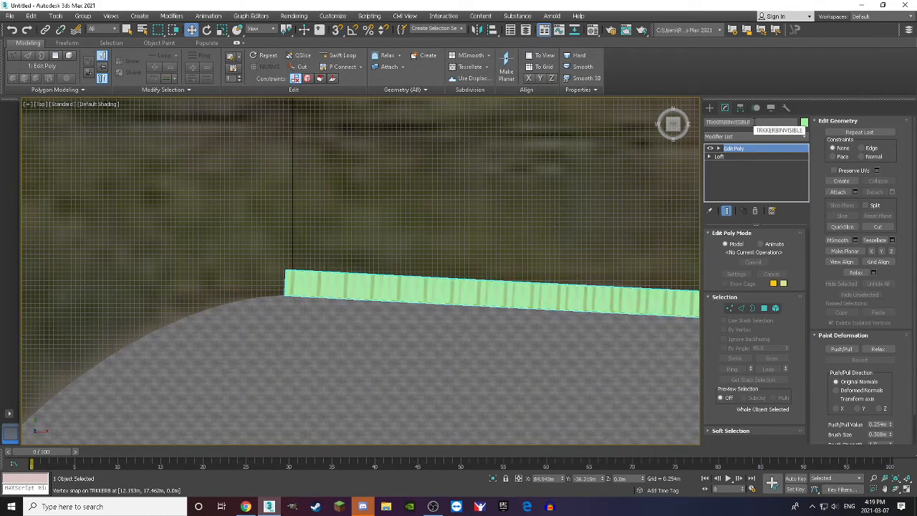
{"action": "left_click", "coordinate": [520, 479]}
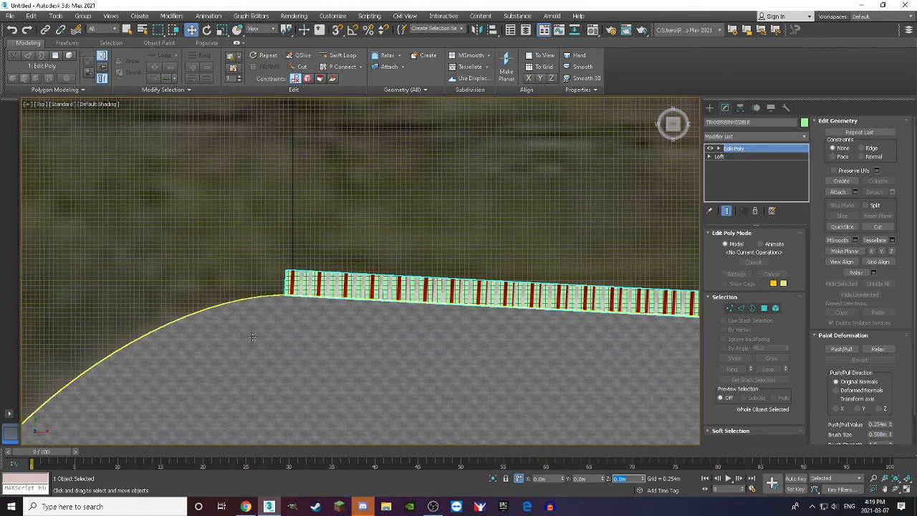
Examine how TRKKERBINVISIBLE and the striped kerb overlap along the straight track edge
{"action": "scroll", "coordinate": [287, 273], "scroll_direction": "up", "scroll_amount": 5}
{"action": "scroll", "coordinate": [283, 263], "scroll_direction": "down", "scroll_amount": 5}
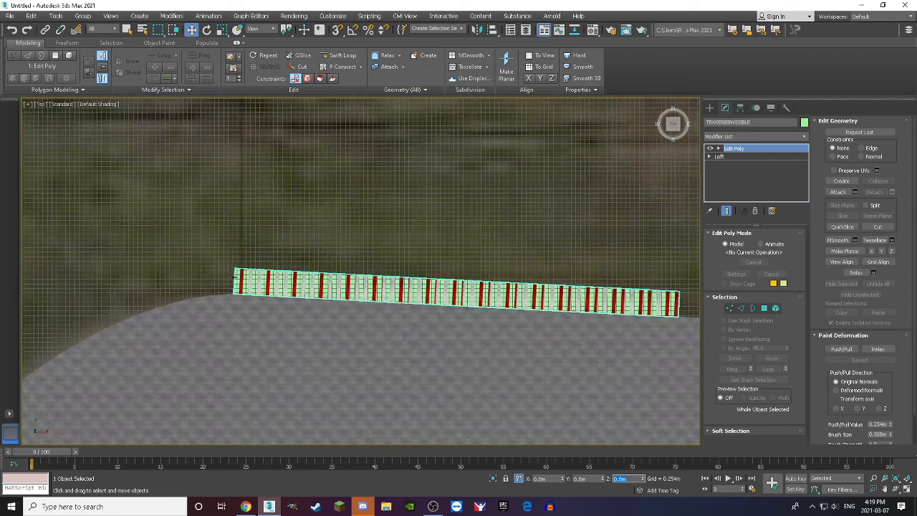
{"action": "scroll", "coordinate": [223, 280], "scroll_direction": "up", "scroll_amount": 4}
{"action": "scroll", "coordinate": [222, 279], "scroll_direction": "down", "scroll_amount": 2}
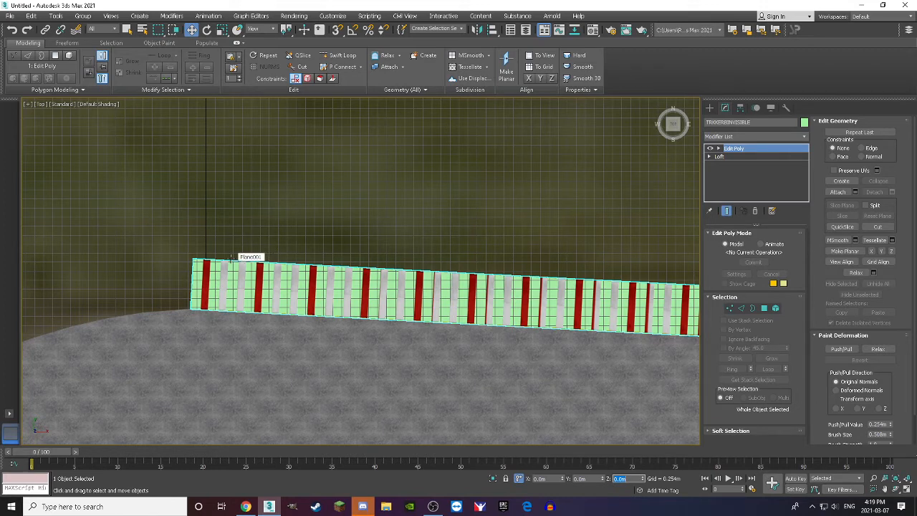
{"action": "scroll", "coordinate": [231, 257], "scroll_direction": "down", "scroll_amount": 3}
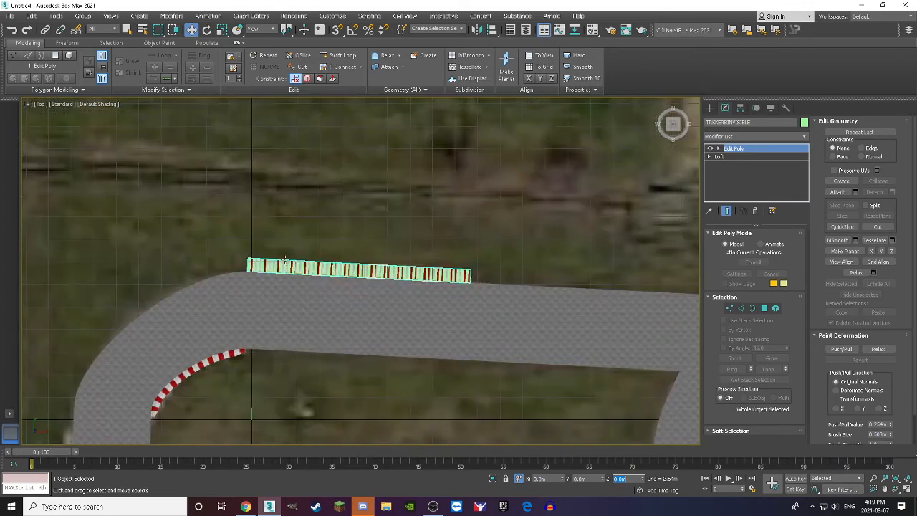
{"action": "scroll", "coordinate": [400, 274], "scroll_direction": "up", "scroll_amount": 4}
{"action": "scroll", "coordinate": [377, 261], "scroll_direction": "down", "scroll_amount": 4}
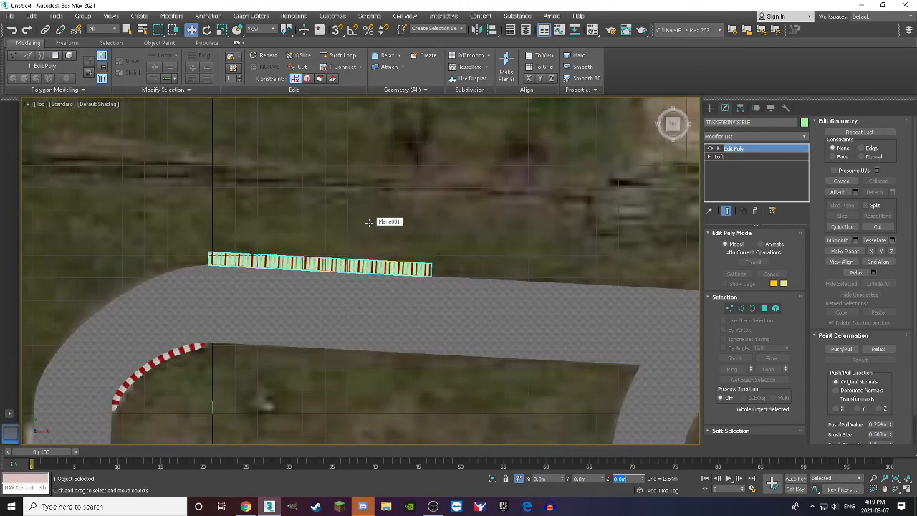
{"action": "scroll", "coordinate": [285, 283], "scroll_direction": "up", "scroll_amount": 3}
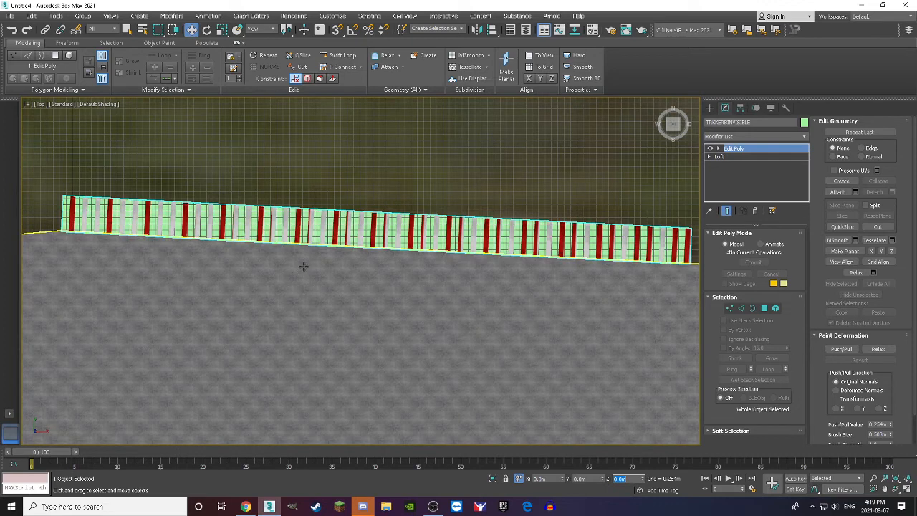
{"action": "left_click", "coordinate": [325, 174]}
Select TRKASPH, enter edge editing in its Edit Poly modifier and clear the existing edge selection
{"action": "scroll", "coordinate": [340, 221], "scroll_direction": "down", "scroll_amount": 8}
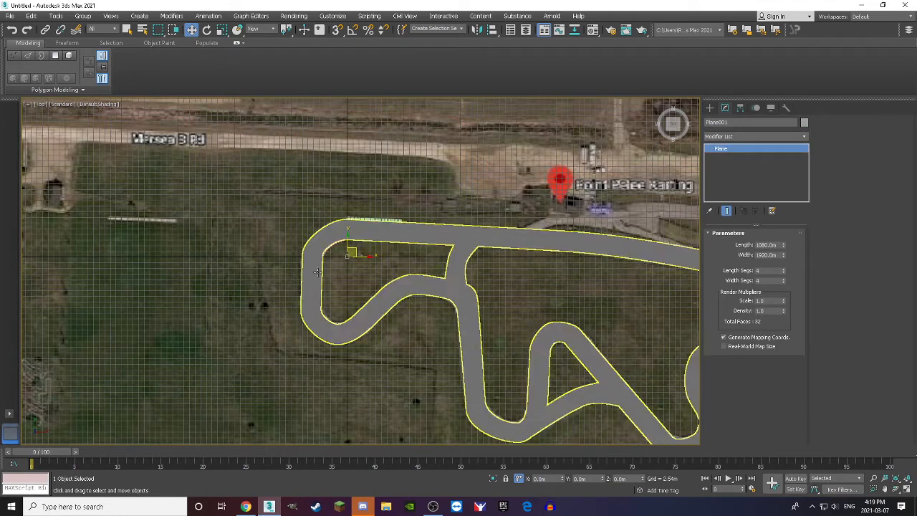
{"action": "scroll", "coordinate": [318, 272], "scroll_direction": "up", "scroll_amount": 5}
{"action": "left_click", "coordinate": [296, 277]}
{"action": "left_click", "coordinate": [734, 157]}
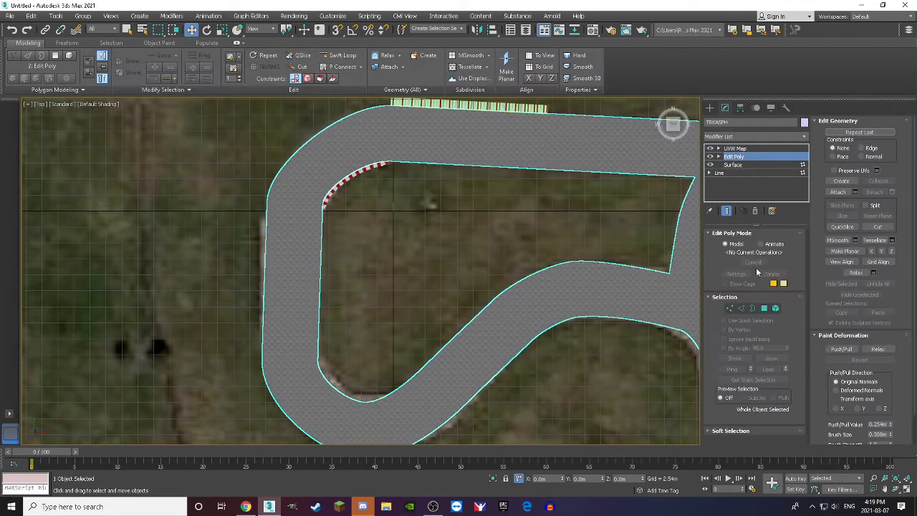
{"action": "left_click", "coordinate": [741, 309]}
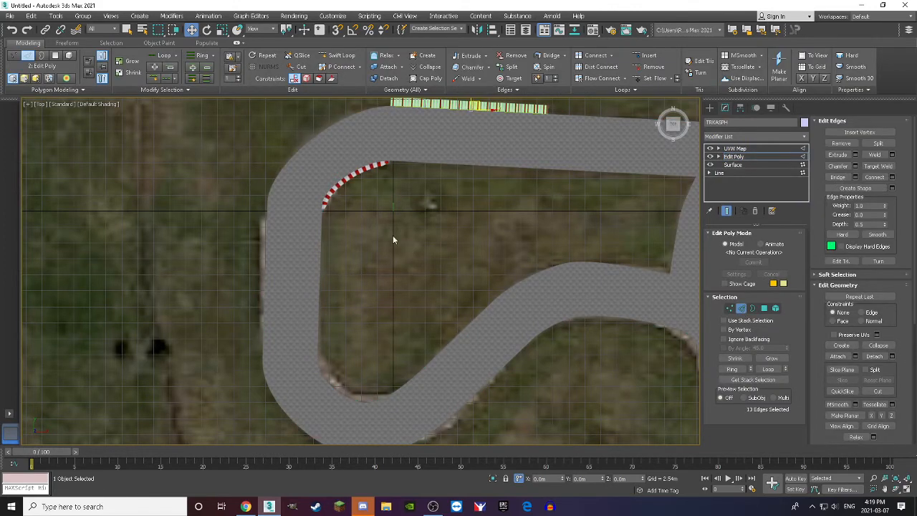
{"action": "scroll", "coordinate": [350, 270], "scroll_direction": "down", "scroll_amount": 3}
{"action": "left_click", "coordinate": [331, 259]}
Select the continuous run of outer asphalt edges around the lower-left bend and up its adjoining straight
{"action": "scroll", "coordinate": [313, 277], "scroll_direction": "up", "scroll_amount": 3}
{"action": "scroll", "coordinate": [308, 277], "scroll_direction": "down", "scroll_amount": 2}
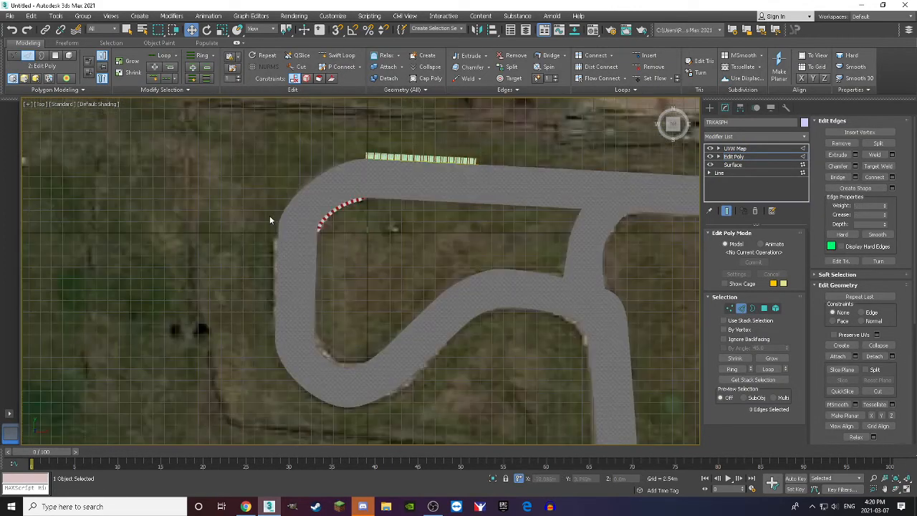
{"action": "scroll", "coordinate": [269, 217], "scroll_direction": "up", "scroll_amount": 2}
{"action": "scroll", "coordinate": [287, 252], "scroll_direction": "down", "scroll_amount": 6}
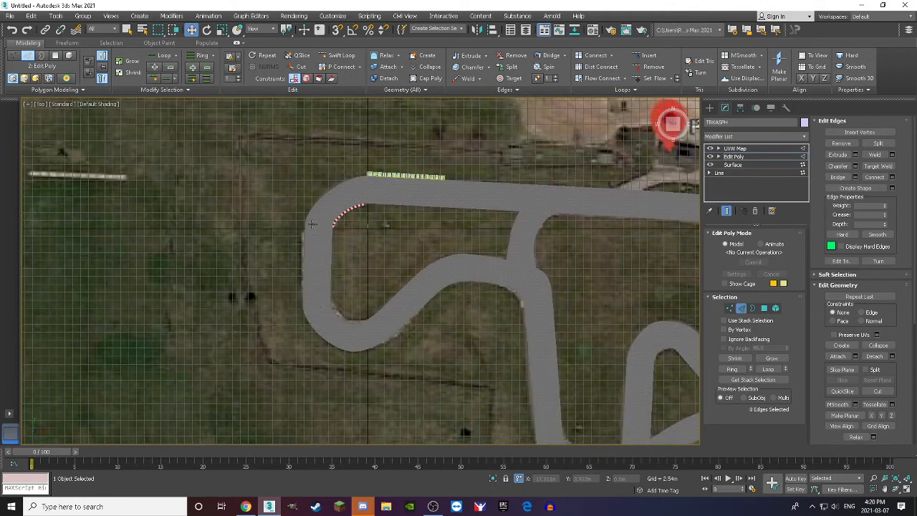
{"action": "scroll", "coordinate": [330, 365], "scroll_direction": "up", "scroll_amount": 6}
{"action": "scroll", "coordinate": [291, 363], "scroll_direction": "up", "scroll_amount": 2}
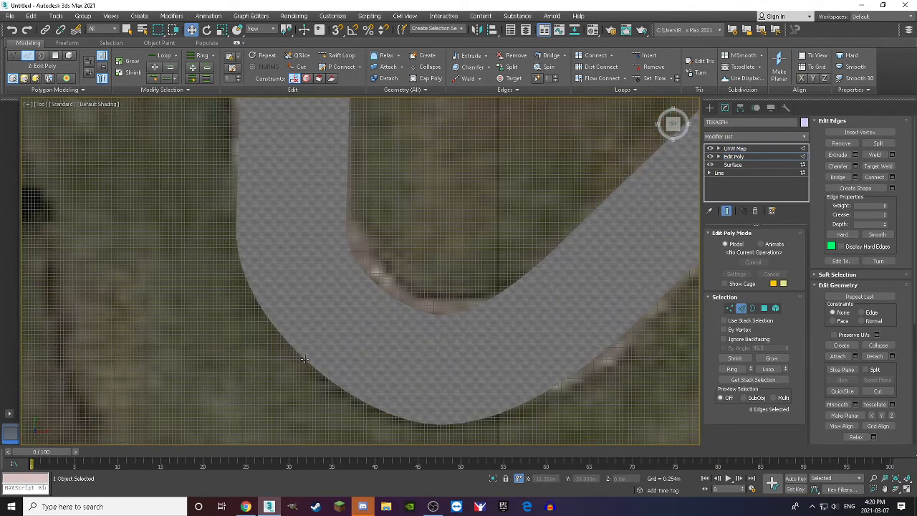
{"action": "left_click", "coordinate": [304, 362]}
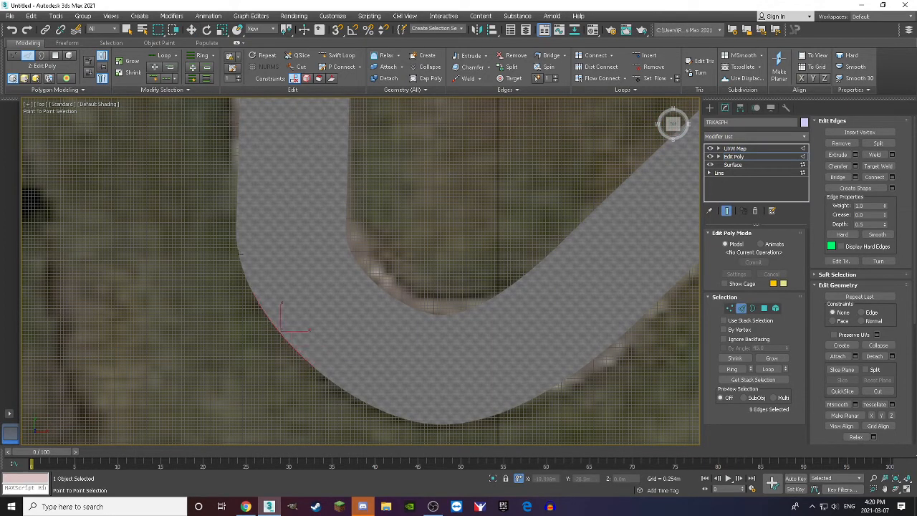
{"action": "left_click", "coordinate": [239, 136]}
{"action": "key", "text": "w"}
Examine the extent of the selected outer edges in relation to the existing kerbs and the satellite image
{"action": "scroll", "coordinate": [282, 308], "scroll_direction": "down", "scroll_amount": 4}
{"action": "scroll", "coordinate": [283, 308], "scroll_direction": "down", "scroll_amount": 3}
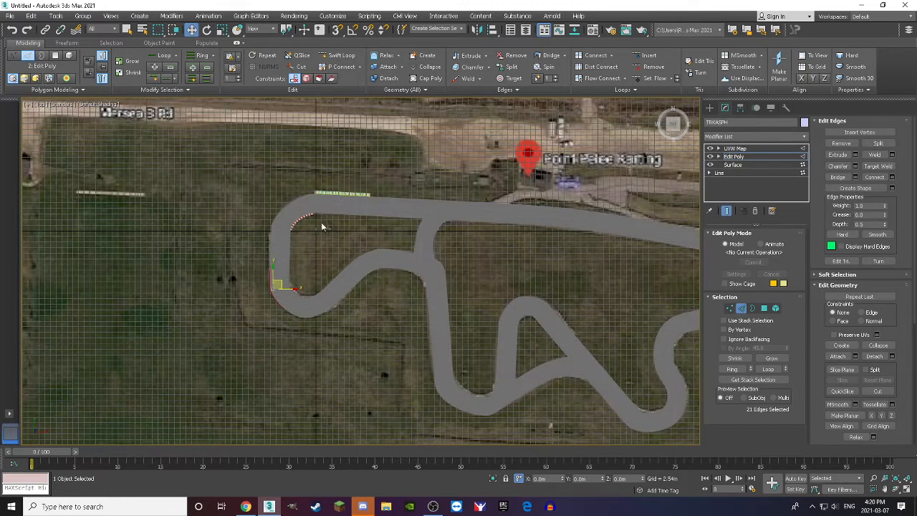
{"action": "scroll", "coordinate": [344, 192], "scroll_direction": "up", "scroll_amount": 10}
{"action": "scroll", "coordinate": [384, 243], "scroll_direction": "down", "scroll_amount": 5}
{"action": "scroll", "coordinate": [385, 244], "scroll_direction": "down", "scroll_amount": 3}
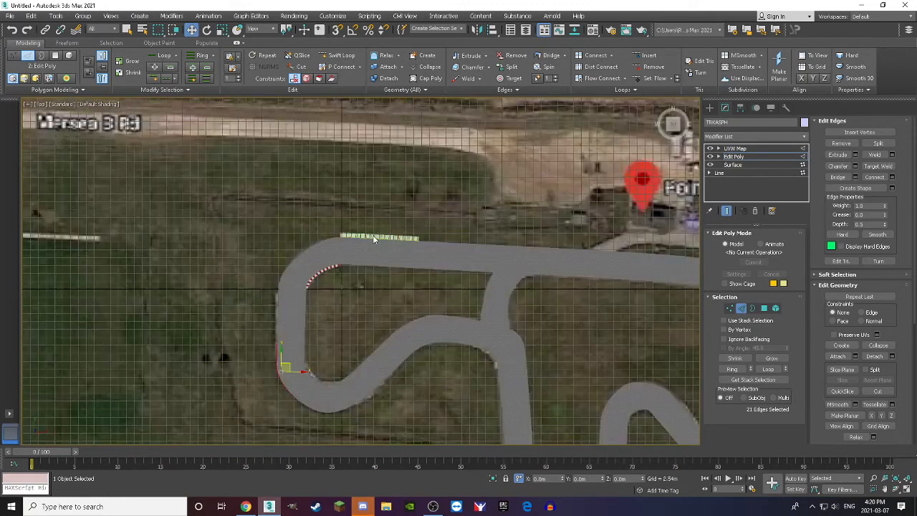
{"action": "left_click_drag", "start_coordinate": [293, 195], "coordinate": [487, 295]}
{"action": "scroll", "coordinate": [280, 396], "scroll_direction": "up", "scroll_amount": 3}
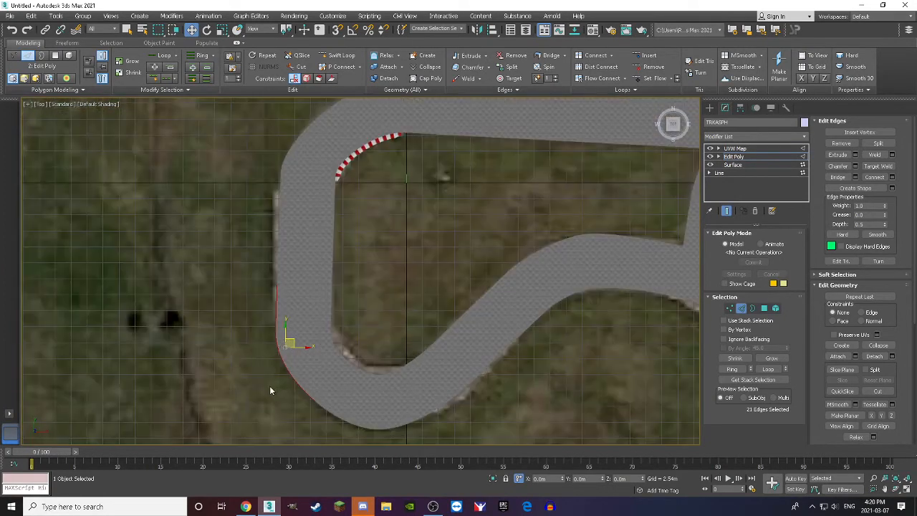
{"action": "scroll", "coordinate": [270, 391], "scroll_direction": "up", "scroll_amount": 3}
{"action": "scroll", "coordinate": [282, 371], "scroll_direction": "down", "scroll_amount": 3}
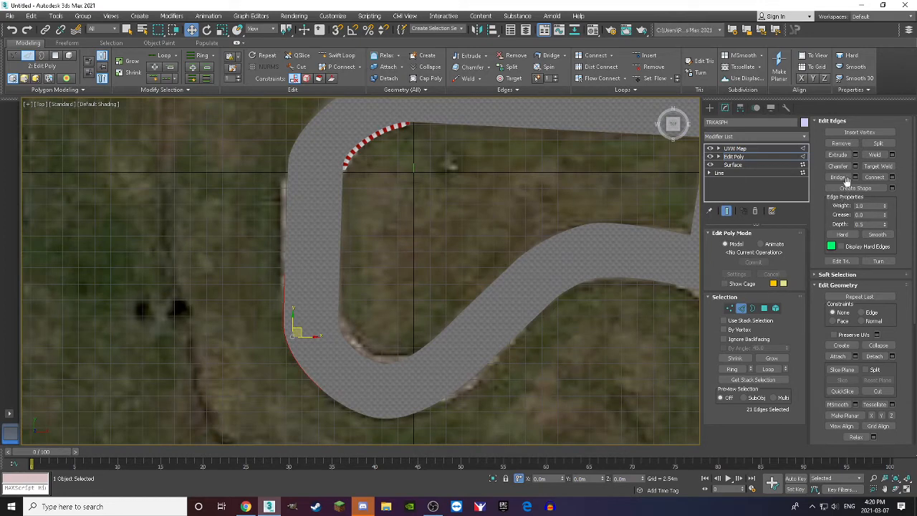
Create a shape from the selected track edges, leave edge editing and select the new spline
{"action": "left_click", "coordinate": [744, 309]}
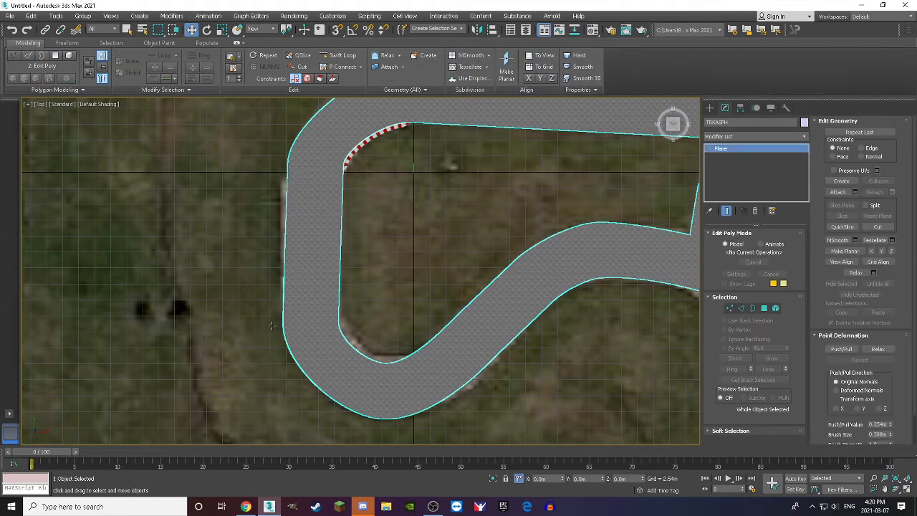
{"action": "left_click", "coordinate": [279, 327]}
{"action": "left_click", "coordinate": [281, 328]}
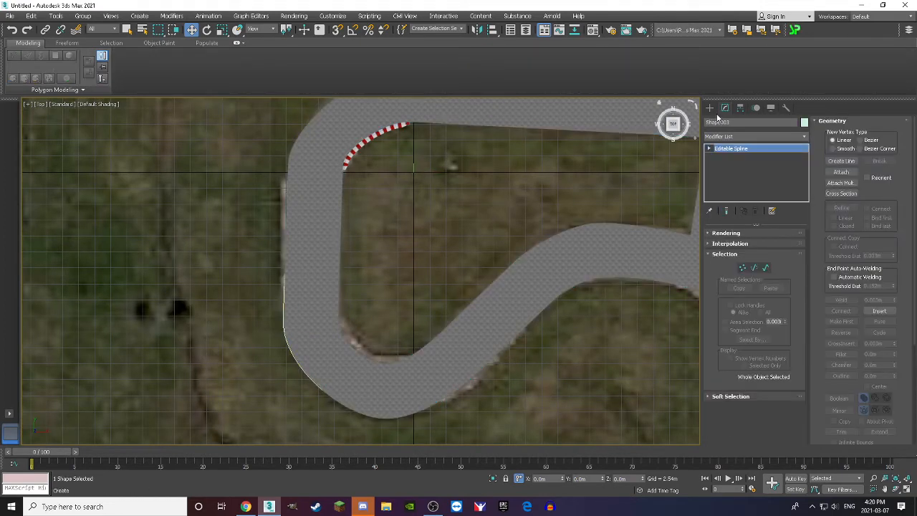
Loft the flat kerb profile from the Left view along the new outer-bend spline
{"action": "left_click", "coordinate": [710, 108]}
{"action": "left_click", "coordinate": [773, 195]}
{"action": "left_click", "coordinate": [772, 266]}
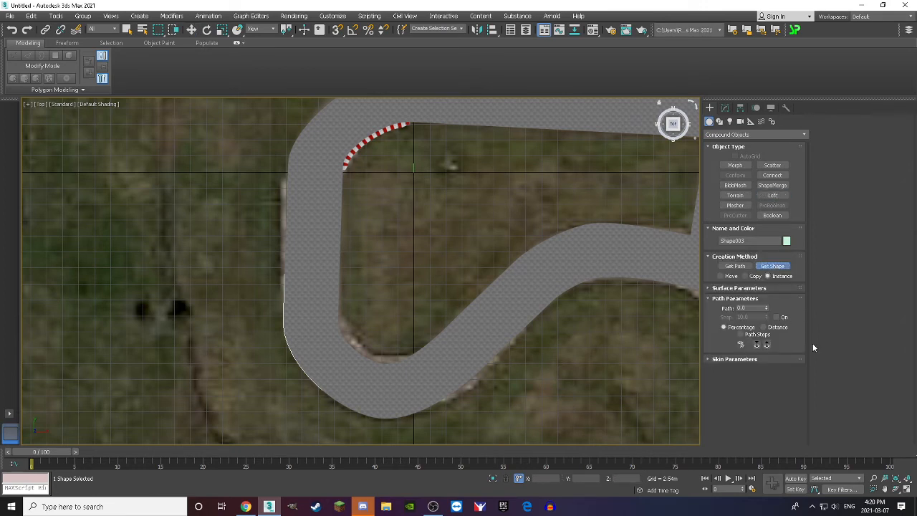
{"action": "left_click", "coordinate": [907, 490]}
{"action": "left_click", "coordinate": [215, 327]}
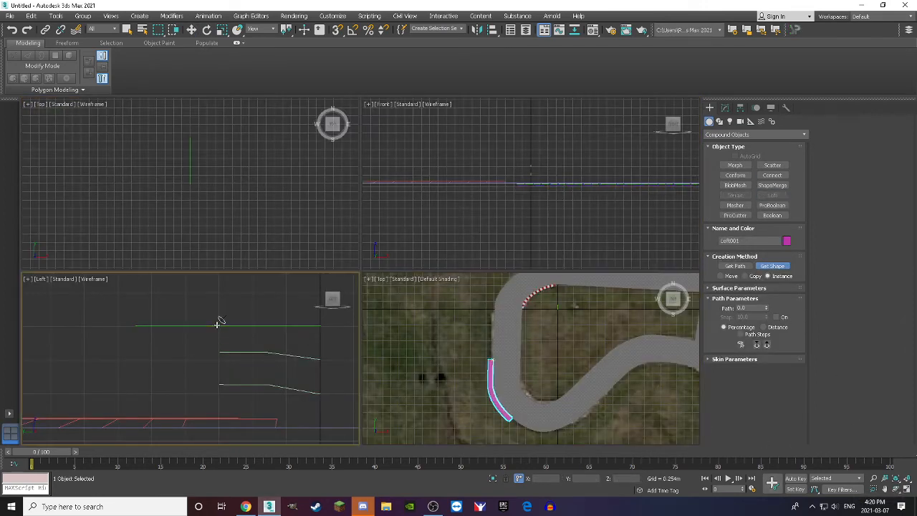
{"action": "scroll", "coordinate": [502, 432], "scroll_direction": "up", "scroll_amount": 5}
{"action": "scroll", "coordinate": [499, 417], "scroll_direction": "down", "scroll_amount": 4}
{"action": "scroll", "coordinate": [529, 400], "scroll_direction": "up", "scroll_amount": 4}
{"action": "scroll", "coordinate": [511, 389], "scroll_direction": "down", "scroll_amount": 4}
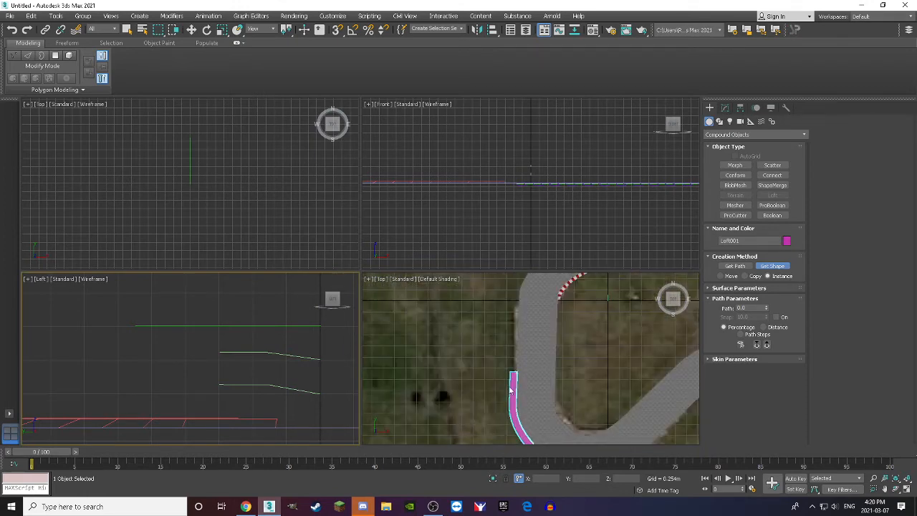
Rename the new loft as TRKKERB and enable Apply Mapping in its surface parameters
{"action": "left_click", "coordinate": [725, 107]}
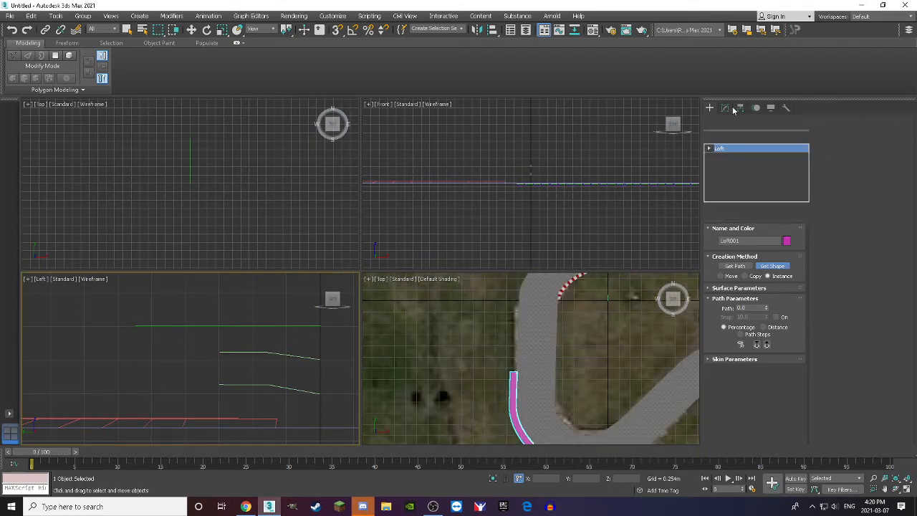
{"action": "left_click", "coordinate": [731, 121]}
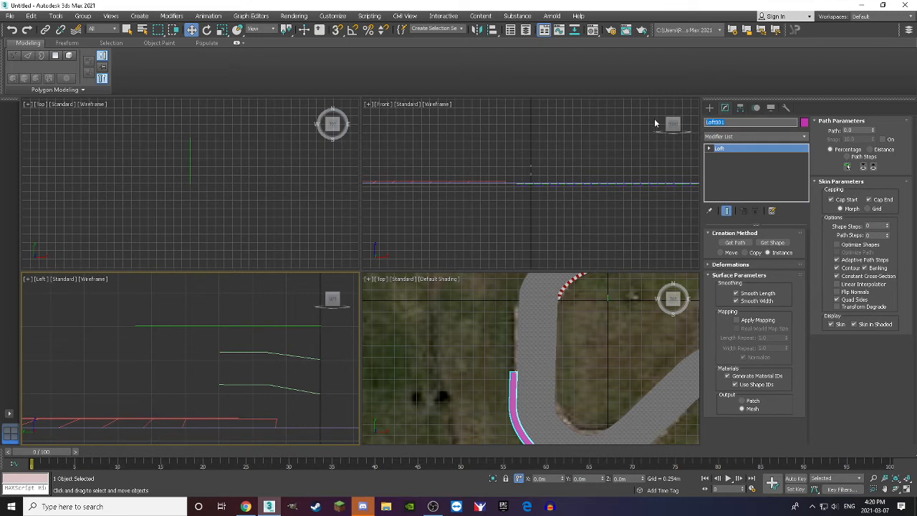
{"action": "type", "text": "TrKerb"}
{"action": "left_click", "coordinate": [739, 320]}
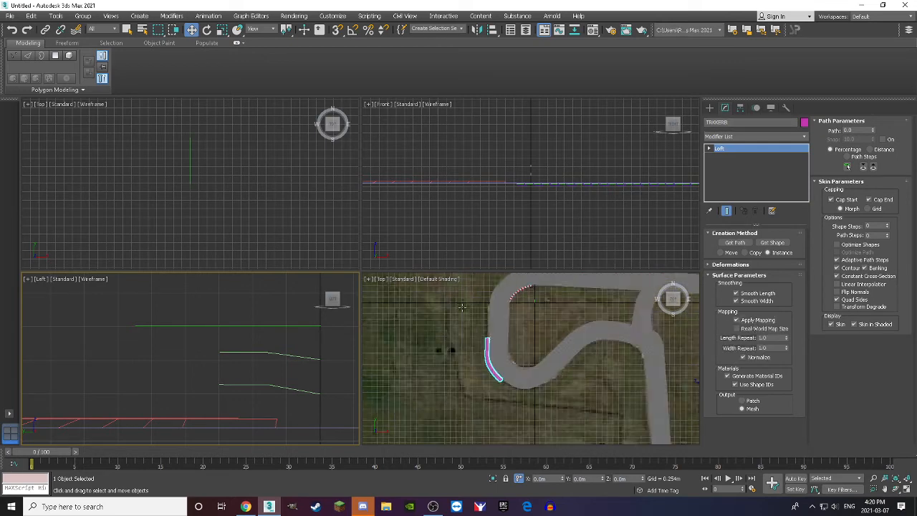
Apply the first texture from the KRP my_mods Textures\Kerbs\RED AND WHITE folder to the outer-bend TRKKERB loft
{"action": "scroll", "coordinate": [644, 280], "scroll_direction": "up", "scroll_amount": 2}
{"action": "key", "text": "super+e"}
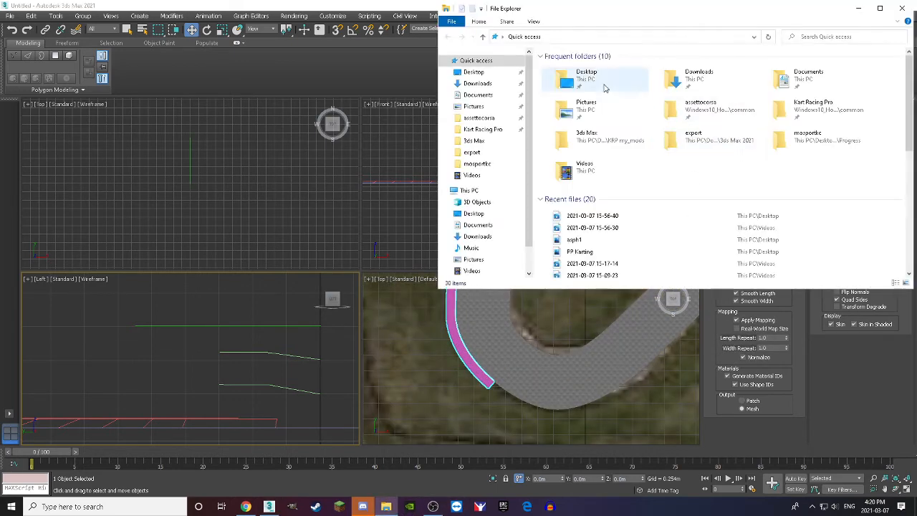
{"action": "double_click", "coordinate": [565, 74]}
{"action": "double_click", "coordinate": [616, 73]}
{"action": "double_click", "coordinate": [574, 182]}
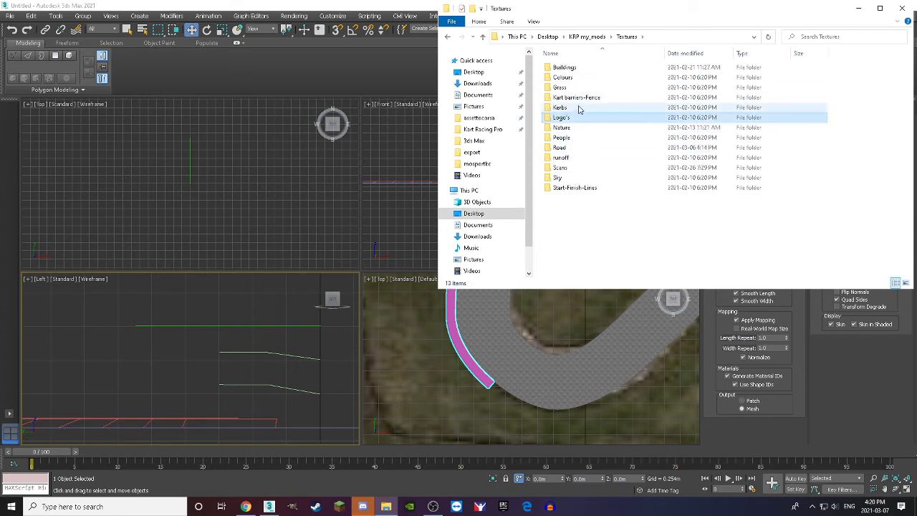
{"action": "double_click", "coordinate": [578, 108]}
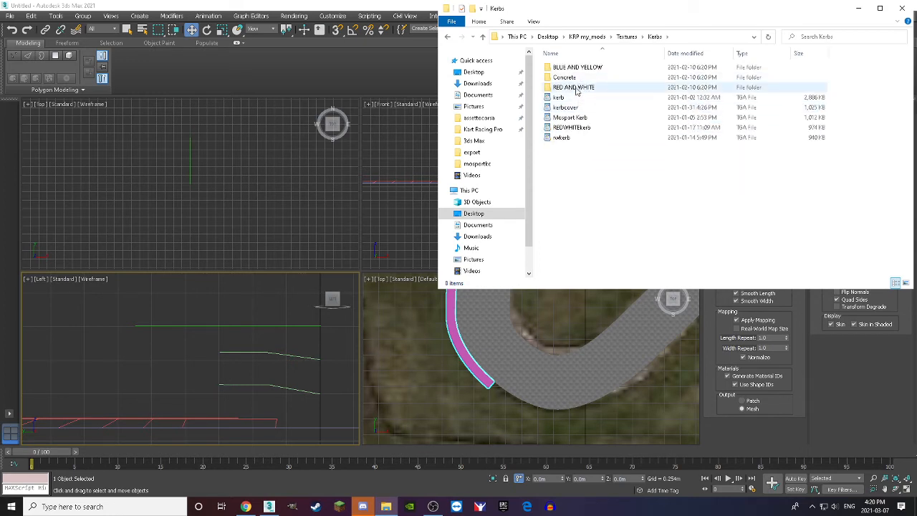
{"action": "double_click", "coordinate": [576, 88]}
{"action": "left_click_drag", "start_coordinate": [580, 67], "coordinate": [459, 337]}
{"action": "left_click", "coordinate": [903, 8]}
Add an Edit Poly modifier to the textured outer-bend TRKKERB loft
{"action": "scroll", "coordinate": [477, 357], "scroll_direction": "up", "scroll_amount": 4}
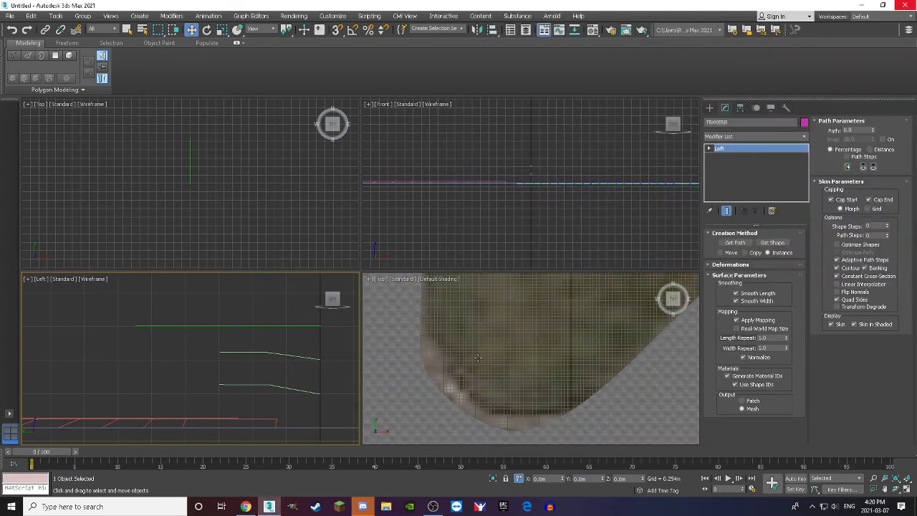
{"action": "scroll", "coordinate": [478, 358], "scroll_direction": "down", "scroll_amount": 4}
{"action": "scroll", "coordinate": [428, 355], "scroll_direction": "up", "scroll_amount": 4}
{"action": "left_click", "coordinate": [749, 137]}
{"action": "scroll", "coordinate": [741, 323], "scroll_direction": "down", "scroll_amount": 5}
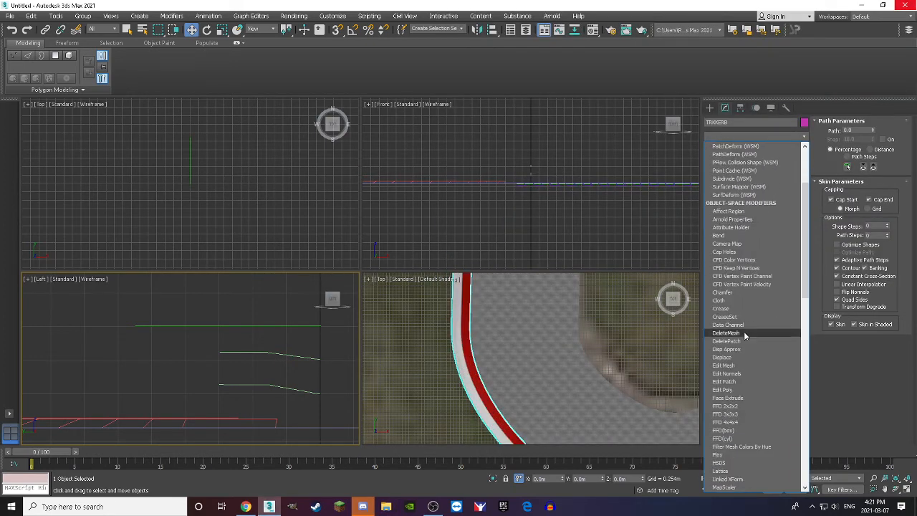
{"action": "left_click", "coordinate": [726, 390]}
Try to snap the outer corner vertex at the kerb's lower end onto the asphalt edge, then undo the move
{"action": "scroll", "coordinate": [523, 391], "scroll_direction": "down", "scroll_amount": 3}
{"action": "scroll", "coordinate": [523, 390], "scroll_direction": "up", "scroll_amount": 3}
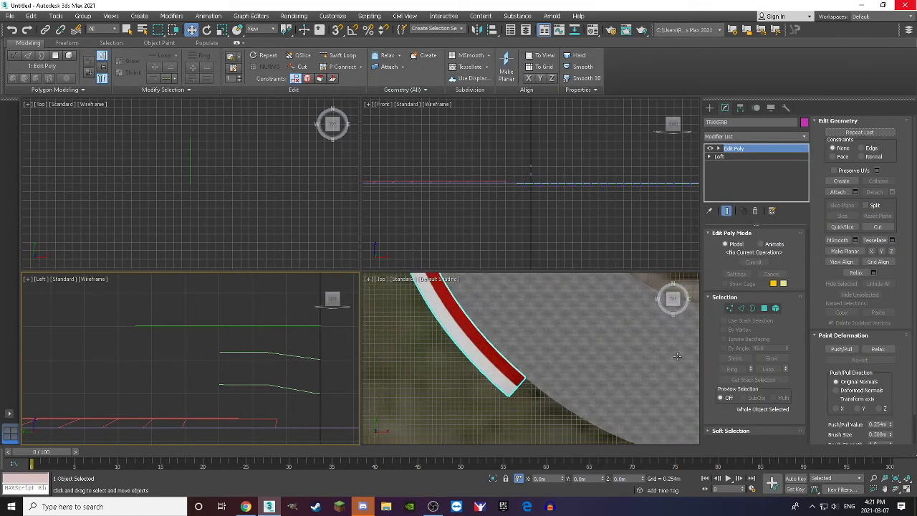
{"action": "scroll", "coordinate": [523, 391], "scroll_direction": "up", "scroll_amount": 2}
{"action": "left_click", "coordinate": [524, 390]}
{"action": "left_click", "coordinate": [507, 378]}
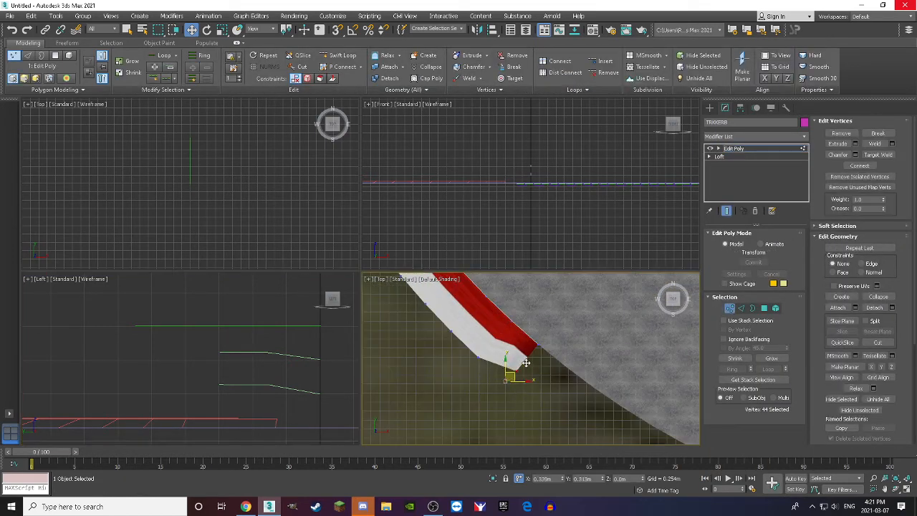
{"action": "left_click_drag", "start_coordinate": [508, 377], "coordinate": [537, 348]}
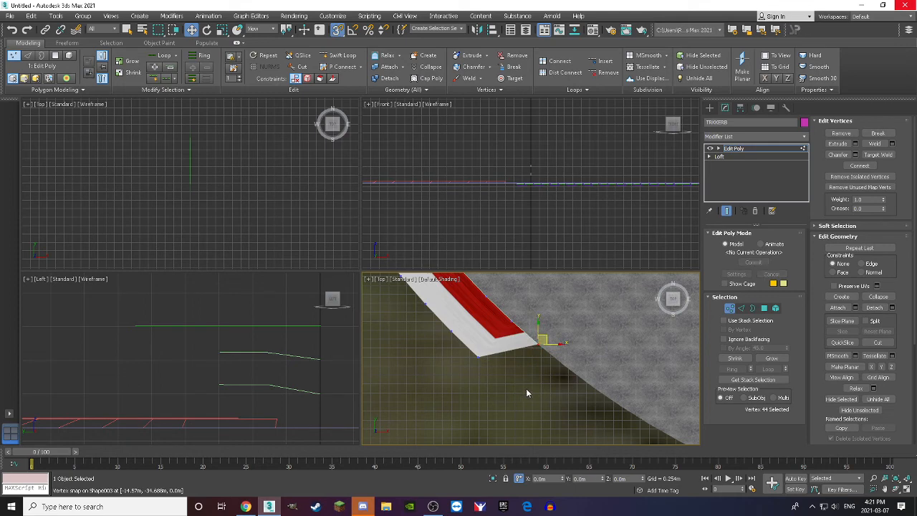
{"action": "key", "text": "ctrl+z"}
{"action": "scroll", "coordinate": [524, 375], "scroll_direction": "down", "scroll_amount": 2}
{"action": "left_click", "coordinate": [552, 389]}
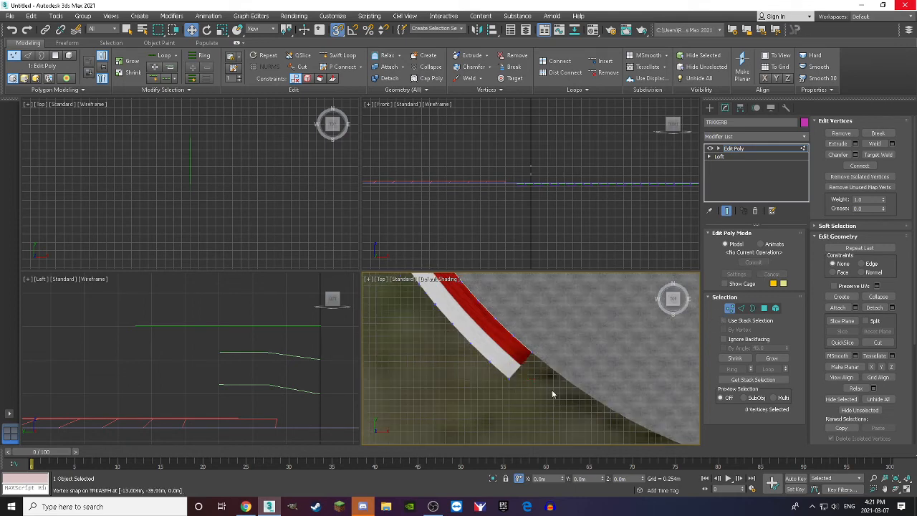
{"action": "left_click", "coordinate": [721, 137]}
{"action": "scroll", "coordinate": [743, 400], "scroll_direction": "down", "scroll_amount": 10}
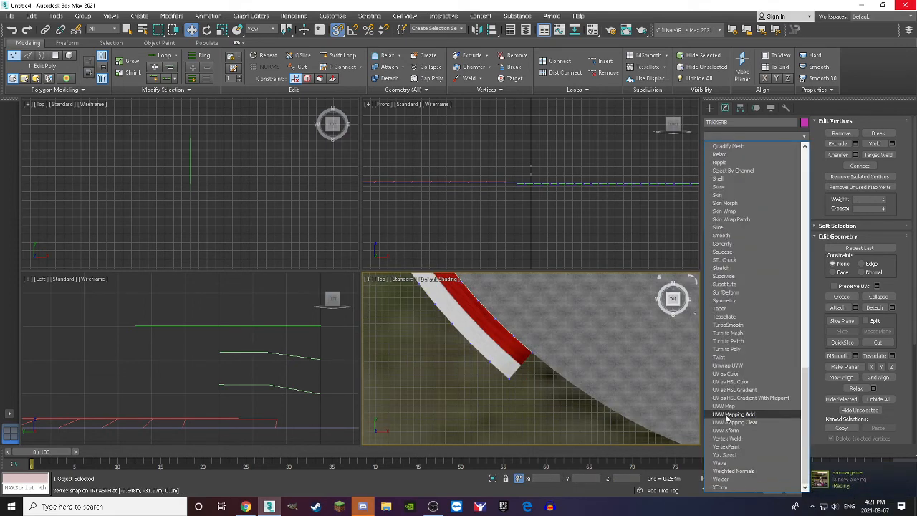
{"action": "left_click", "coordinate": [730, 413]}
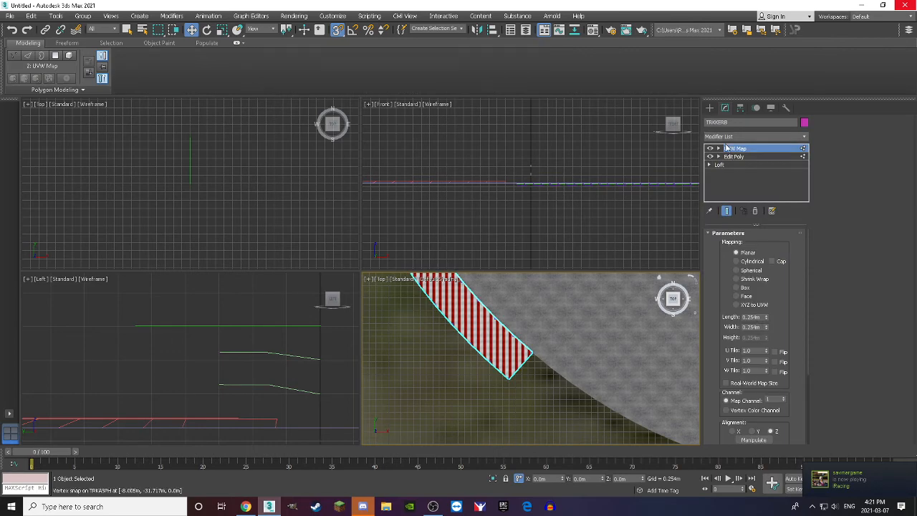
{"action": "right_click", "coordinate": [727, 147]}
{"action": "left_click", "coordinate": [743, 164]}
Add a UVW Xform modifier above Edit Poly on the TRKKERB and set its rotation to 90
{"action": "left_click", "coordinate": [729, 136]}
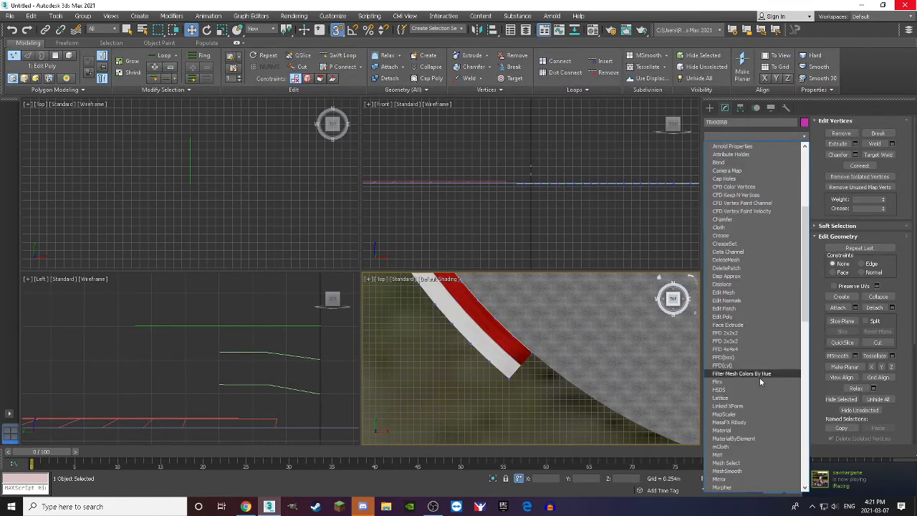
{"action": "scroll", "coordinate": [760, 381], "scroll_direction": "down", "scroll_amount": 15}
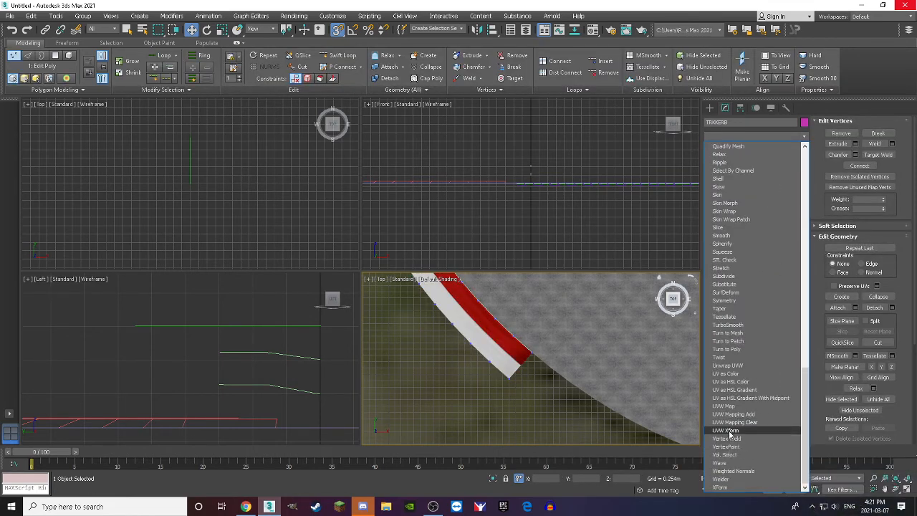
{"action": "left_click", "coordinate": [730, 430]}
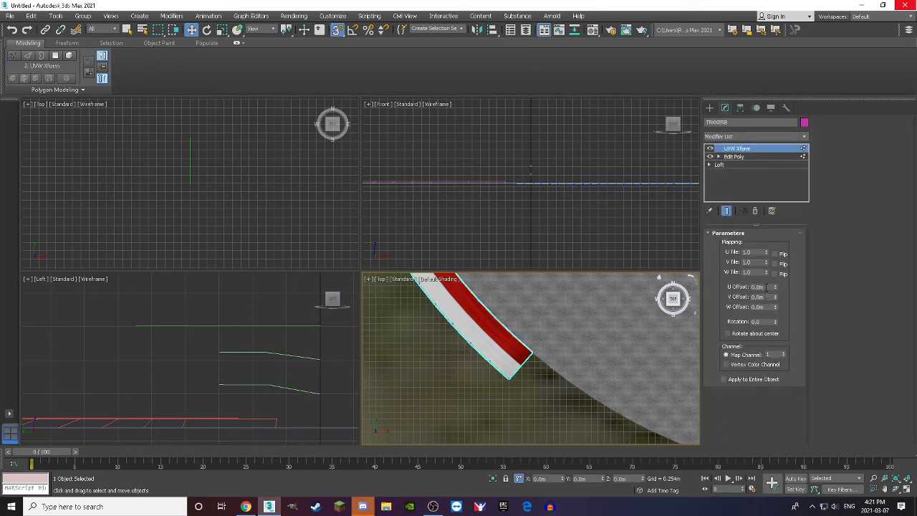
{"action": "left_click", "coordinate": [764, 322]}
{"action": "type", "text": "90"}
{"action": "key", "text": "Return"}
Raise the U Tile of the kerb's UVW Xform to 10.69 so the red and white stripes repeat along the bend
{"action": "scroll", "coordinate": [515, 358], "scroll_direction": "down", "scroll_amount": 5}
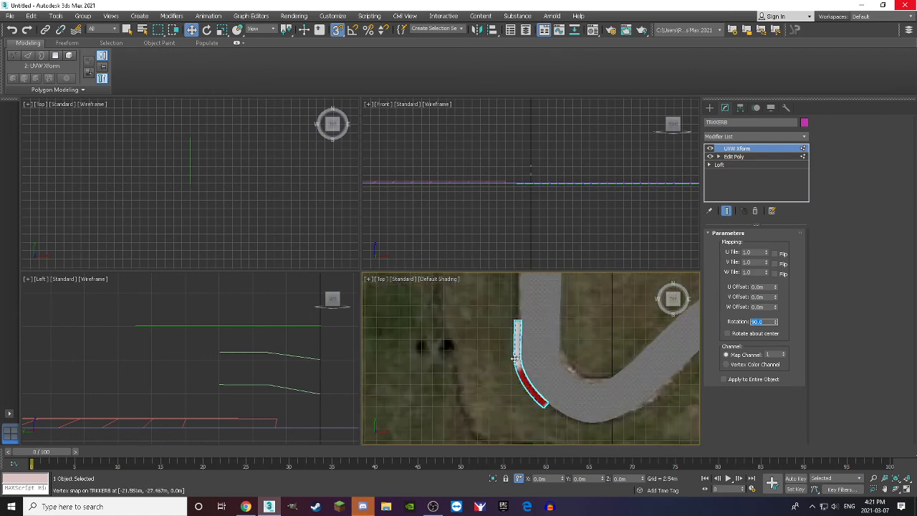
{"action": "scroll", "coordinate": [515, 358], "scroll_direction": "up", "scroll_amount": 5}
{"action": "left_click_drag", "start_coordinate": [766, 252], "coordinate": [765, 21]}
{"action": "scroll", "coordinate": [553, 332], "scroll_direction": "down", "scroll_amount": 5}
{"action": "mouse_move", "coordinate": [548, 330]}
{"action": "middle_mouse_down"}
{"action": "mouse_move", "coordinate": [565, 315]}
{"action": "mouse_move", "coordinate": [590, 338]}
{"action": "middle_mouse_up"}
{"action": "scroll", "coordinate": [590, 338], "scroll_direction": "up", "scroll_amount": 3}
{"action": "scroll", "coordinate": [564, 403], "scroll_direction": "down", "scroll_amount": 3}
Turn off snapping and select the satellite image plane to leave the outer-bend kerb unselected
{"action": "key", "text": "s"}
{"action": "scroll", "coordinate": [559, 385], "scroll_direction": "down", "scroll_amount": 2}
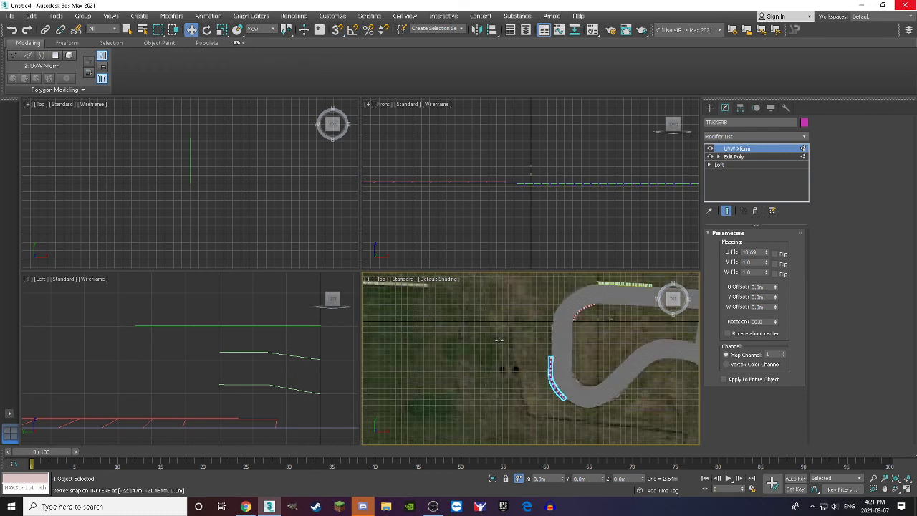
{"action": "left_click", "coordinate": [511, 350]}
{"action": "scroll", "coordinate": [551, 373], "scroll_direction": "up", "scroll_amount": 5}
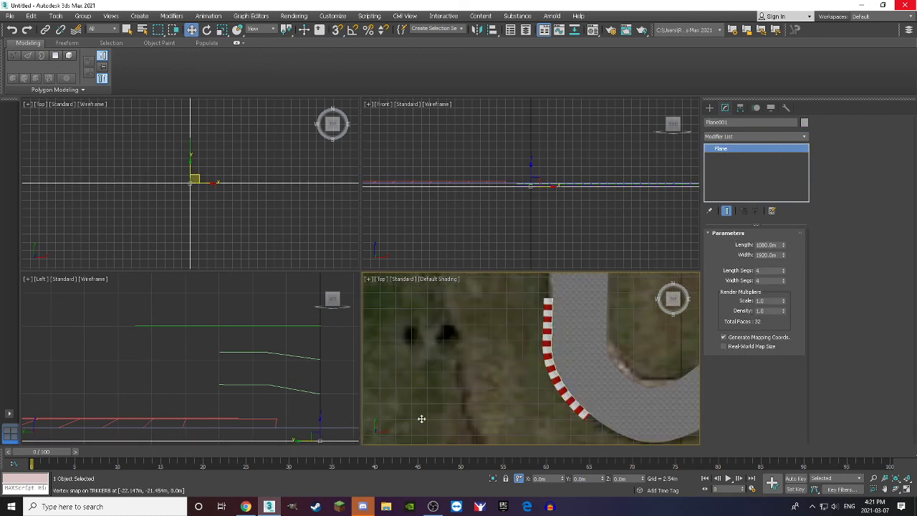